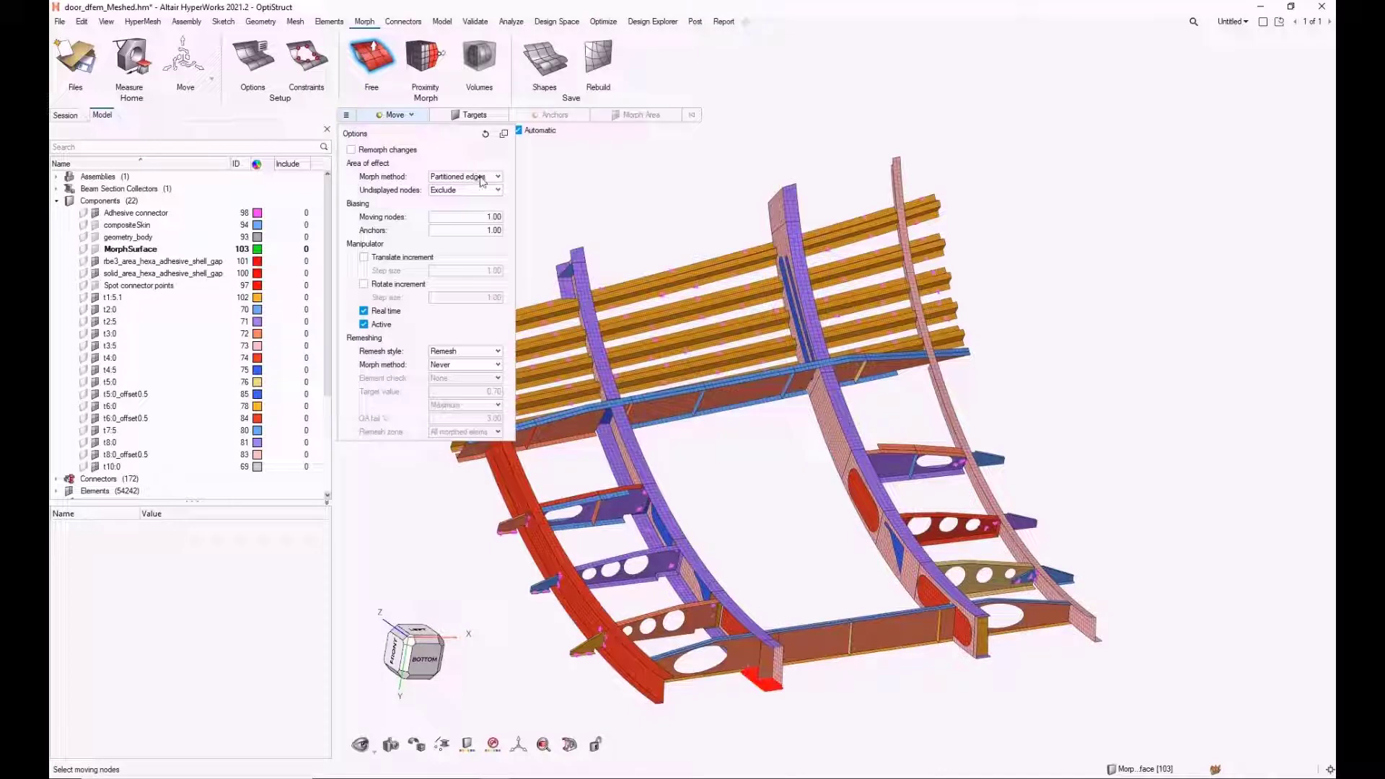
Set the free morph options to the Free edges morph method and Morph for undisplayed nodes.
left_click(481, 178)
left_click(465, 209)
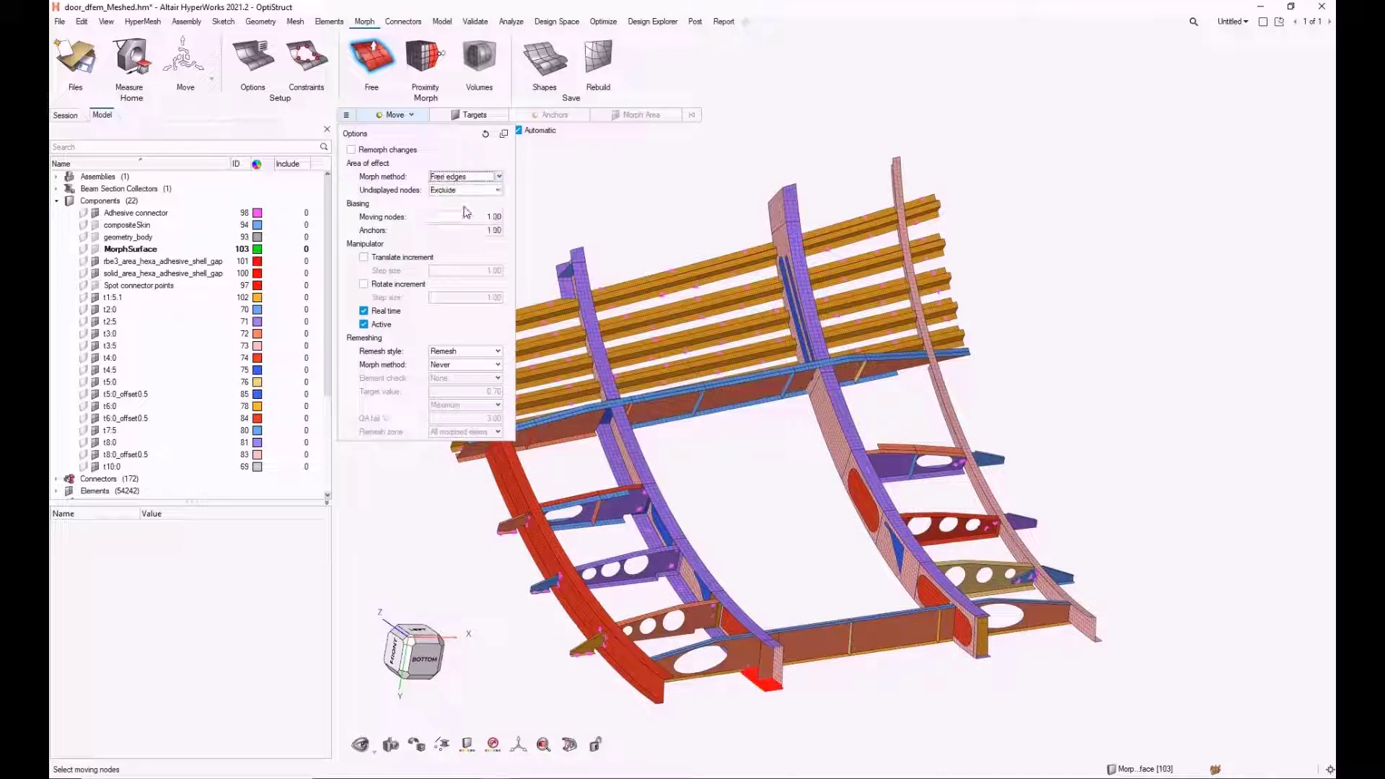
left_click(472, 191)
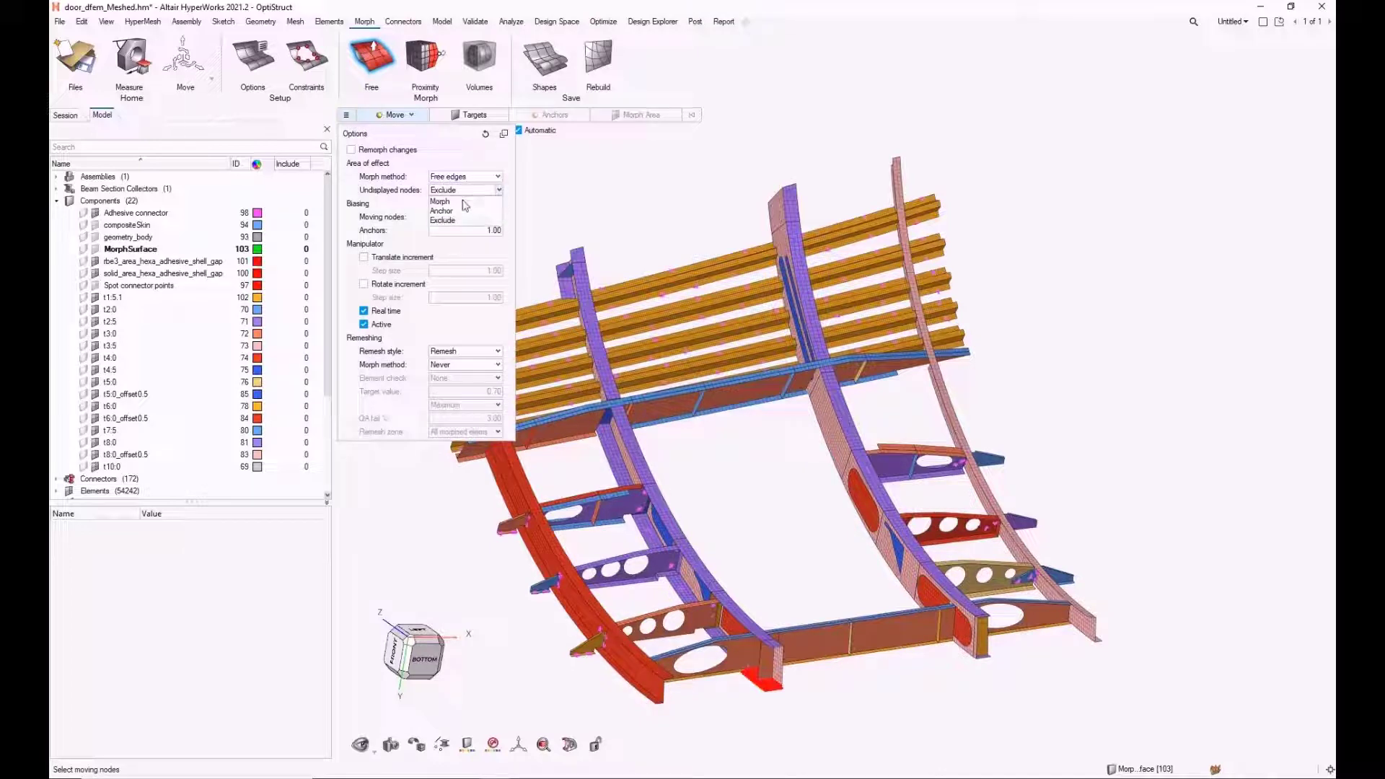
left_click(464, 202)
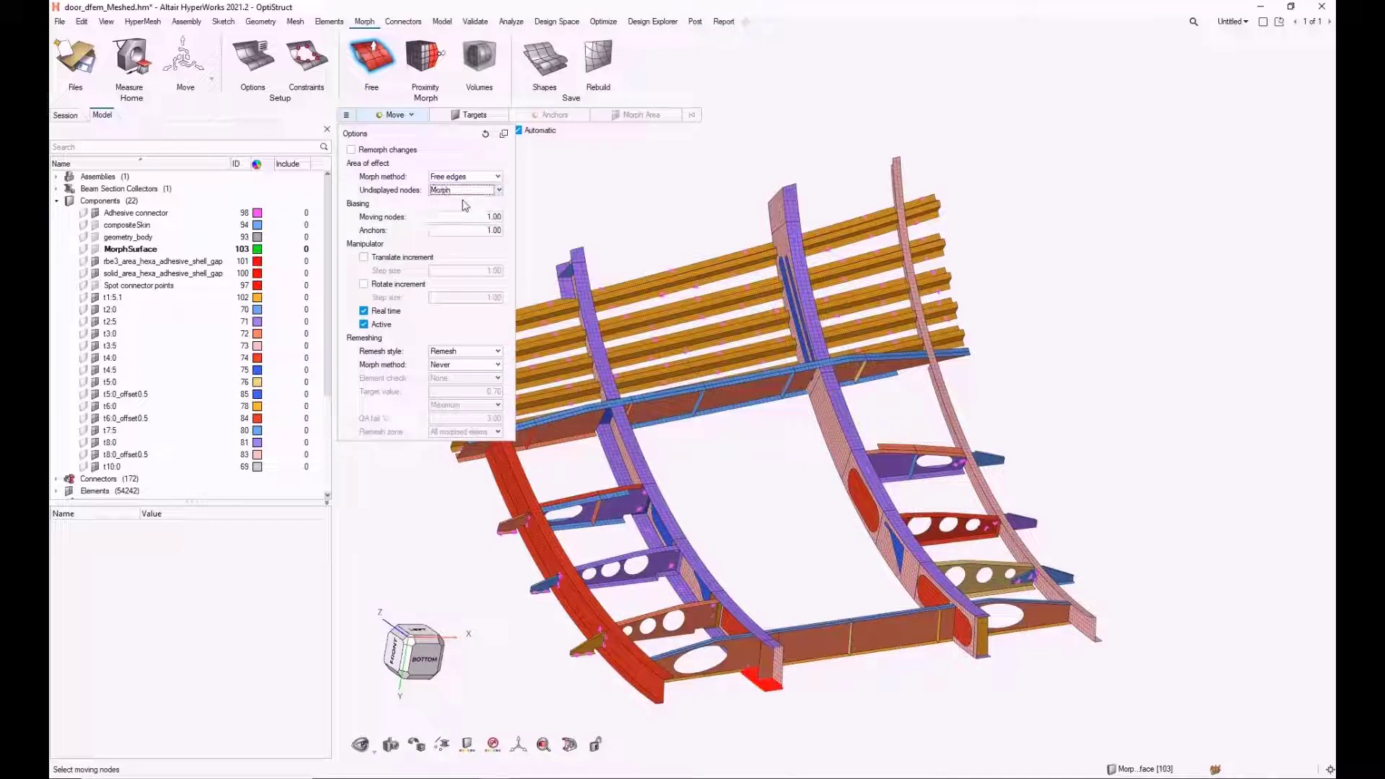
Switch the moving entity to Faces and select the narrow vertical stiffener in the middle of the lower crossbeam.
left_click(414, 115)
left_click(413, 114)
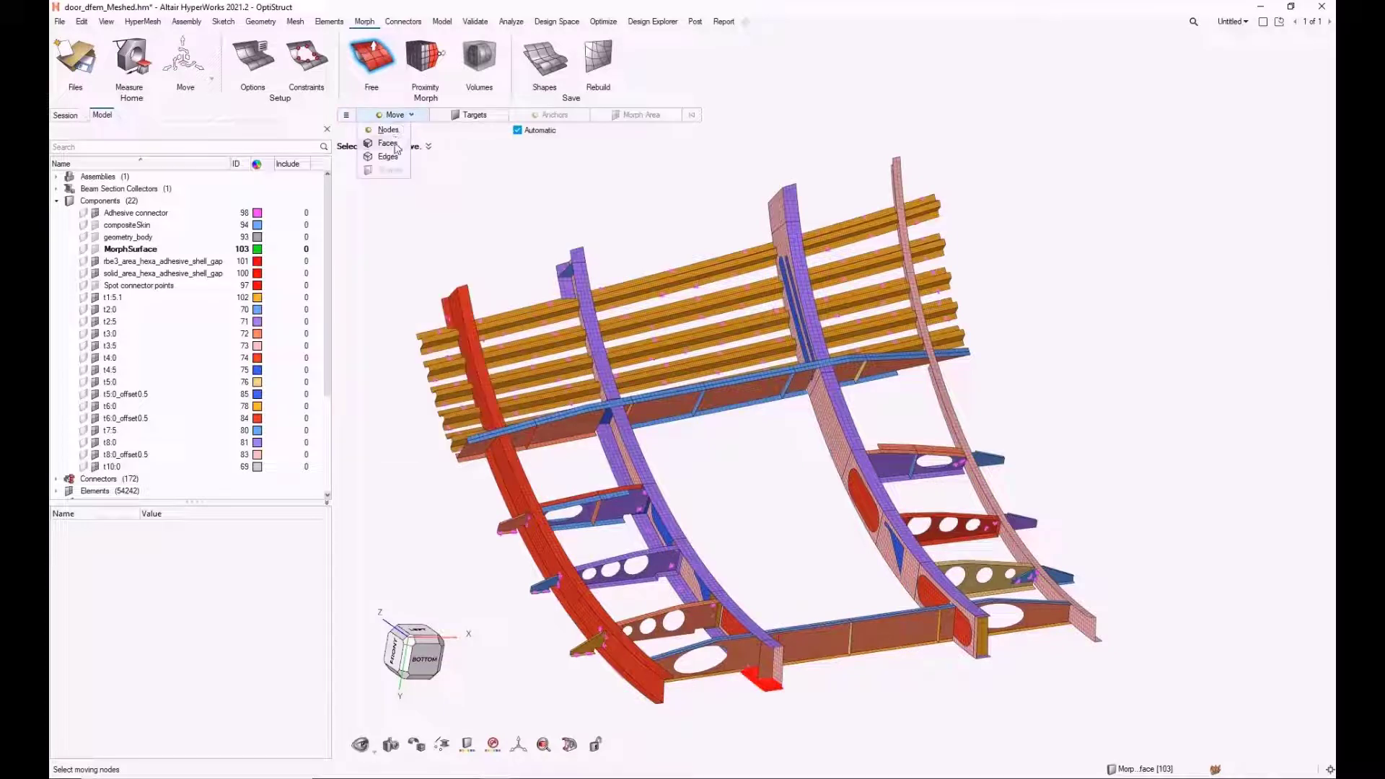
left_click(390, 142)
scroll(839, 656, "up", 10)
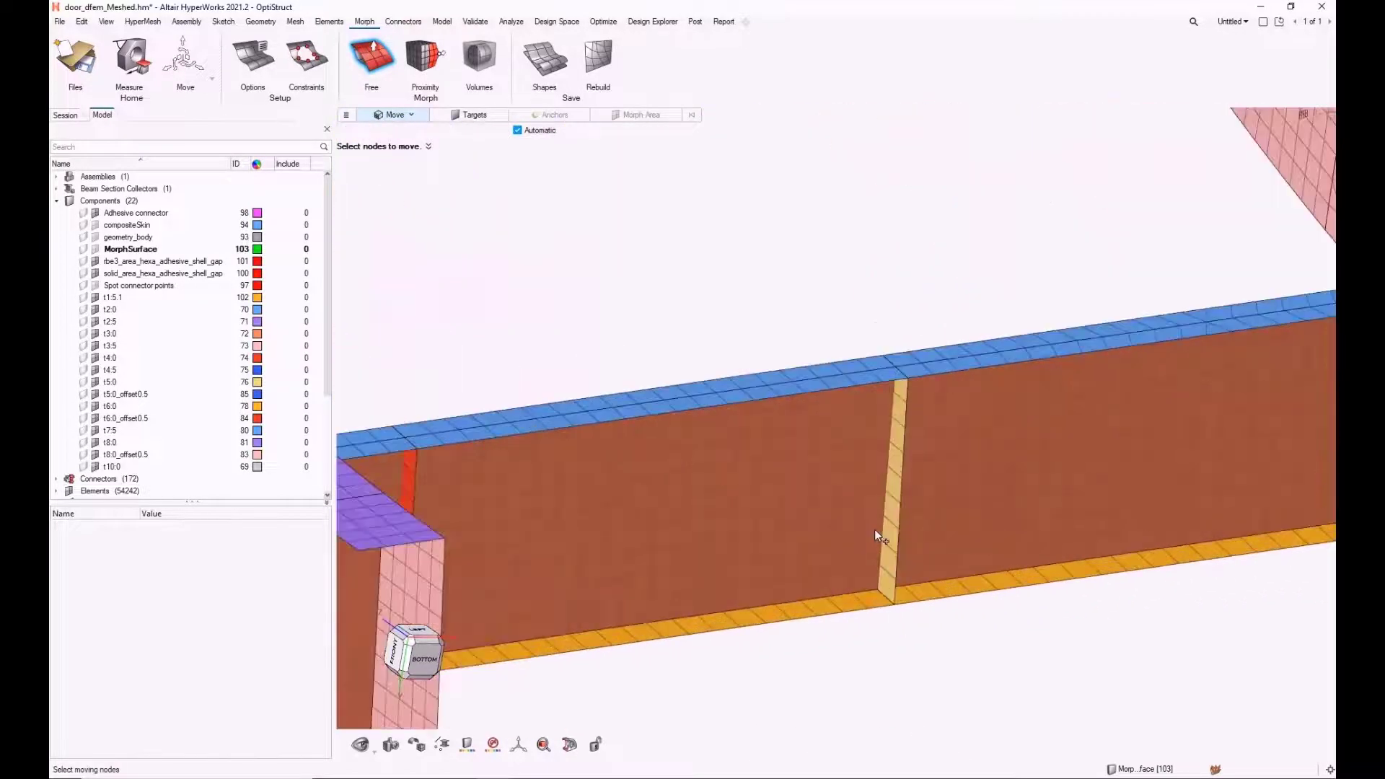
left_click(897, 487)
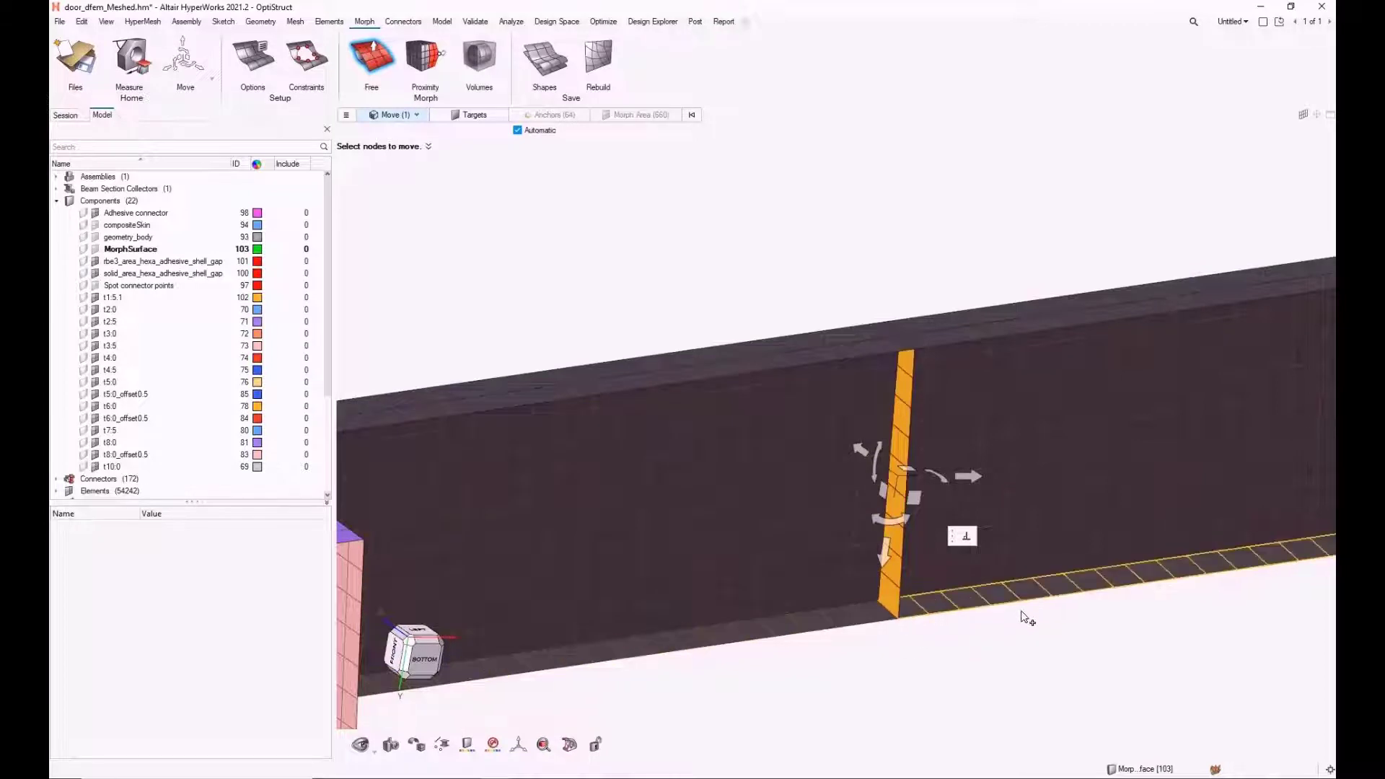
Relocate the manipulator to the stiffener's lower end and align its axes with the crossbeam's lower edge and the stiffener.
right_click_drag(979, 588, 893, 587)
scroll(853, 521, "up", 3)
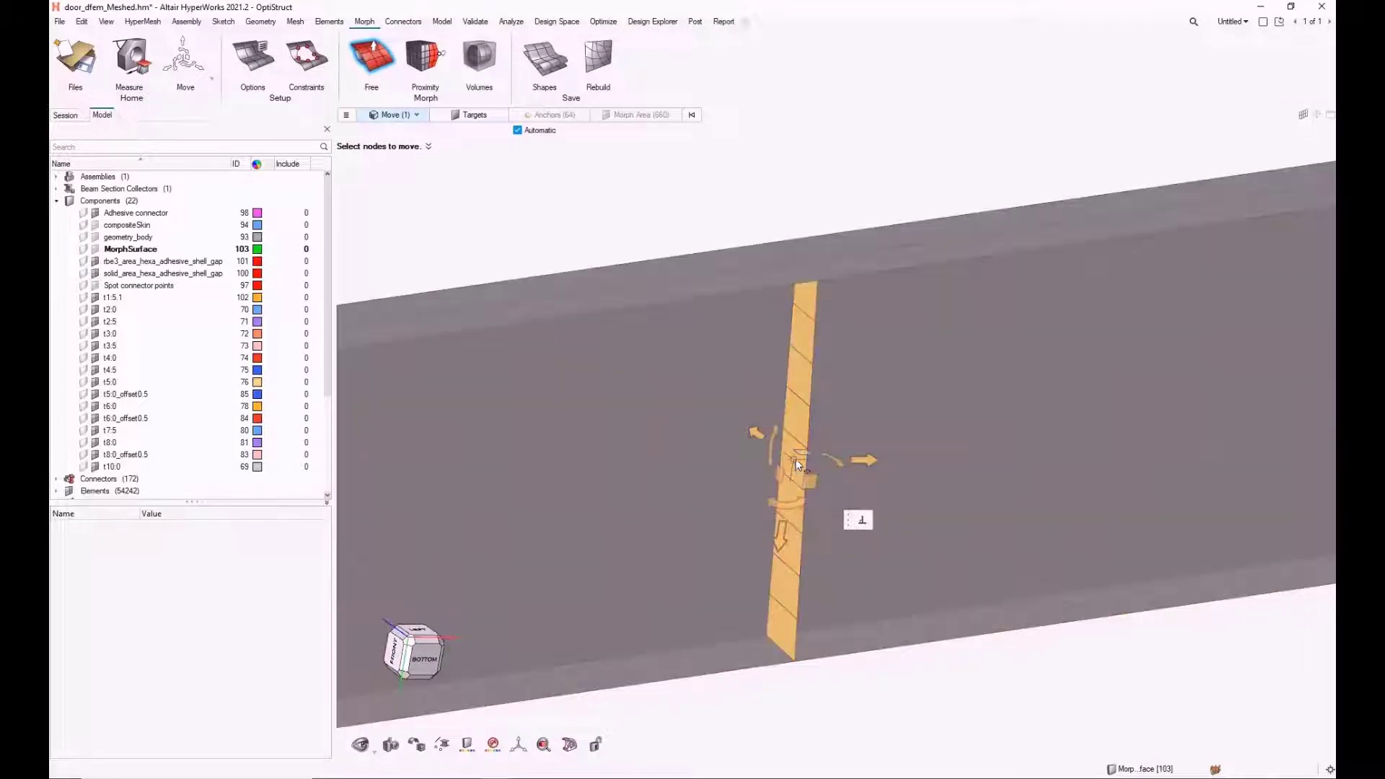
left_click_drag(792, 460, 768, 646)
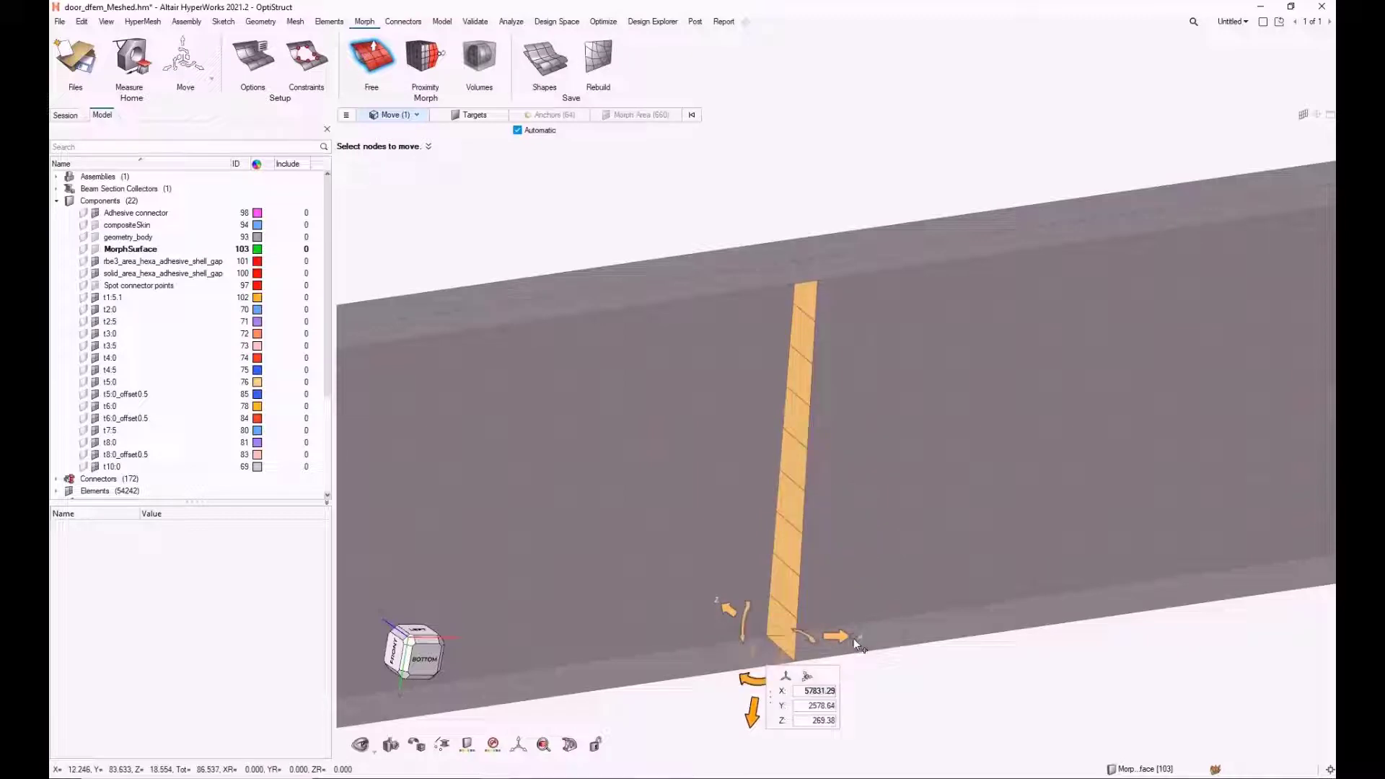
left_click_drag(856, 637, 985, 608)
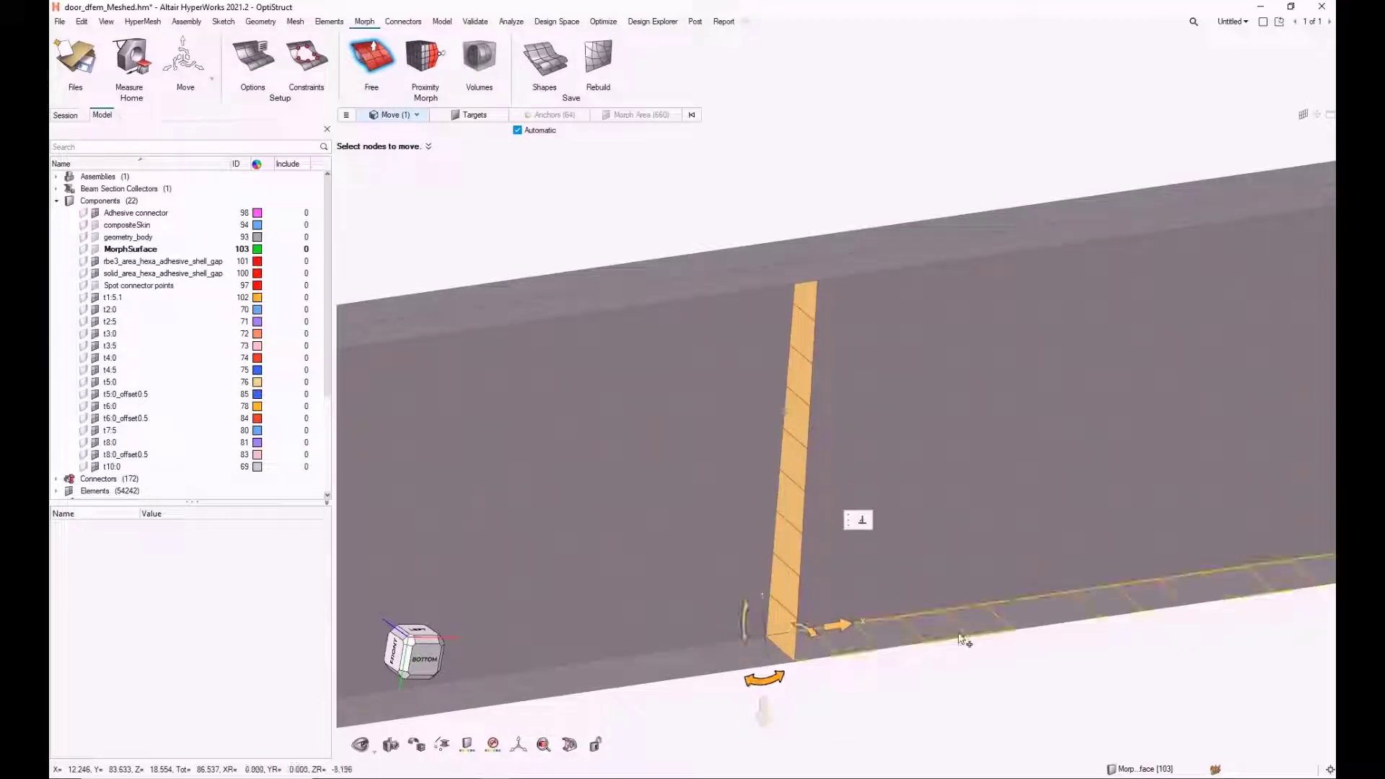
left_click_drag(719, 610, 779, 472)
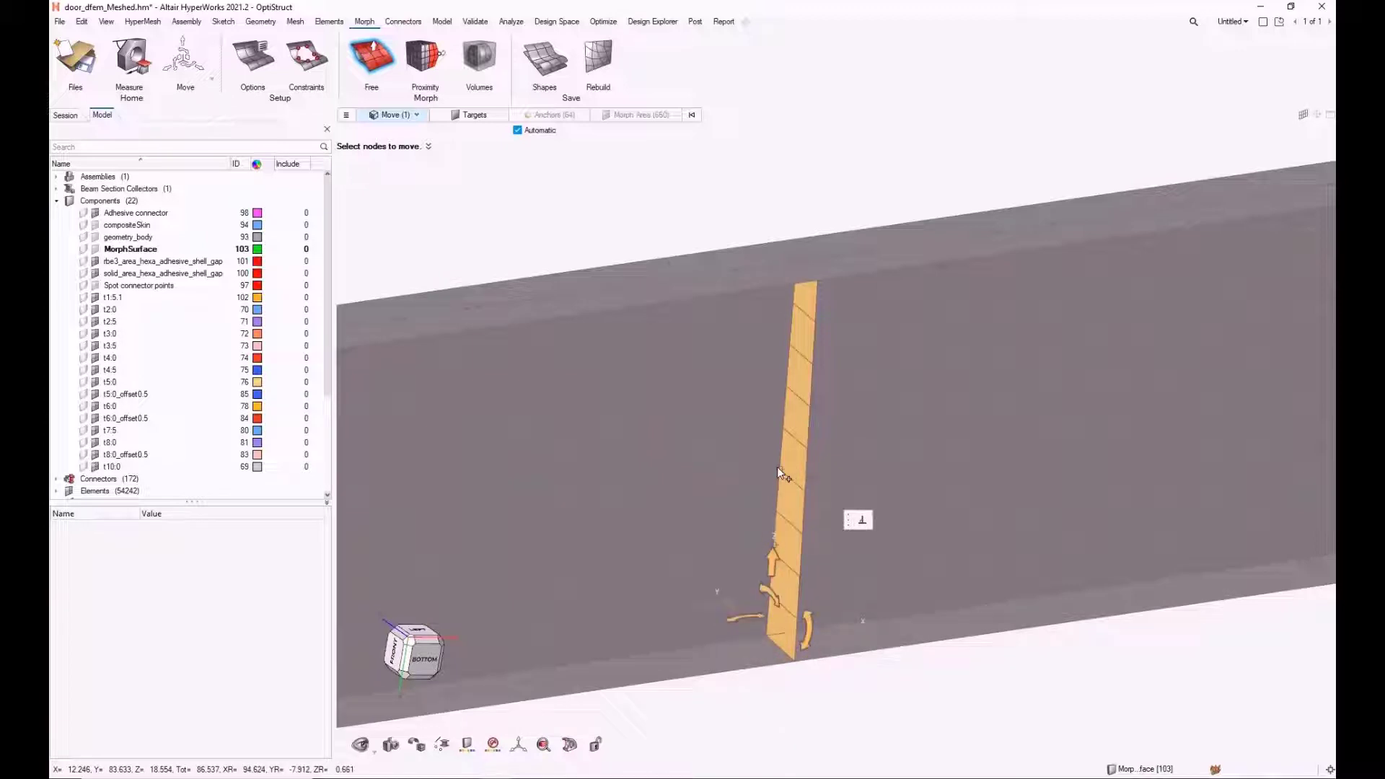
left_click(909, 734)
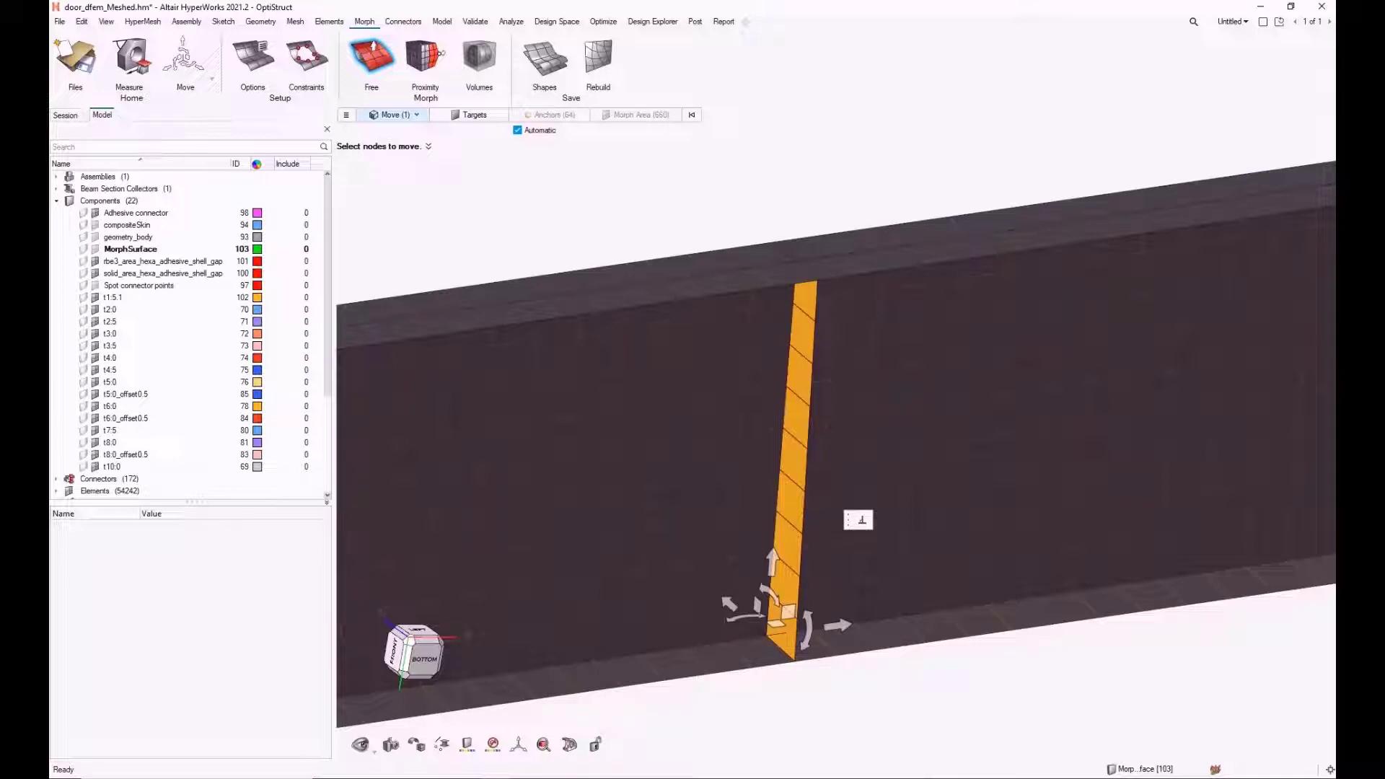
Translate the stiffener face 100 along the manipulator's X axis and inspect the morphed mesh.
left_click(841, 625)
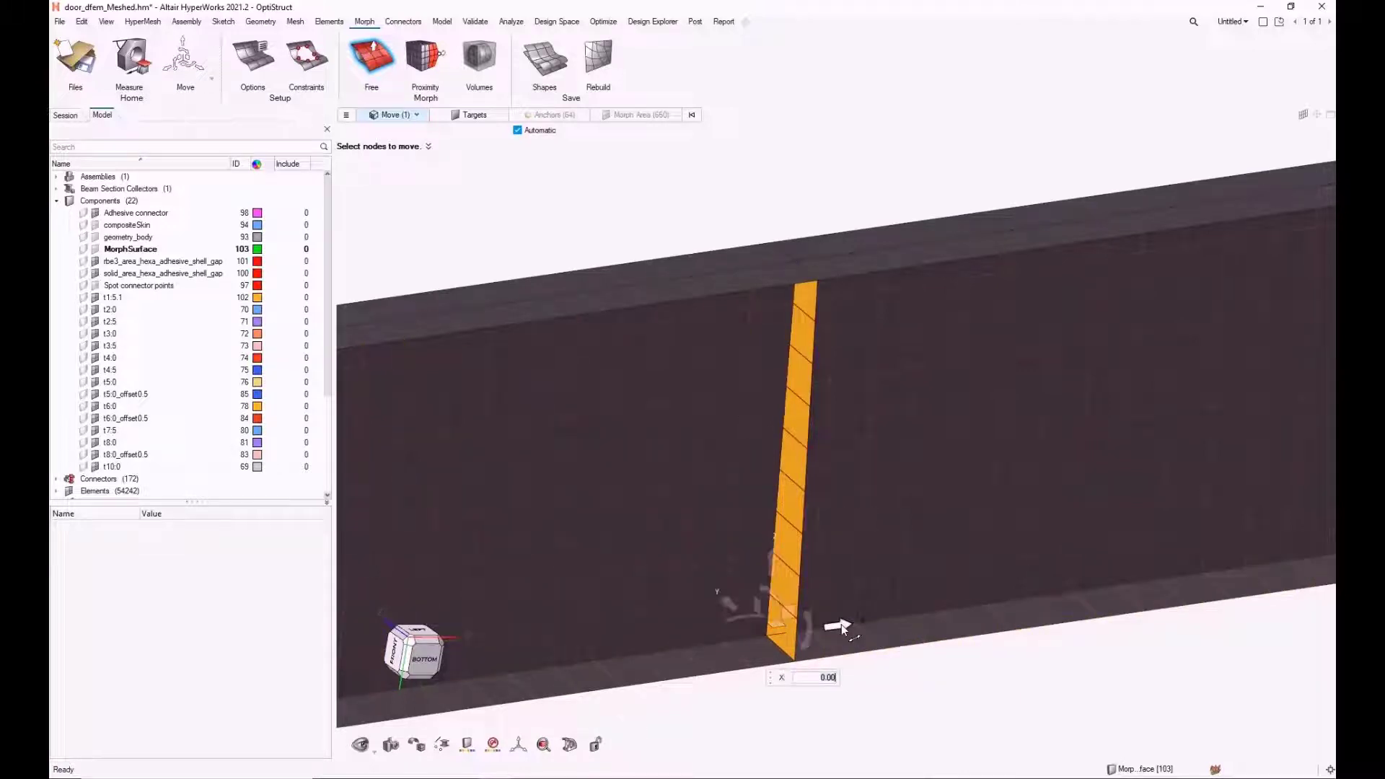
type("100")
type("0")
key("Return")
scroll(776, 479, "down", 5)
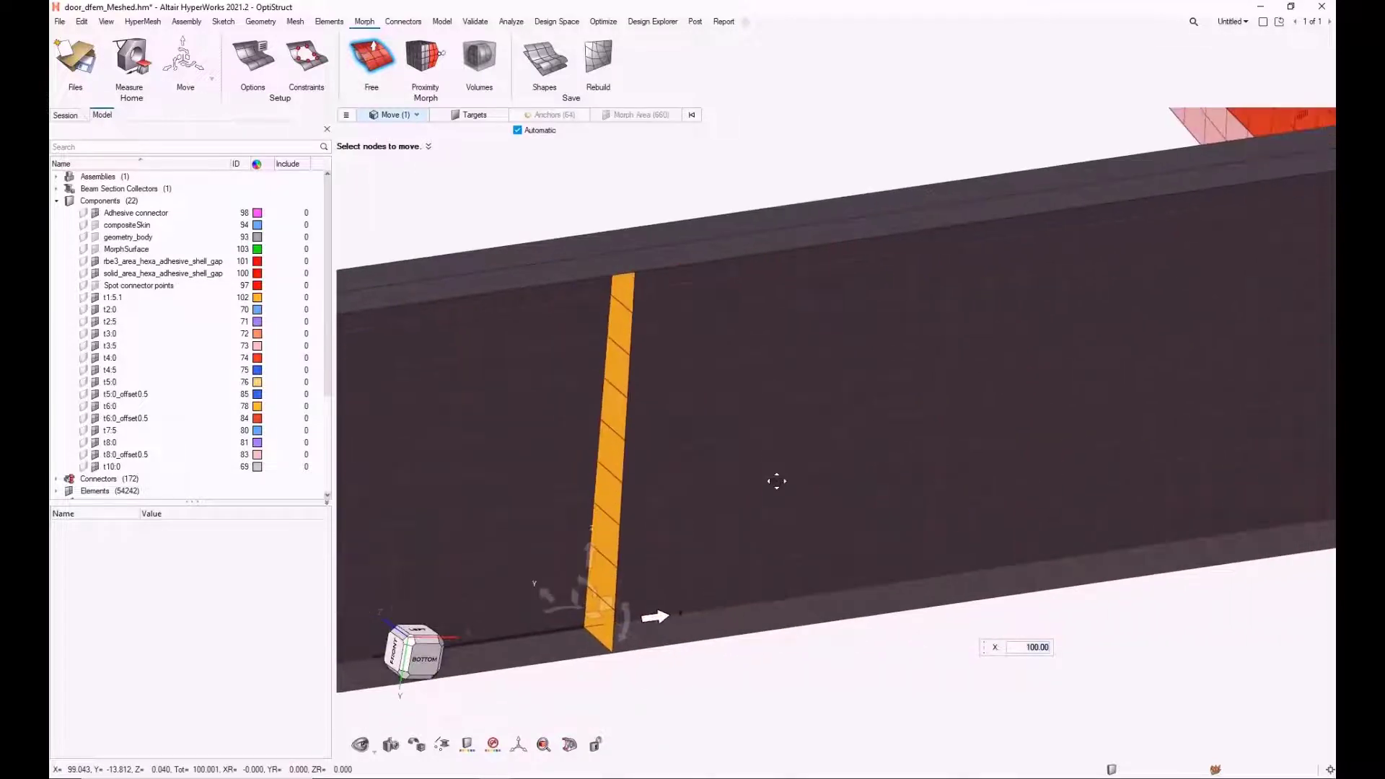
scroll(769, 472, "up", 3)
mouse_move(773, 472)
middle_mouse_down()
mouse_move(745, 492)
mouse_move(754, 476)
middle_mouse_up()
scroll(735, 458, "down", 1)
scroll(736, 457, "up", 1)
right_click_drag(735, 457, 806, 469)
scroll(797, 464, "up", 2)
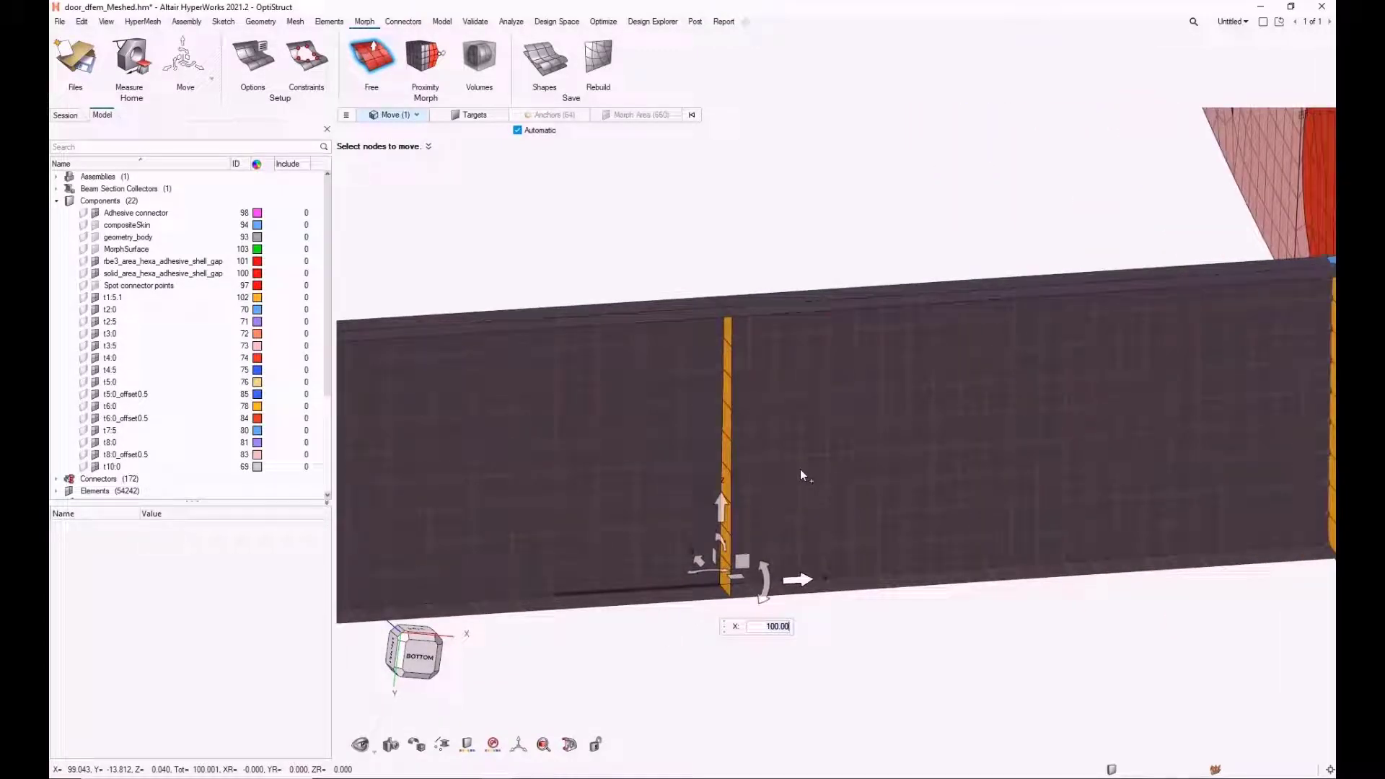
Show the MorphSurface component and display its geometry as shaded.
left_click(84, 250)
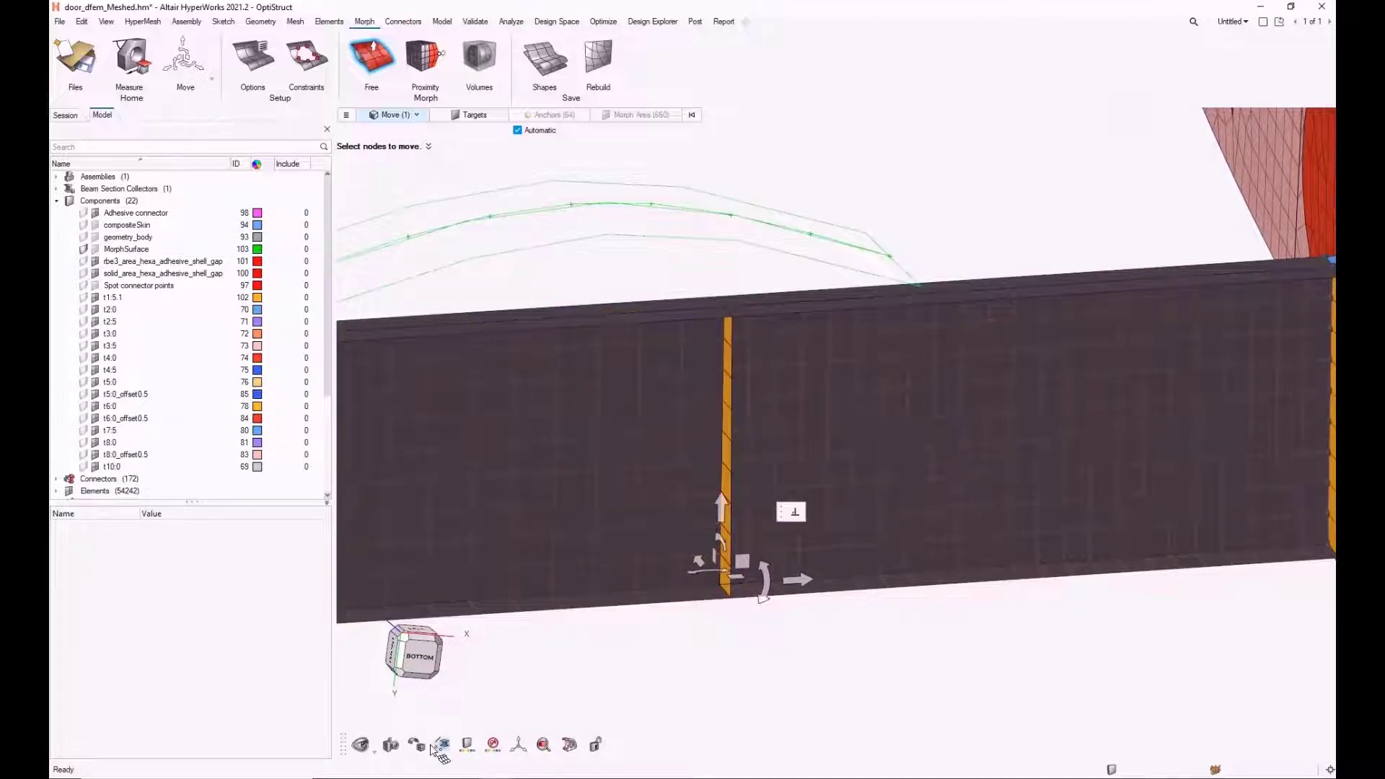
mouse_move(418, 743)
left_click(420, 719)
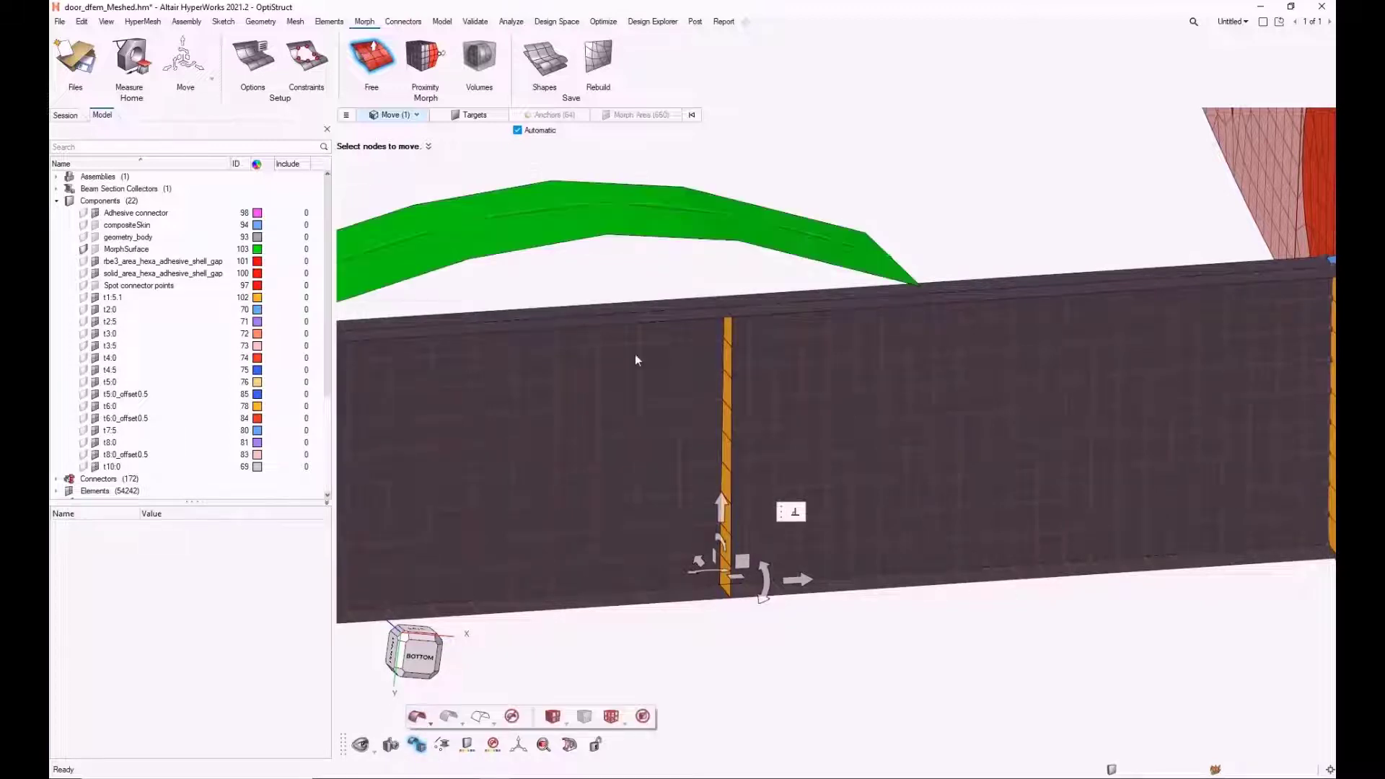
right_click_drag(454, 424, 775, 405)
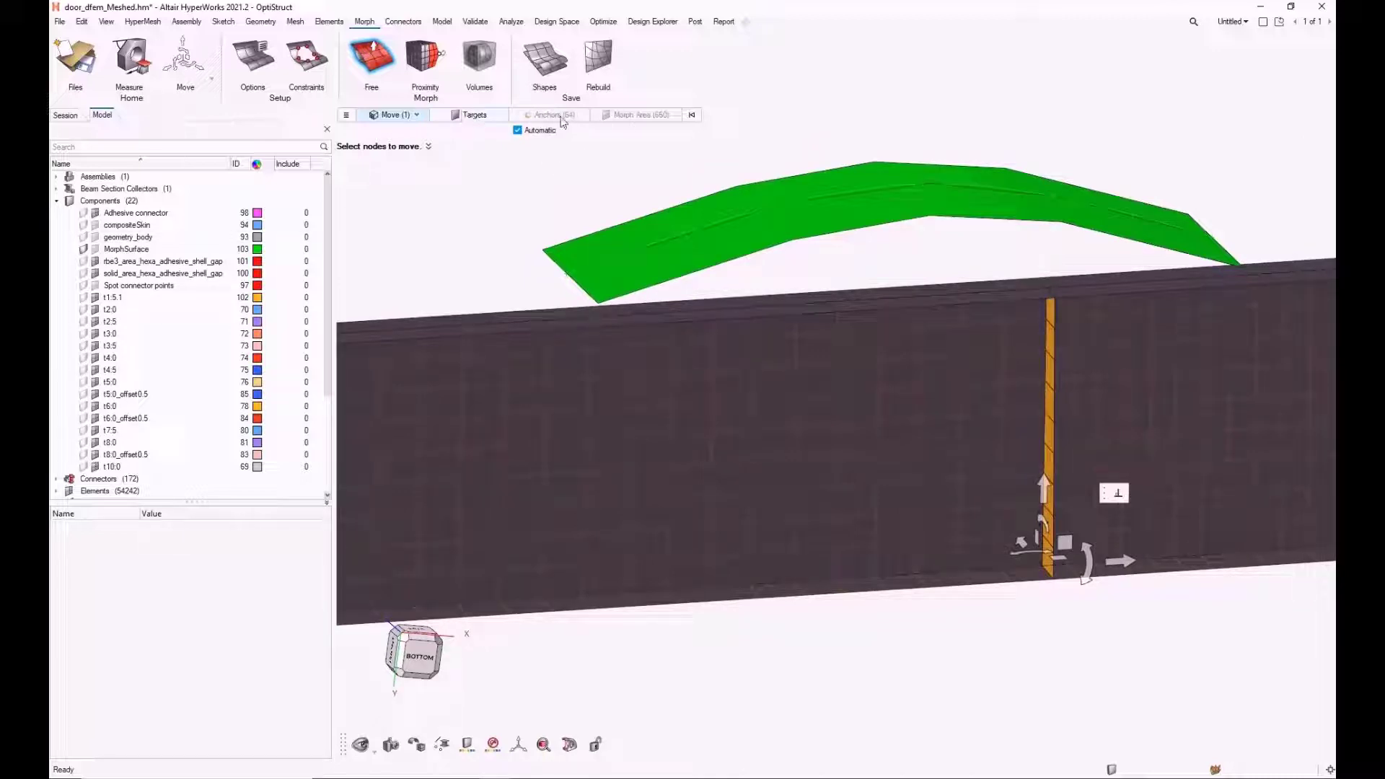
Clear the previous morph selection and select the four upper flange faces on both sides of the stiffener to move.
left_click(690, 117)
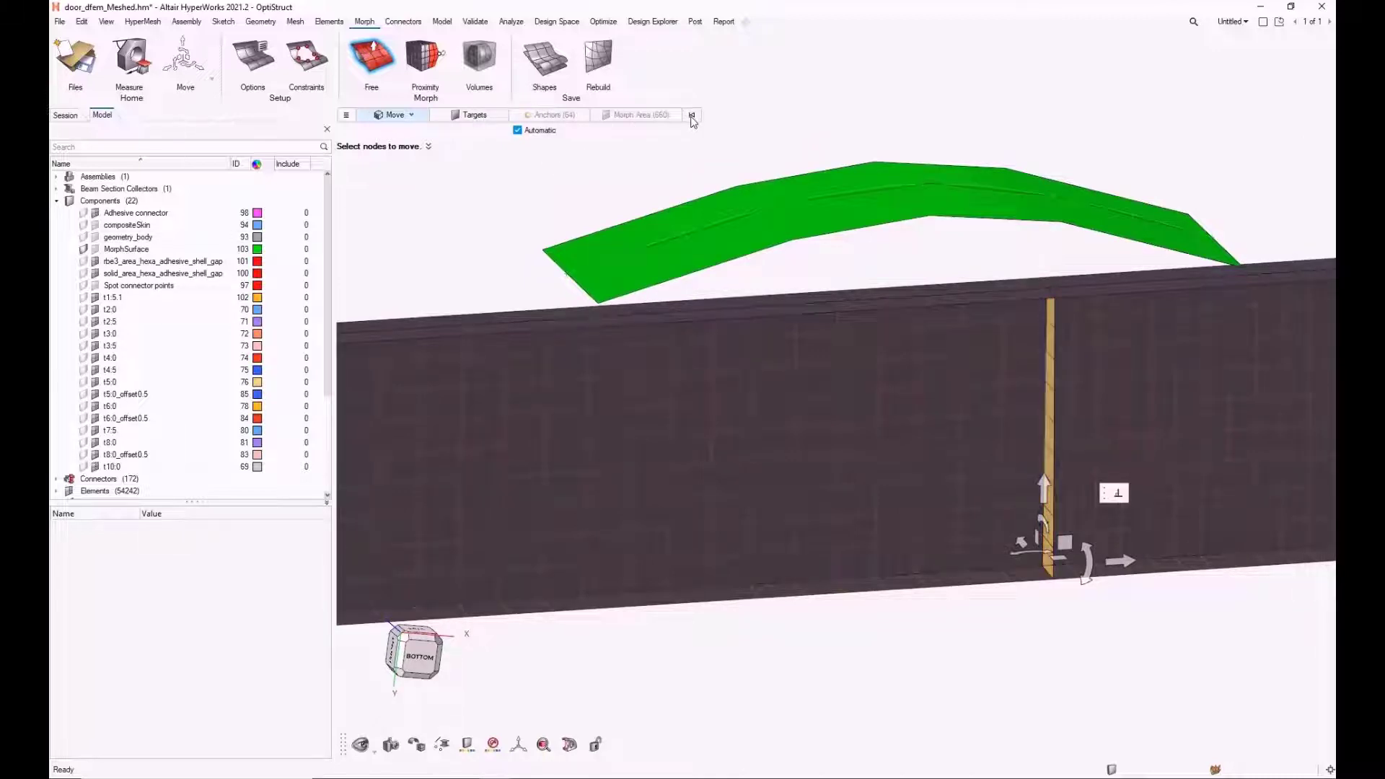
left_click(860, 300)
left_click(861, 292)
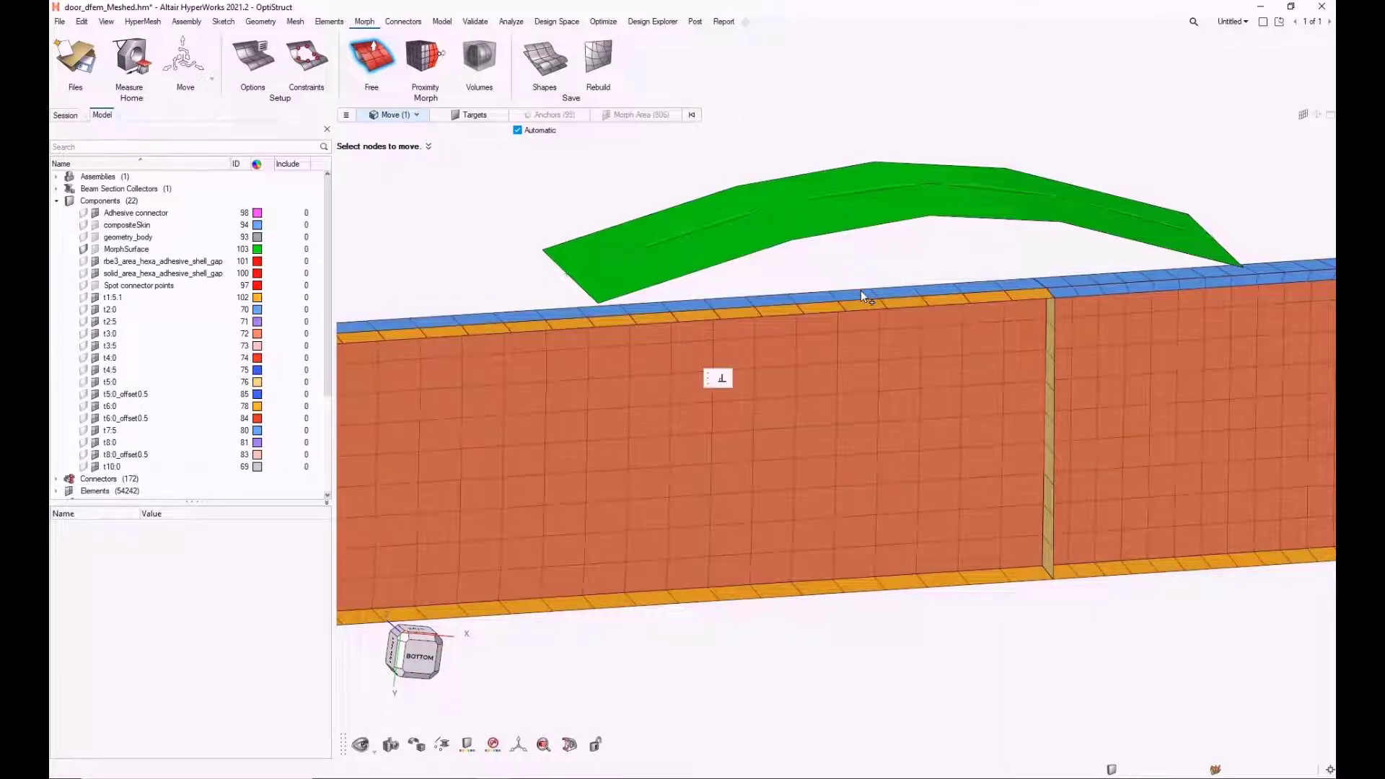
left_click(1105, 286)
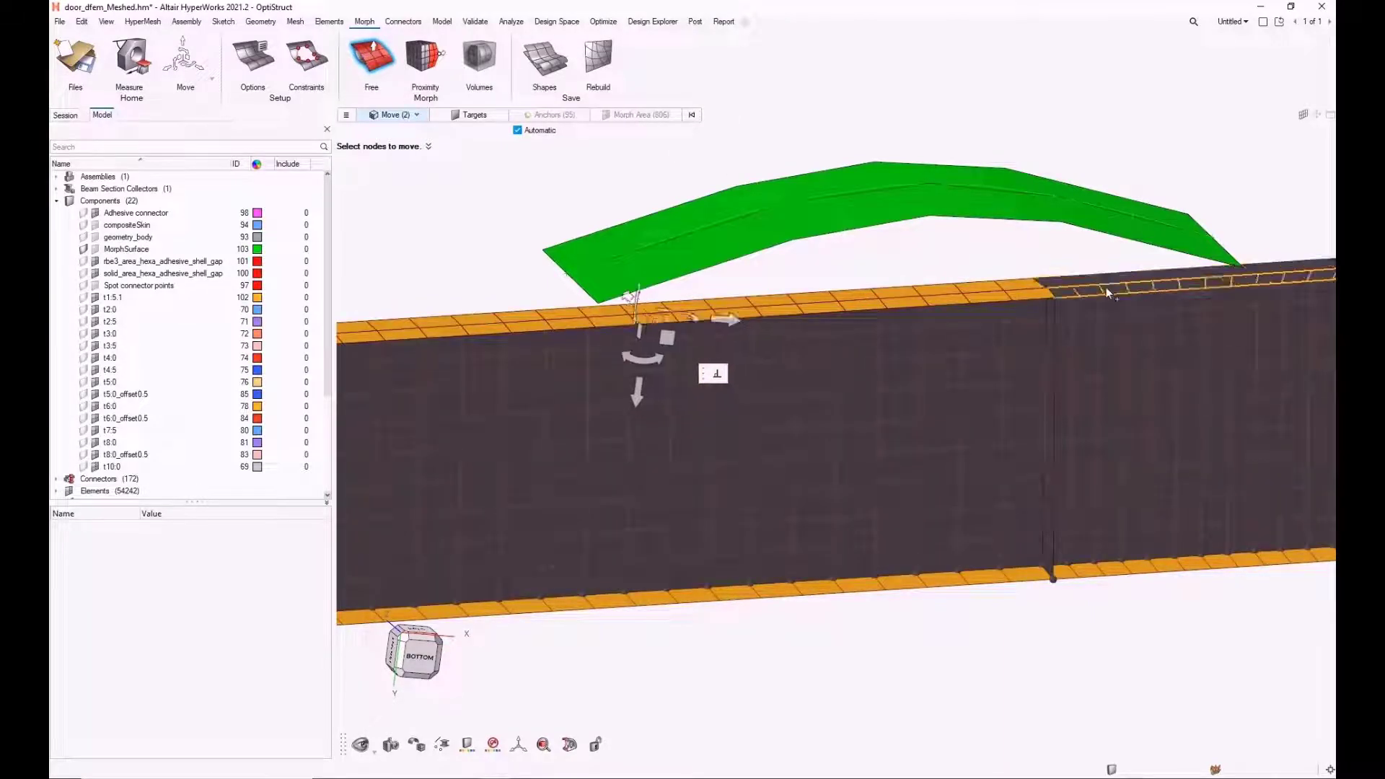
left_click(1105, 285)
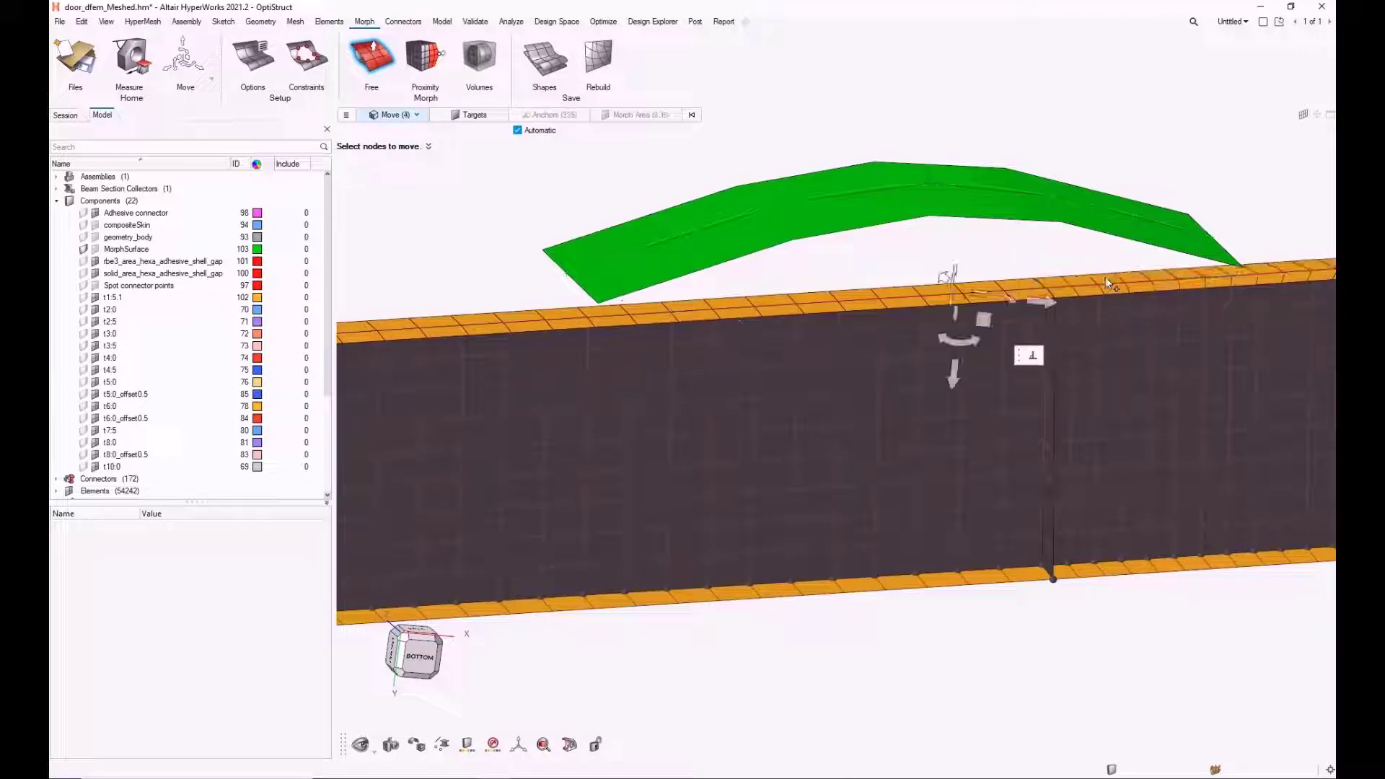
Select both curved green surfaces above the crossbeam as the morph targets.
left_click(469, 116)
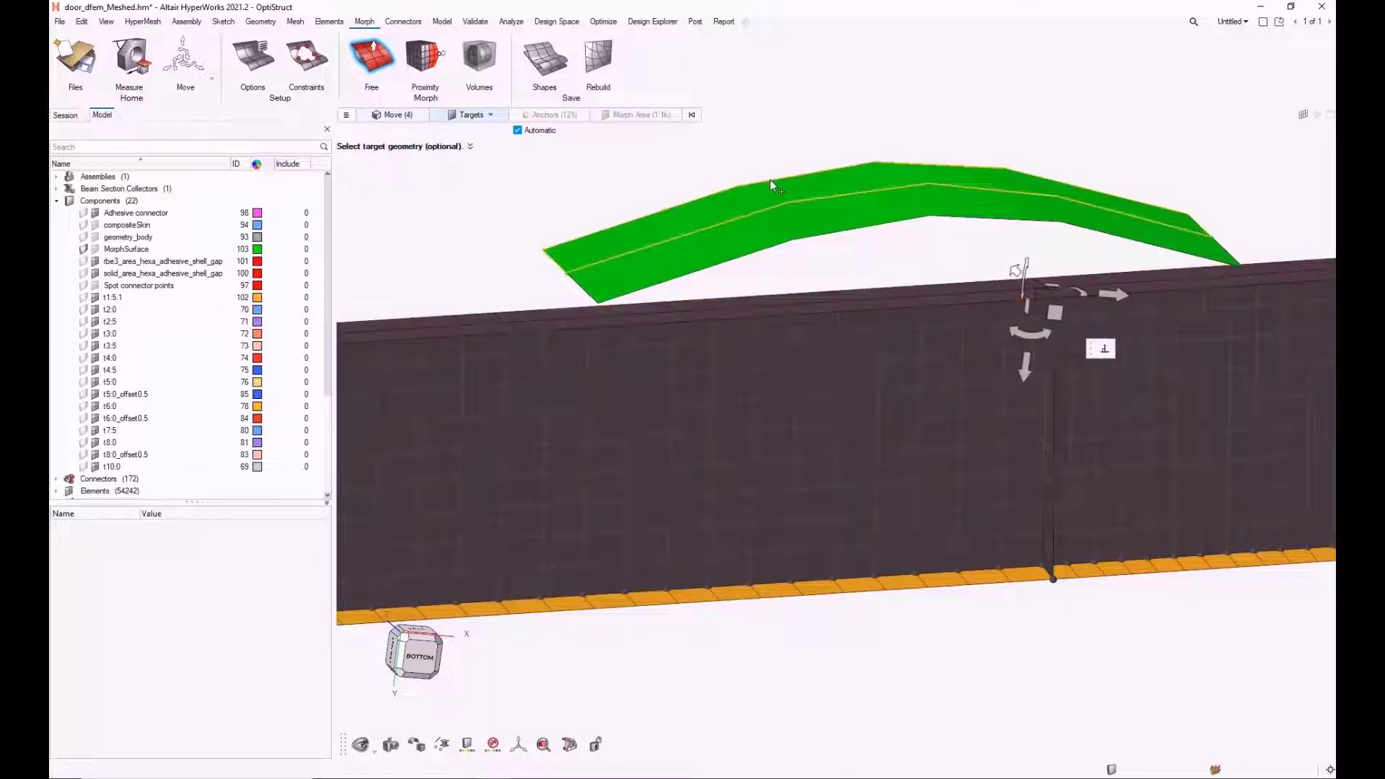
left_click(791, 188)
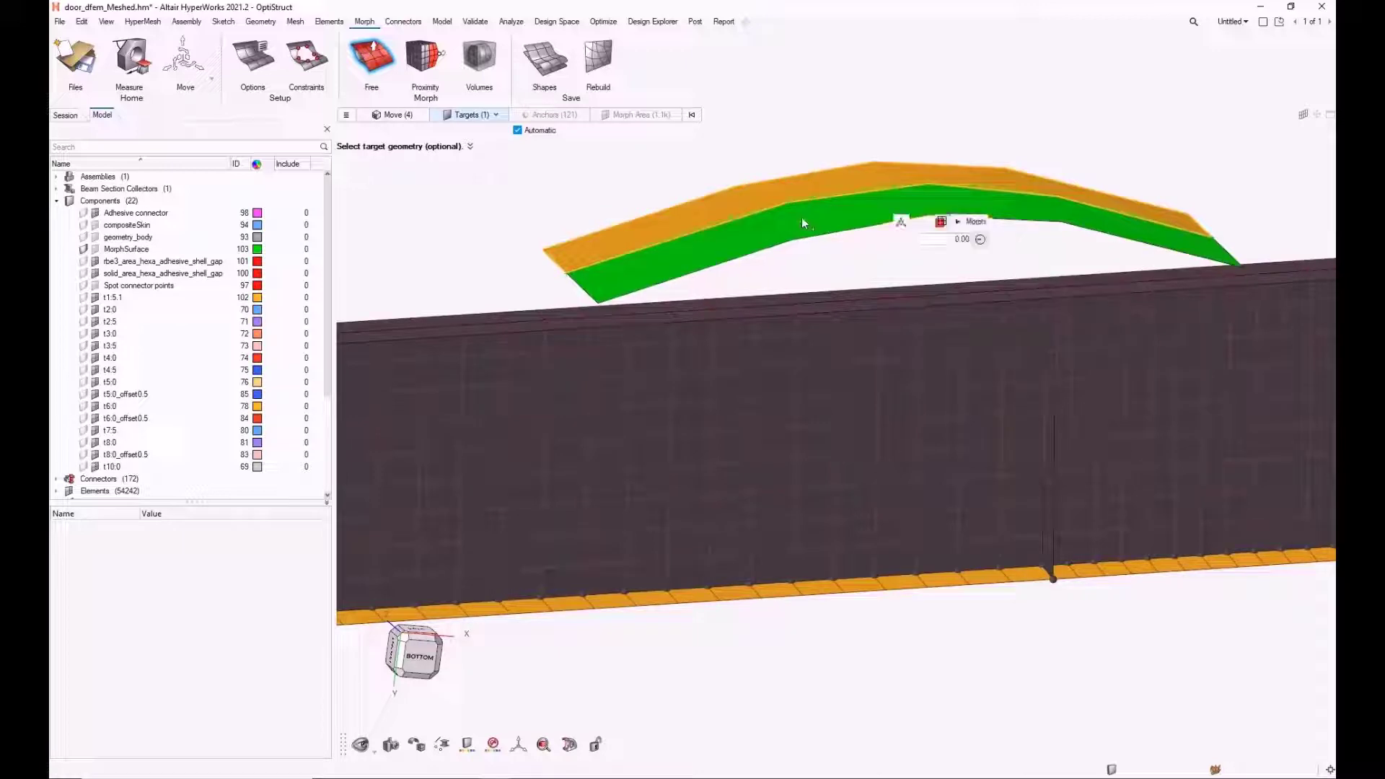
left_click(802, 219)
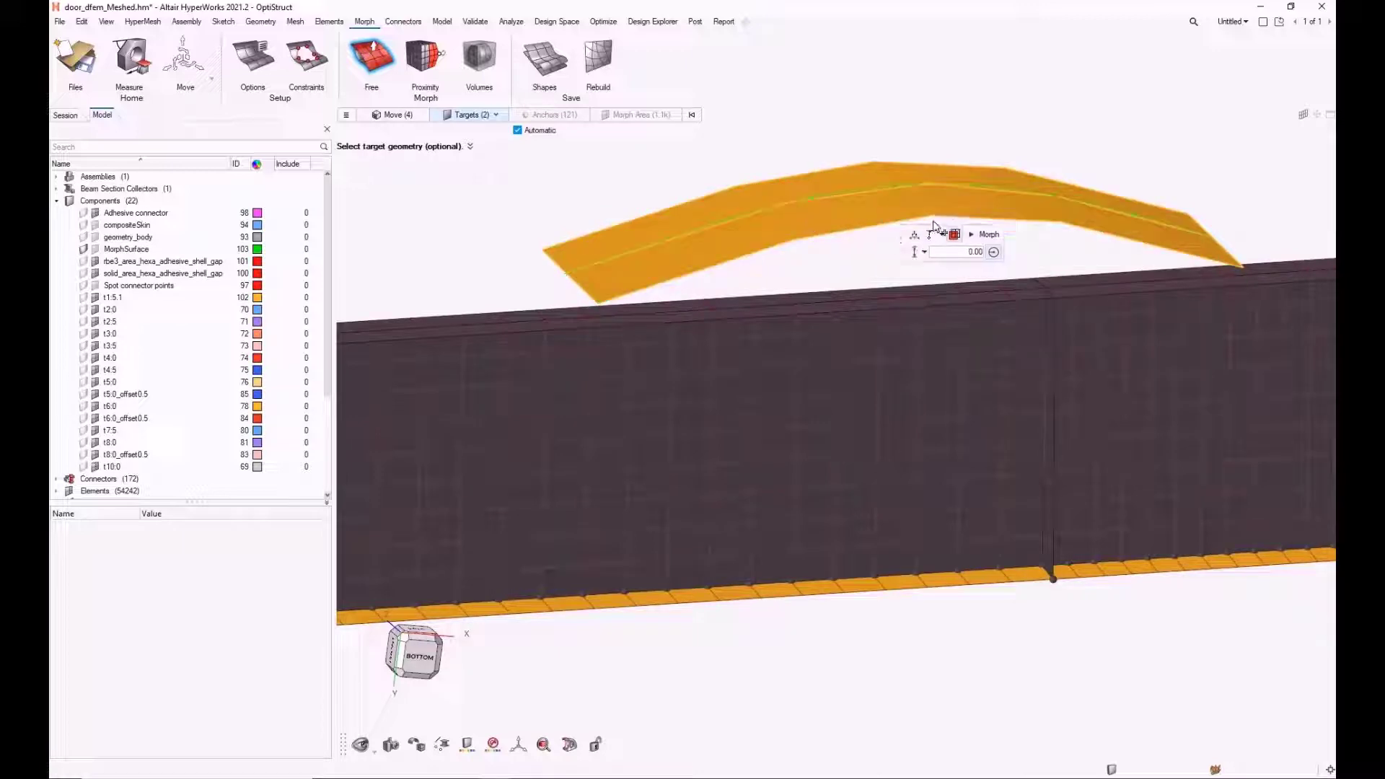
Morph the selected upper flange faces onto the target surfaces with an offset of 0.00.
left_click(985, 236)
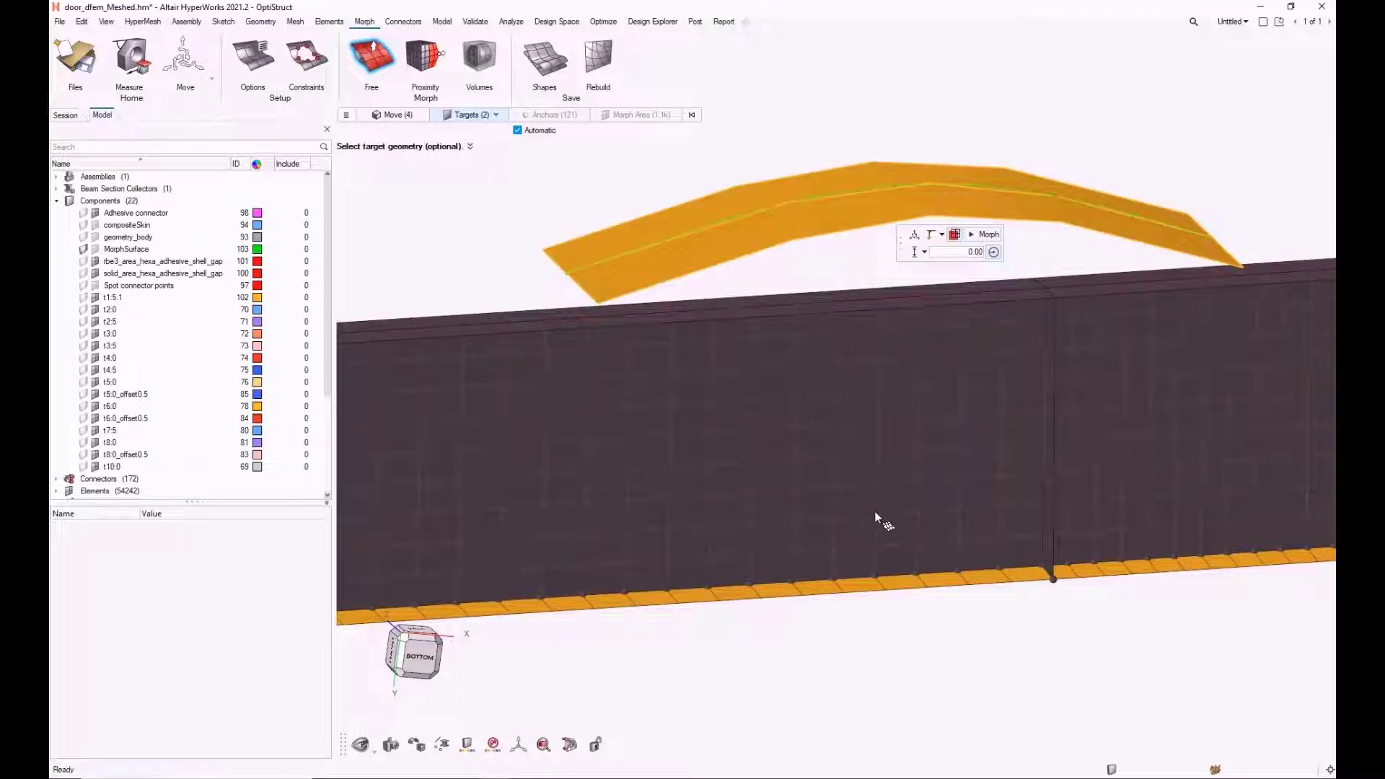
scroll(815, 400, "down", 3)
middle_click_drag(780, 379, 770, 424)
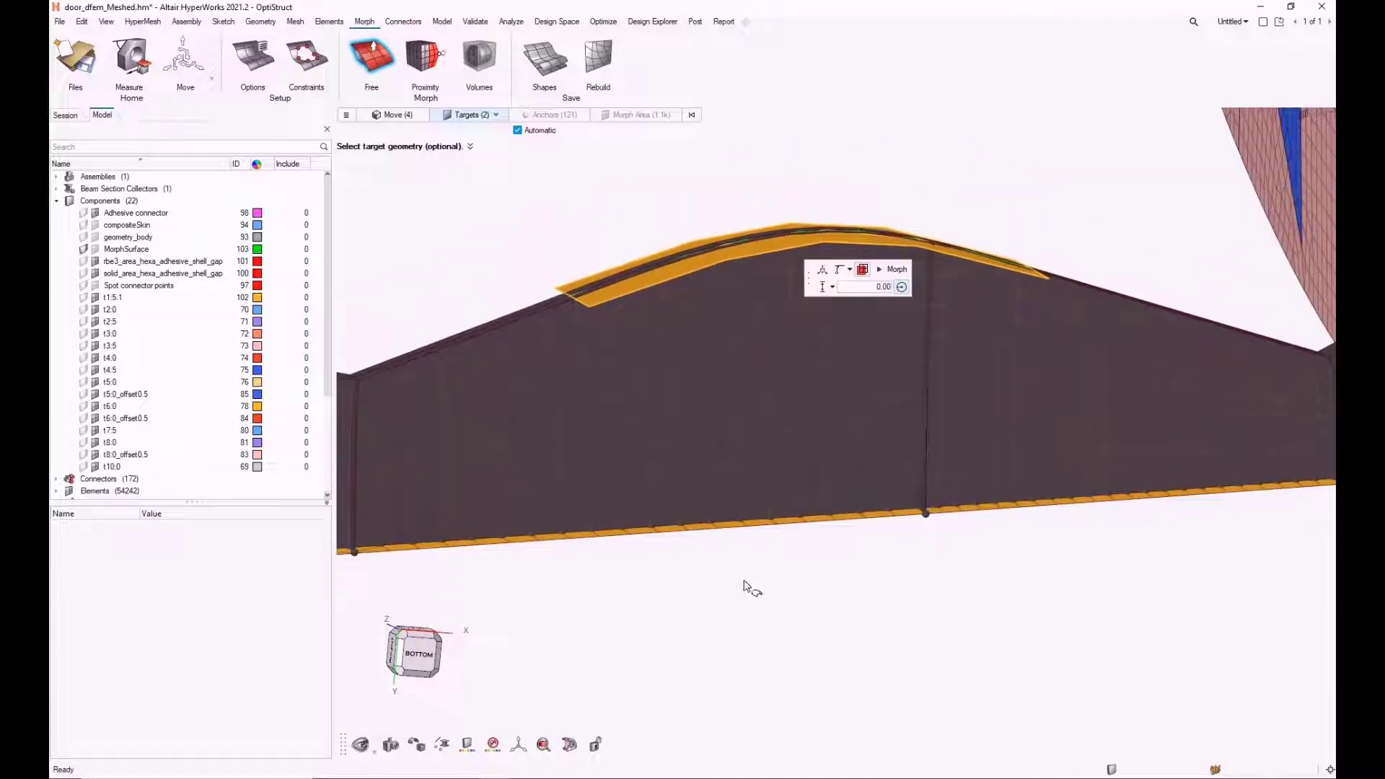
Undo the morph of the flange mesh onto the surfaces.
left_click(82, 22)
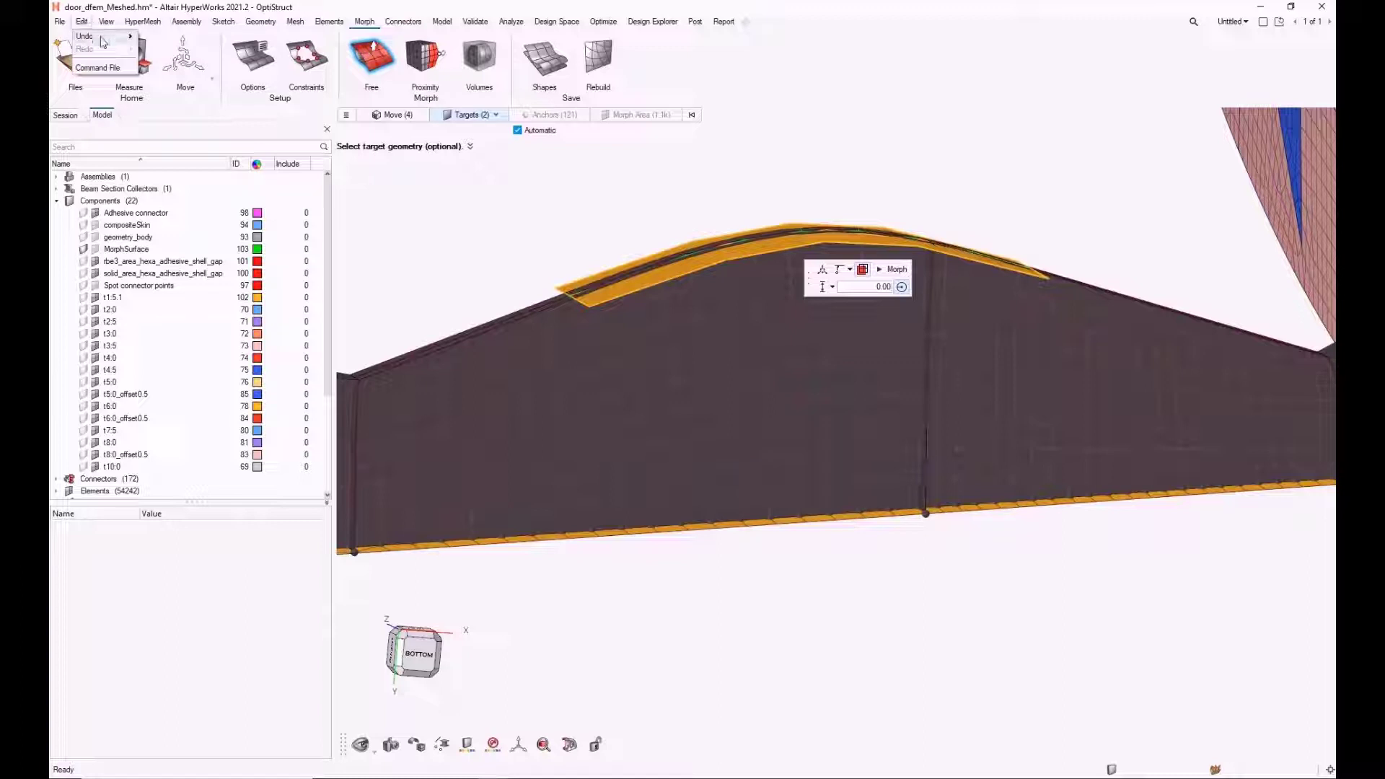
mouse_move(102, 41)
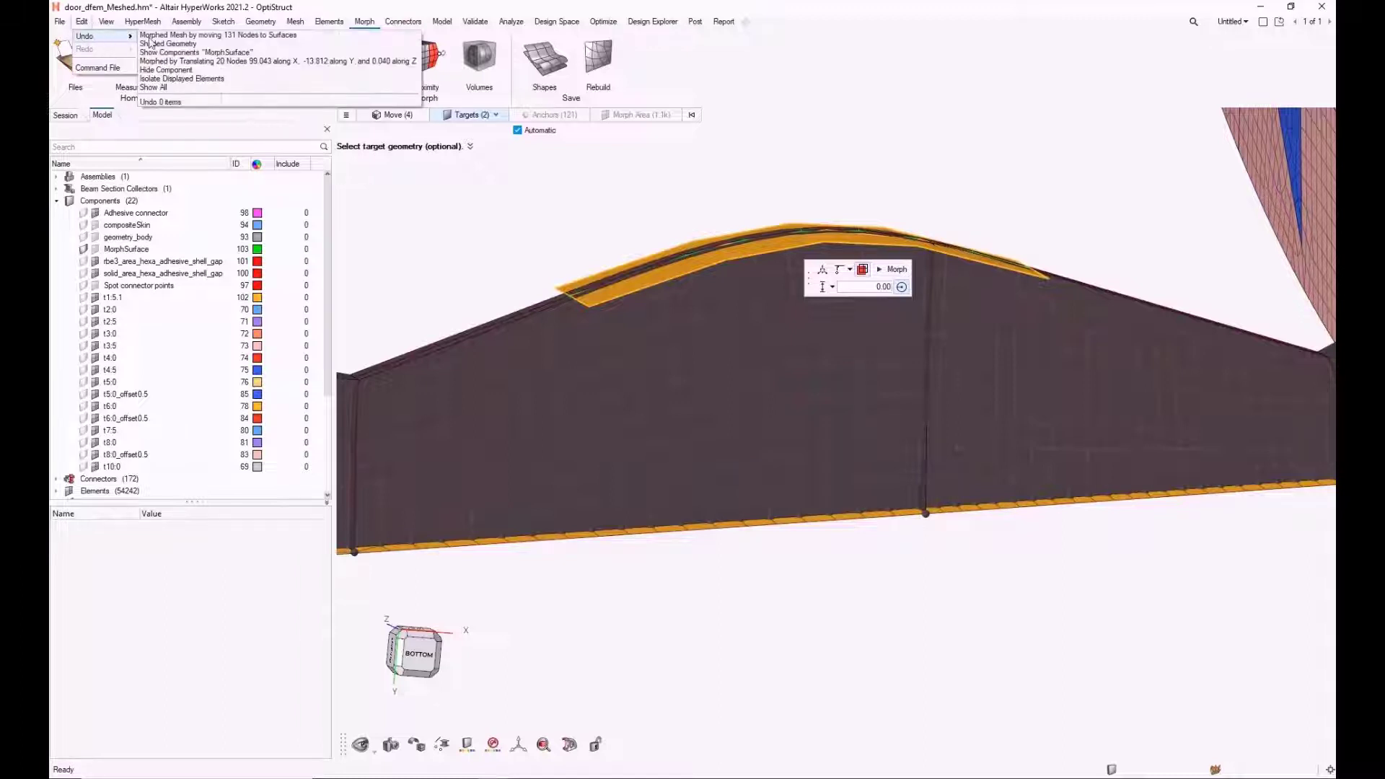
left_click(151, 43)
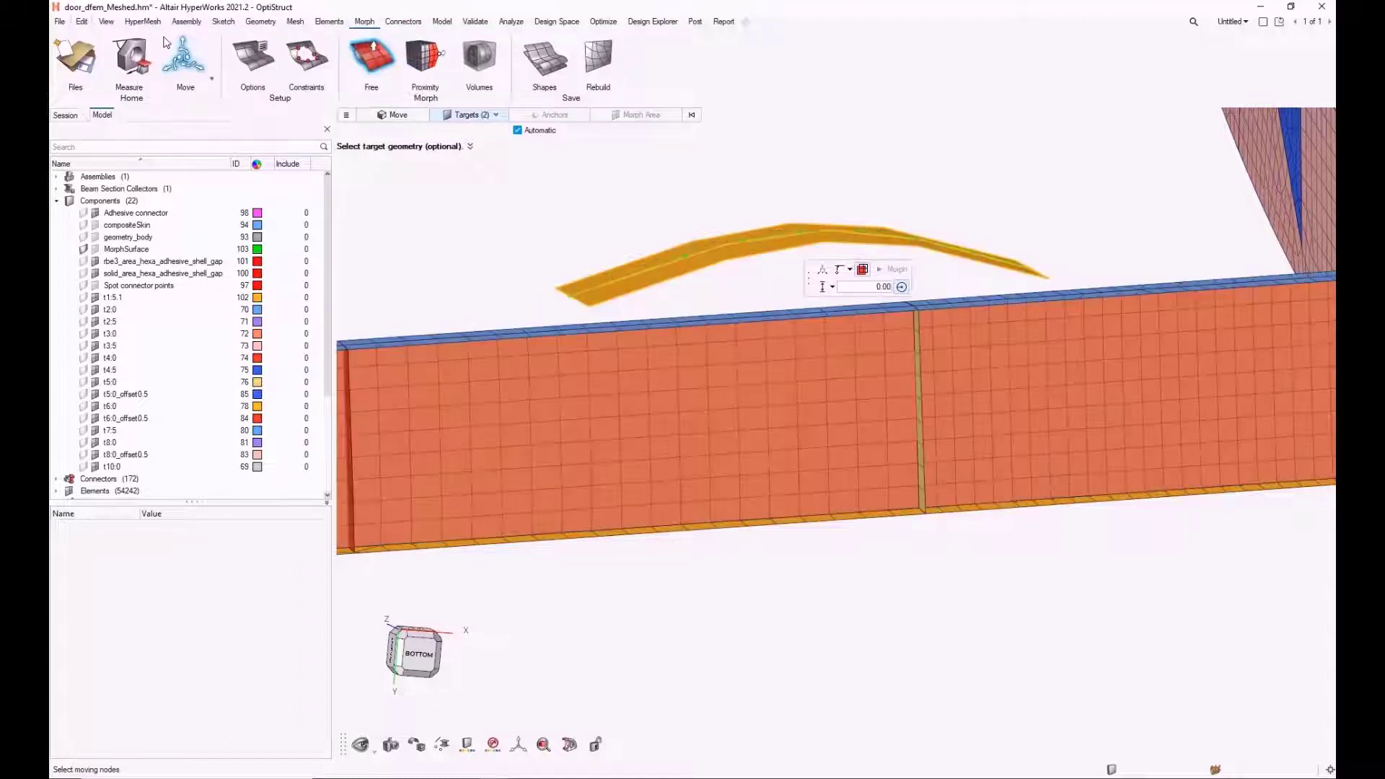
Reselect the four upper flange faces of the crossbeam as the entities to move, keeping the two target surfaces.
left_click(410, 117)
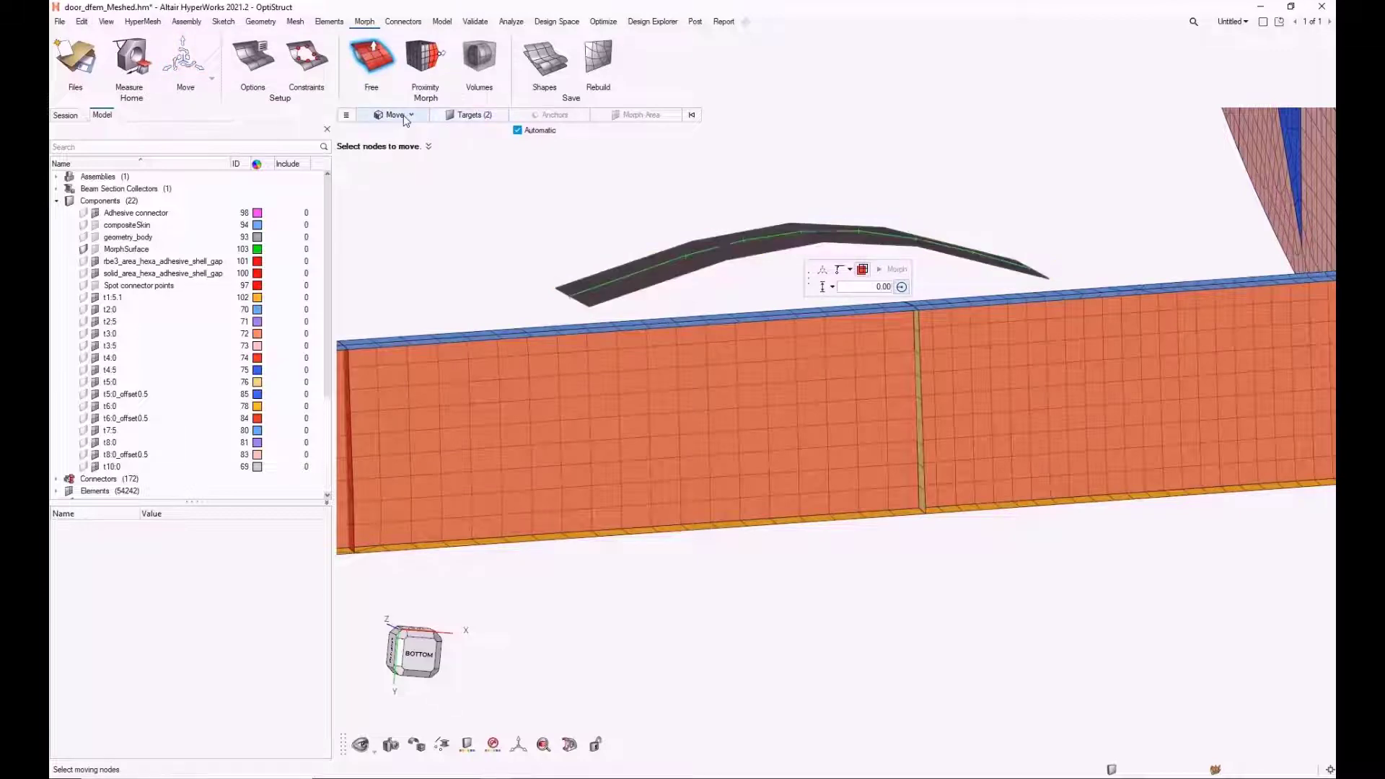
left_click(725, 318)
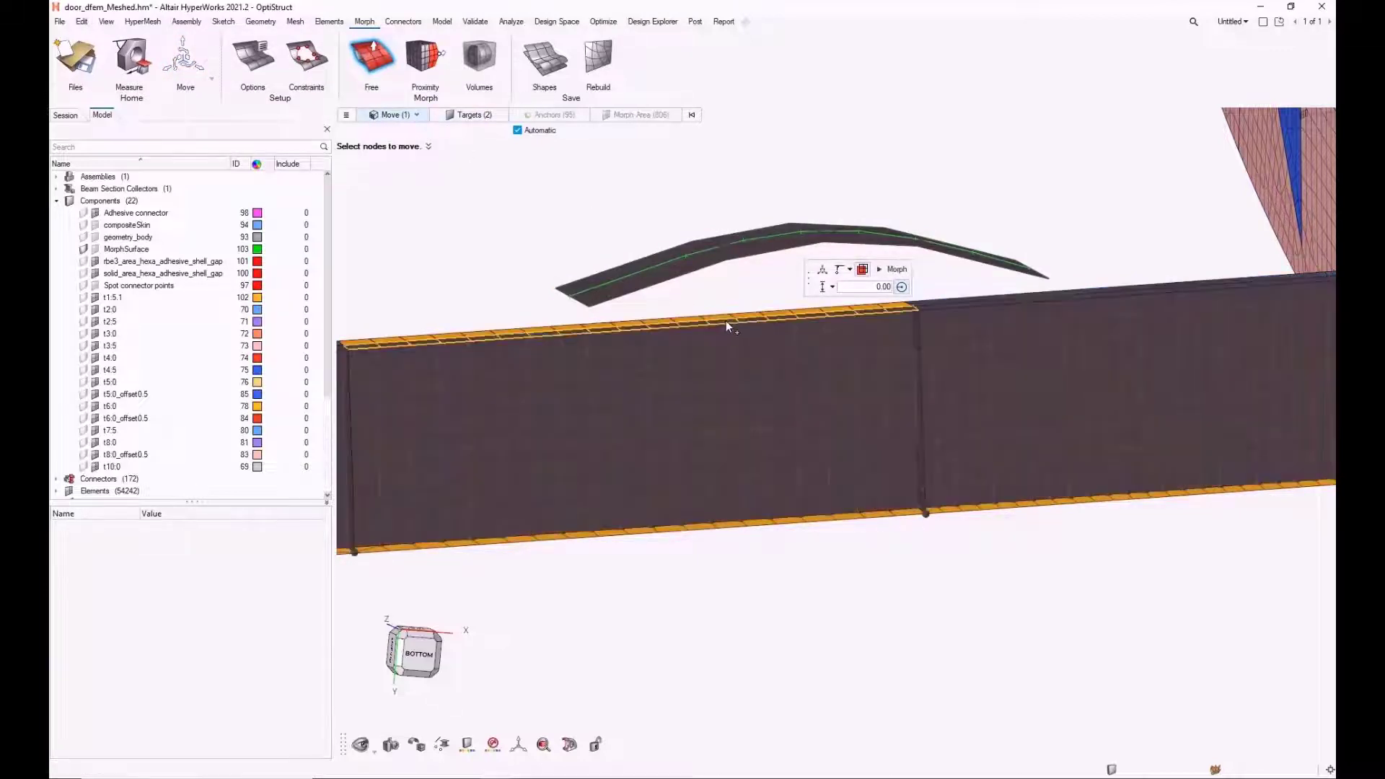
left_click(725, 321)
left_click(942, 303)
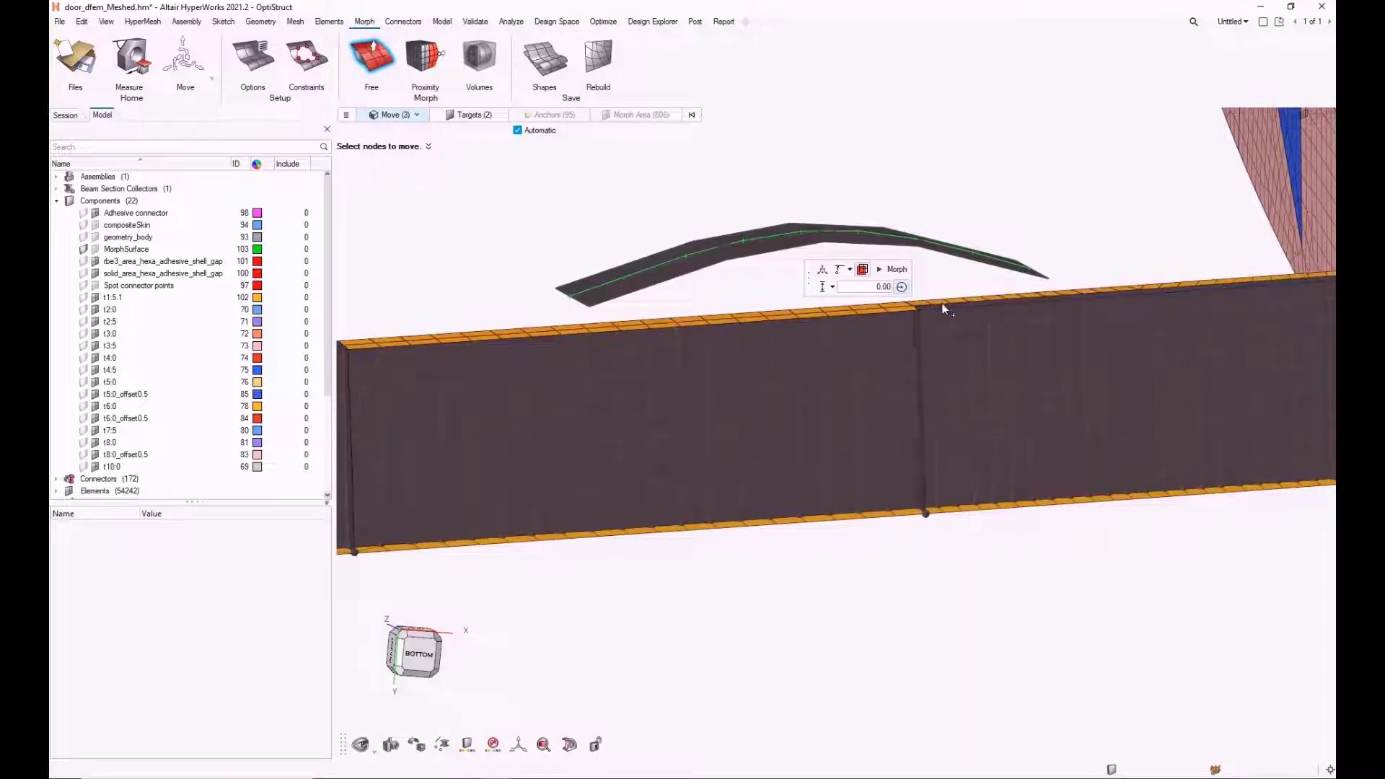
left_click(943, 306)
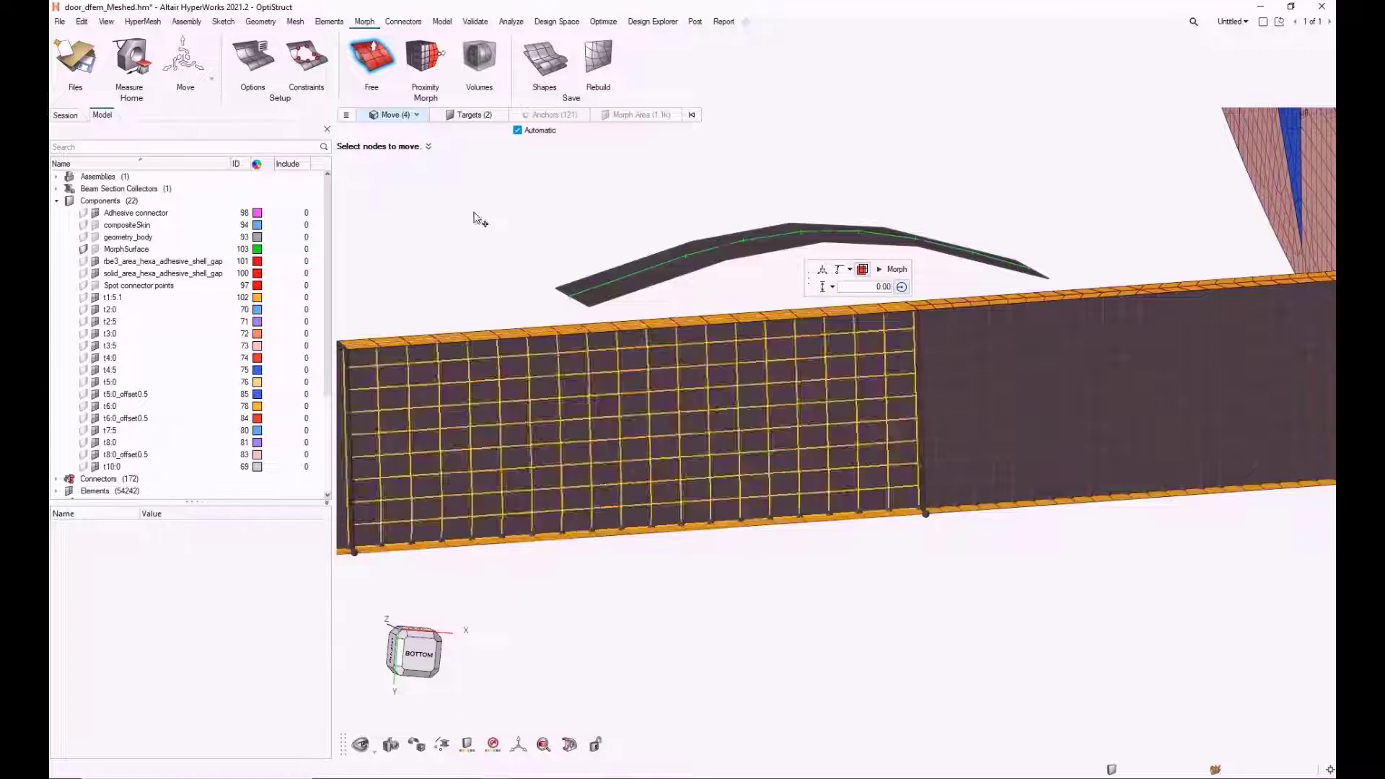
Convert the moving selection of upper flange faces to individual nodes.
left_click(418, 115)
left_click(387, 157)
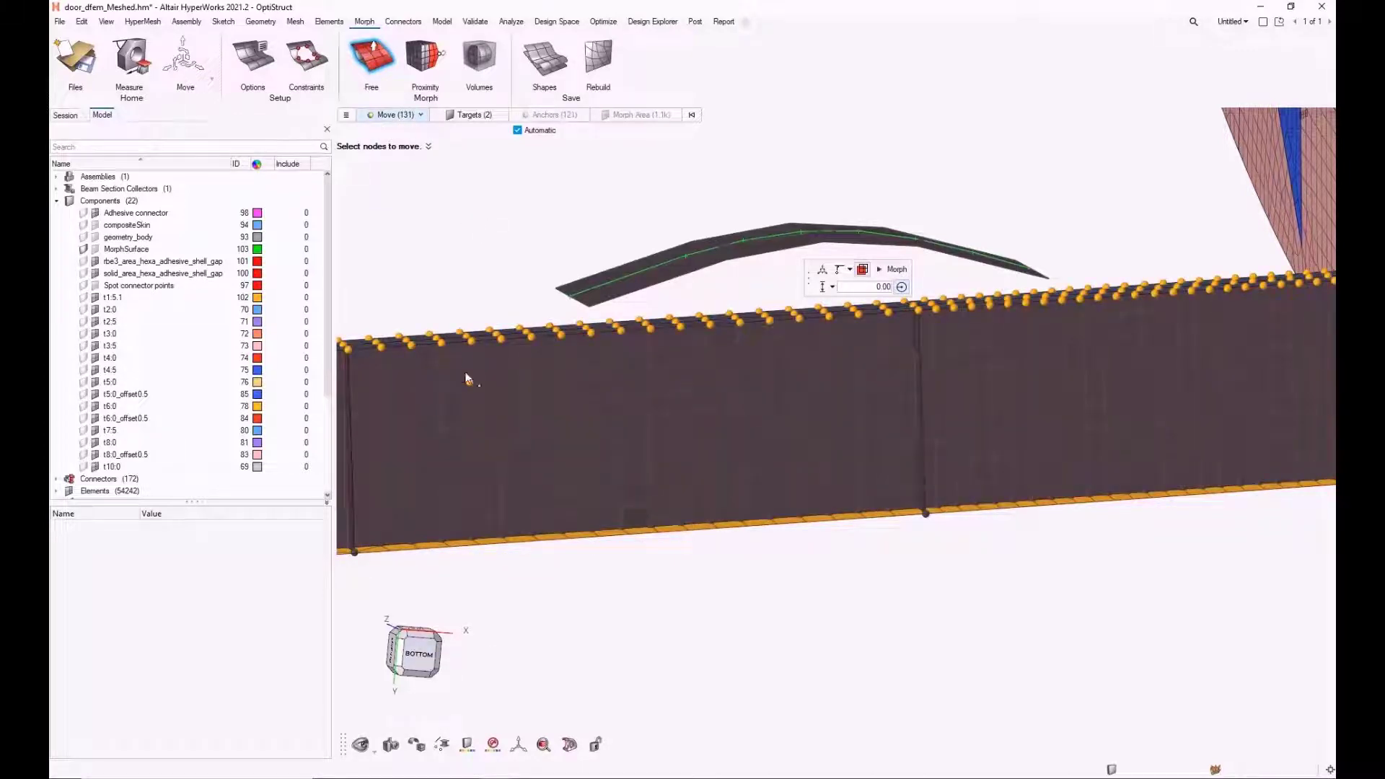
mouse_move(390, 238)
middle_mouse_down()
mouse_move(479, 352)
mouse_move(401, 241)
mouse_move(395, 251)
mouse_move(397, 228)
middle_mouse_up()
right_click_drag(612, 317, 662, 347)
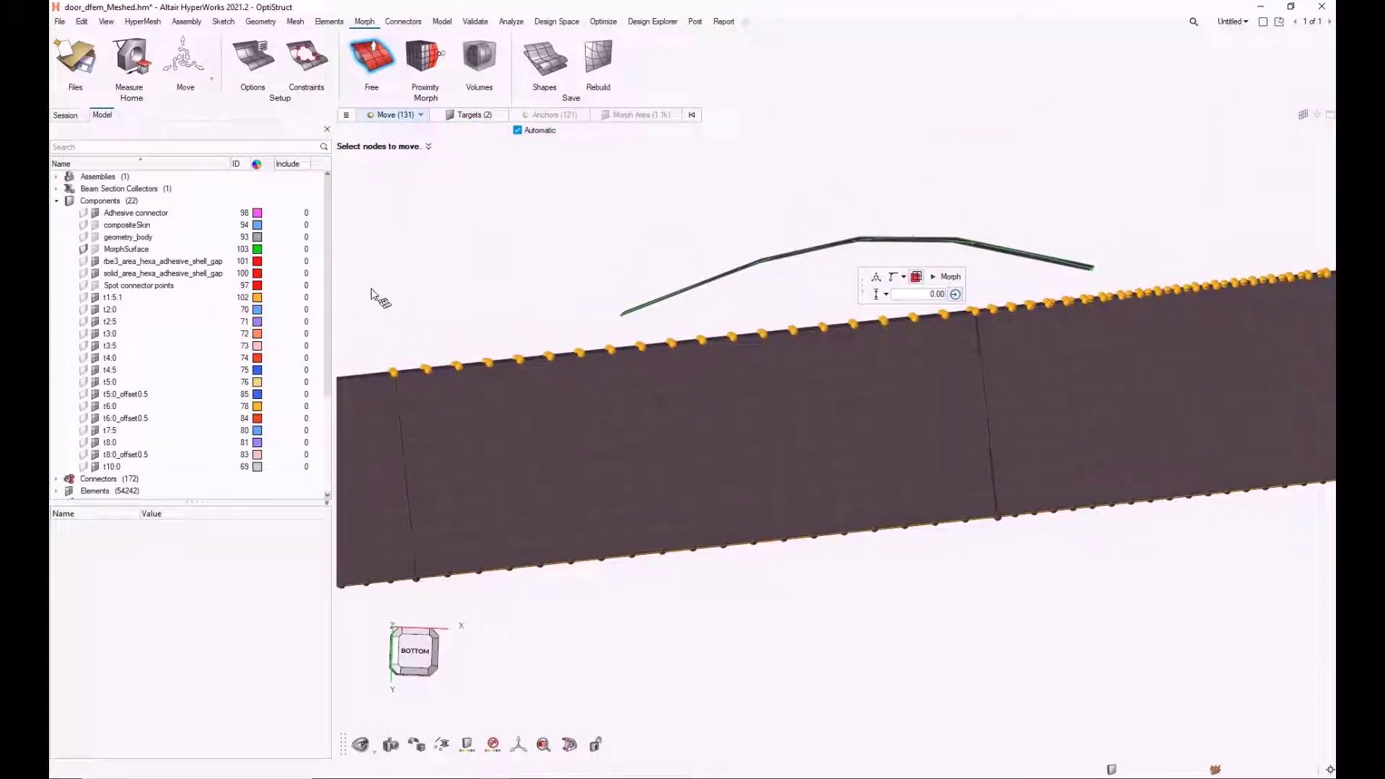
Remove the upper flange nodes that extend beyond both ends of the target surfaces from the move selection.
left_click_drag(358, 259, 590, 424, "shift")
right_click_drag(896, 423, 578, 469)
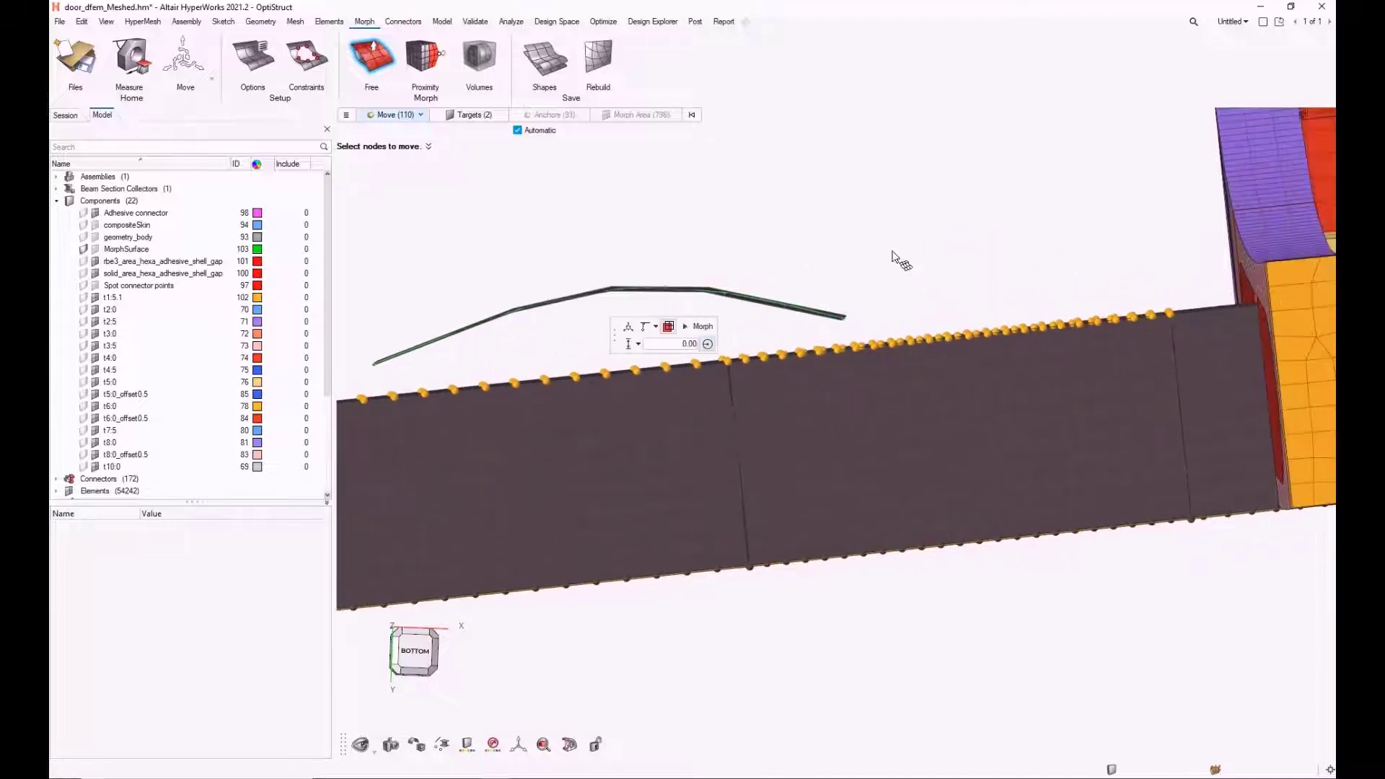
left_click_drag(887, 247, 1197, 385, "shift")
middle_click_drag(1131, 393, 1051, 421)
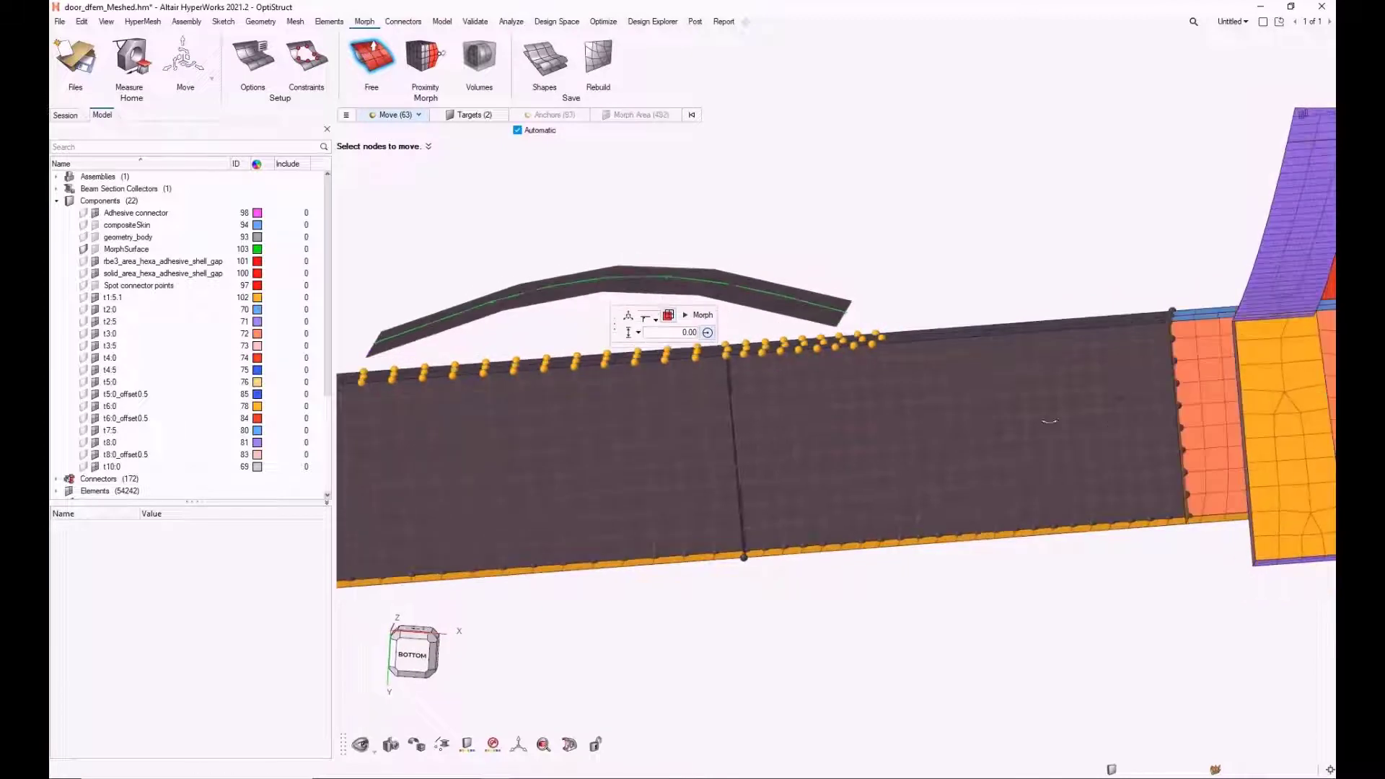
scroll(865, 316, "up", 4)
left_click_drag(854, 287, 990, 396, "shift")
Morph the remaining flange nodes onto the two target surfaces with an offset of 0.00 and finish the free morph.
scroll(886, 413, "down", 5)
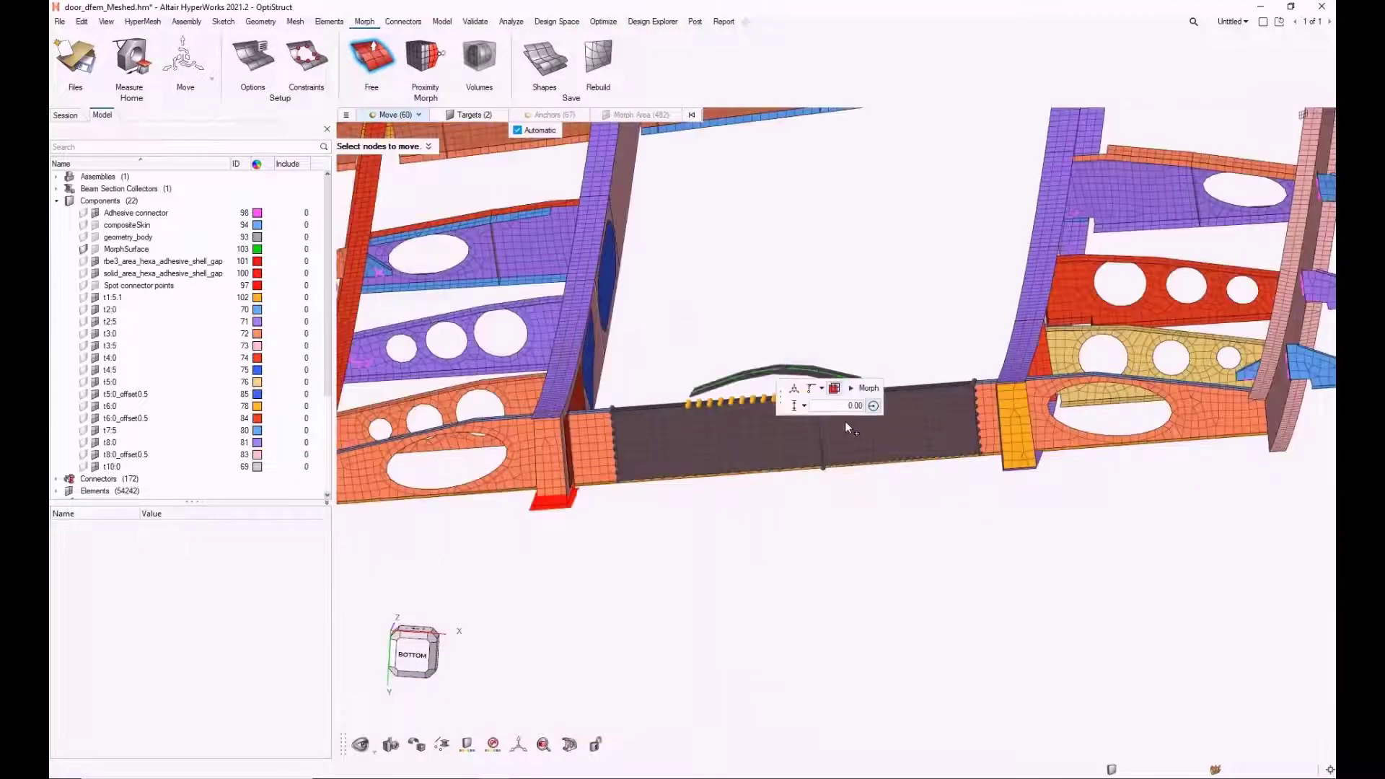
middle_click_drag(846, 424, 793, 443)
scroll(794, 443, "up", 3)
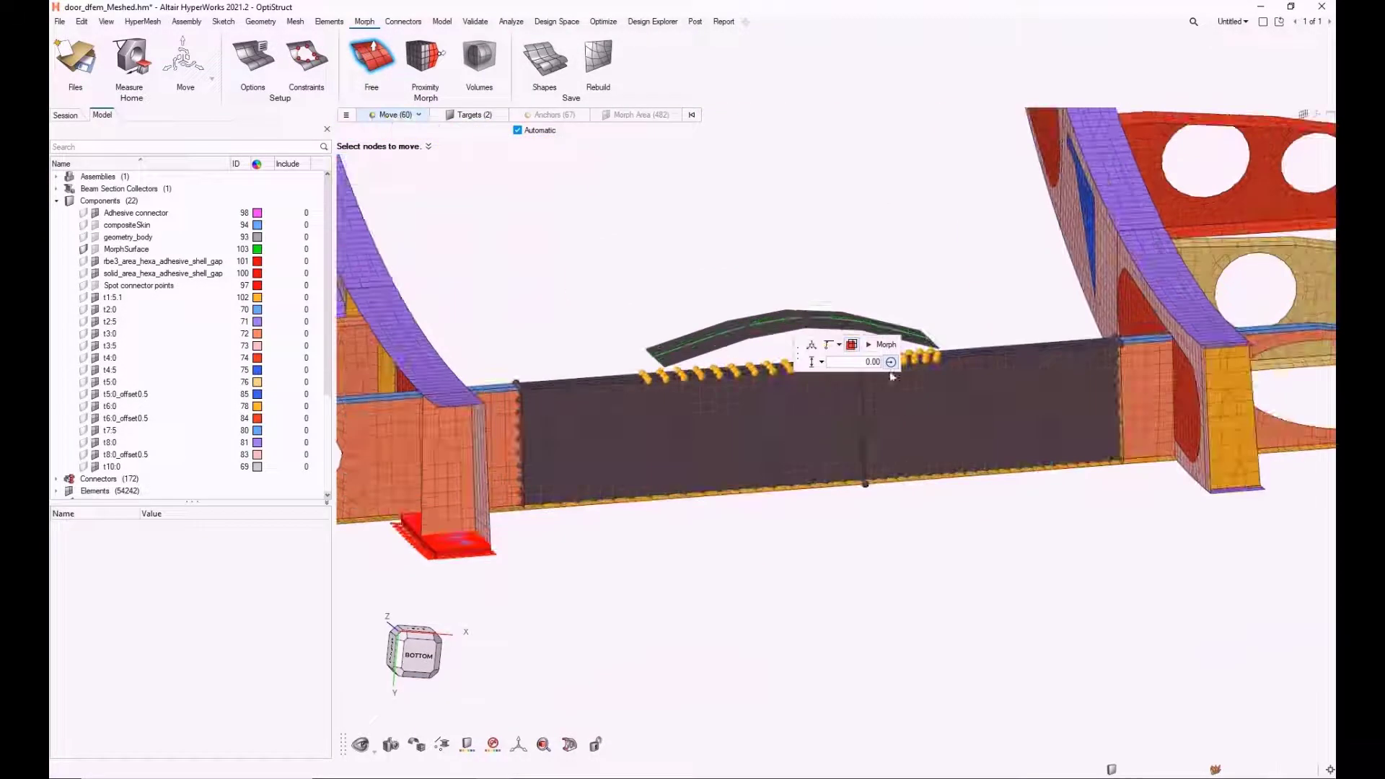
left_click(887, 345)
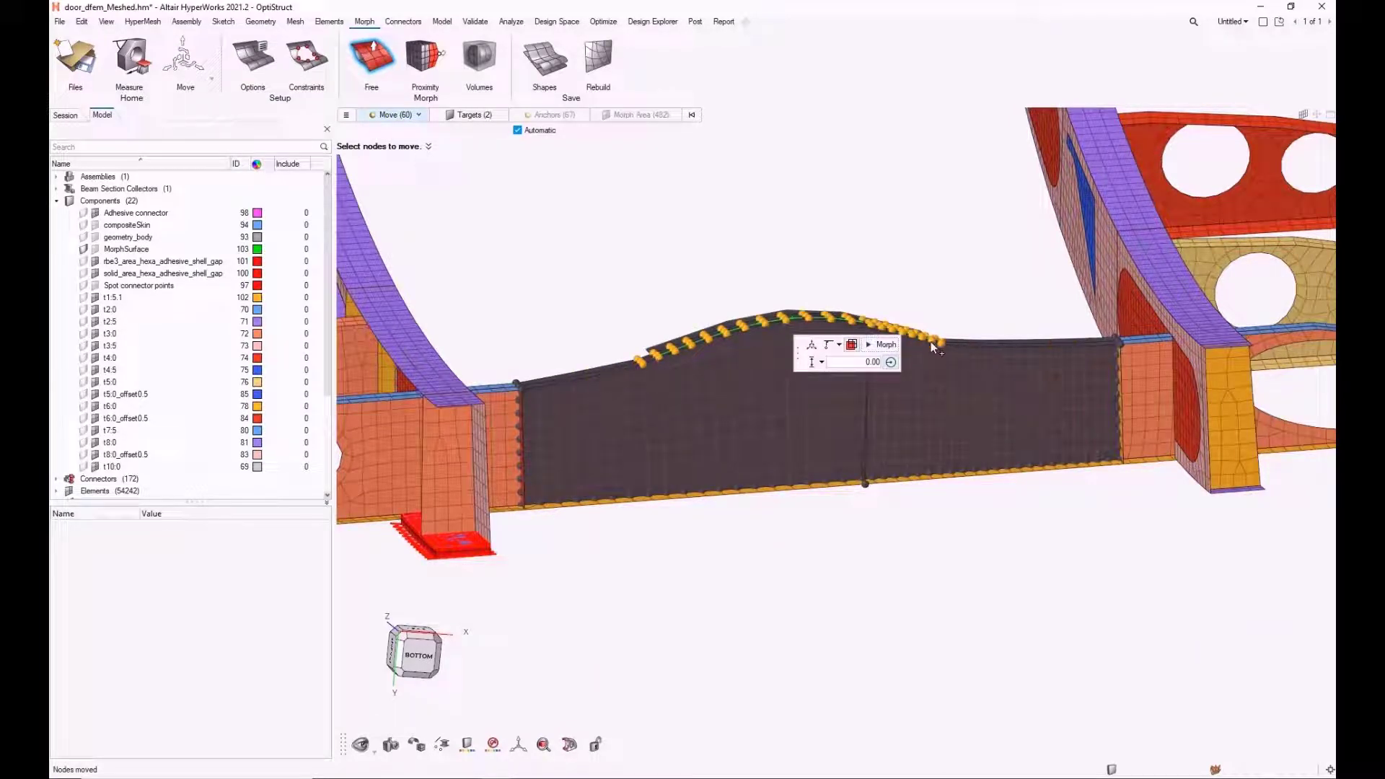
left_click(763, 246)
key("Escape")
right_click_drag(735, 248, 744, 249)
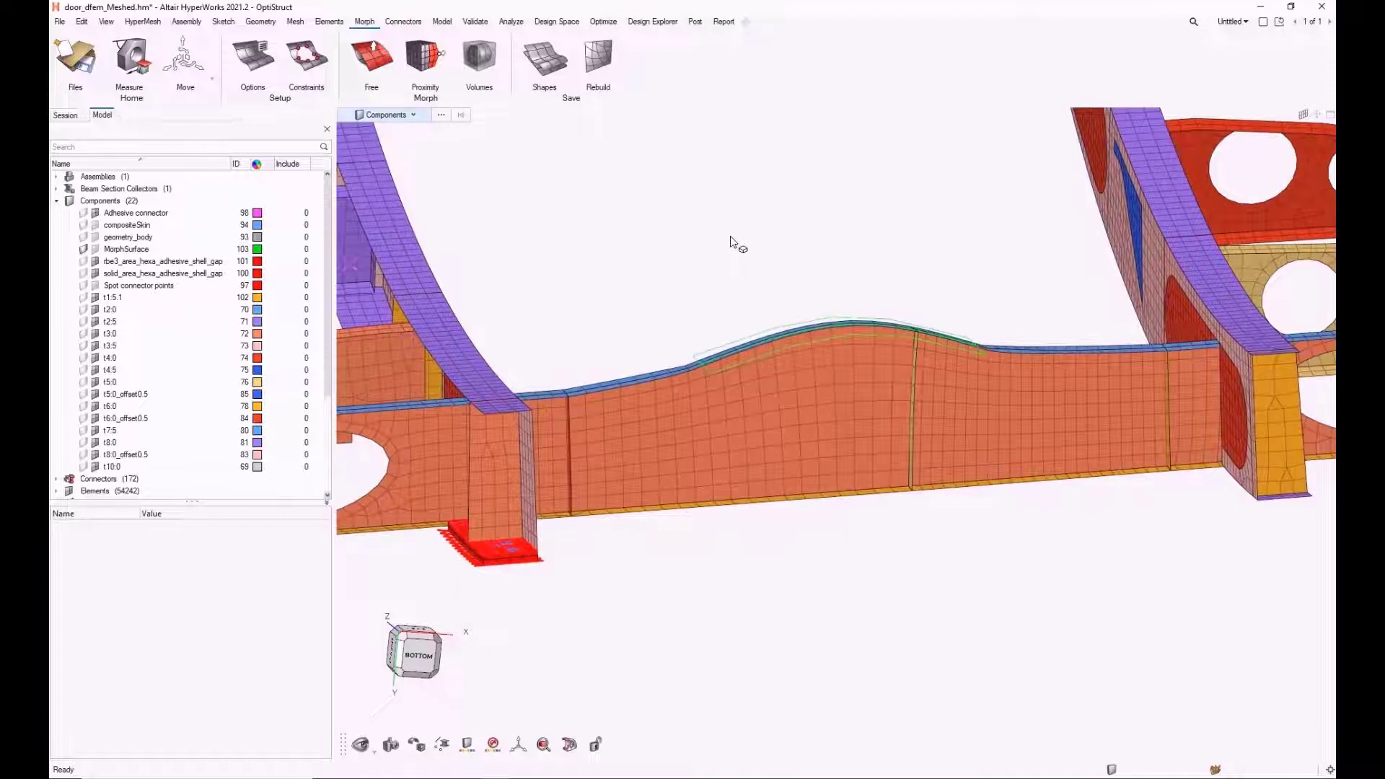
Start a 2D mesh rebuild and set its criteria to a target element size of 20 and a maximum size of 30.
left_click(300, 25)
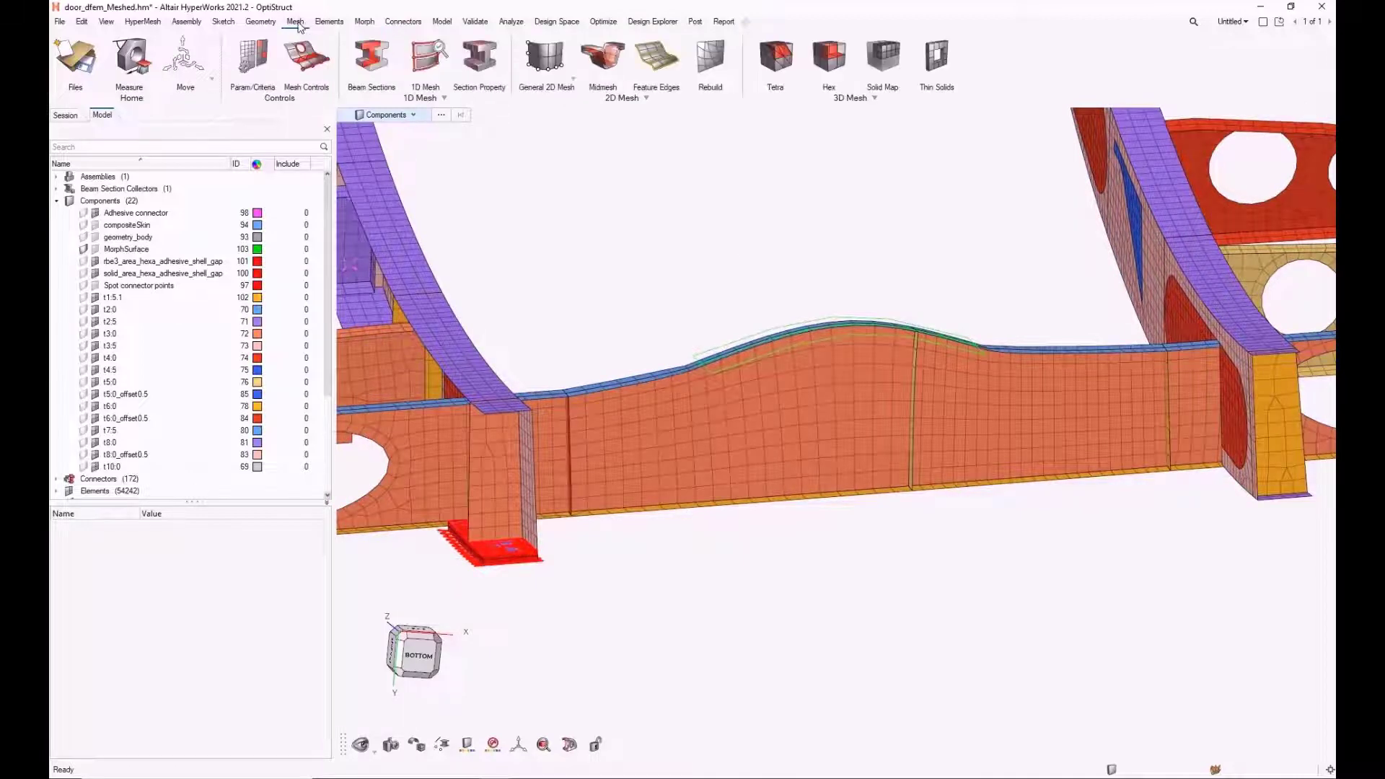
left_click(716, 67)
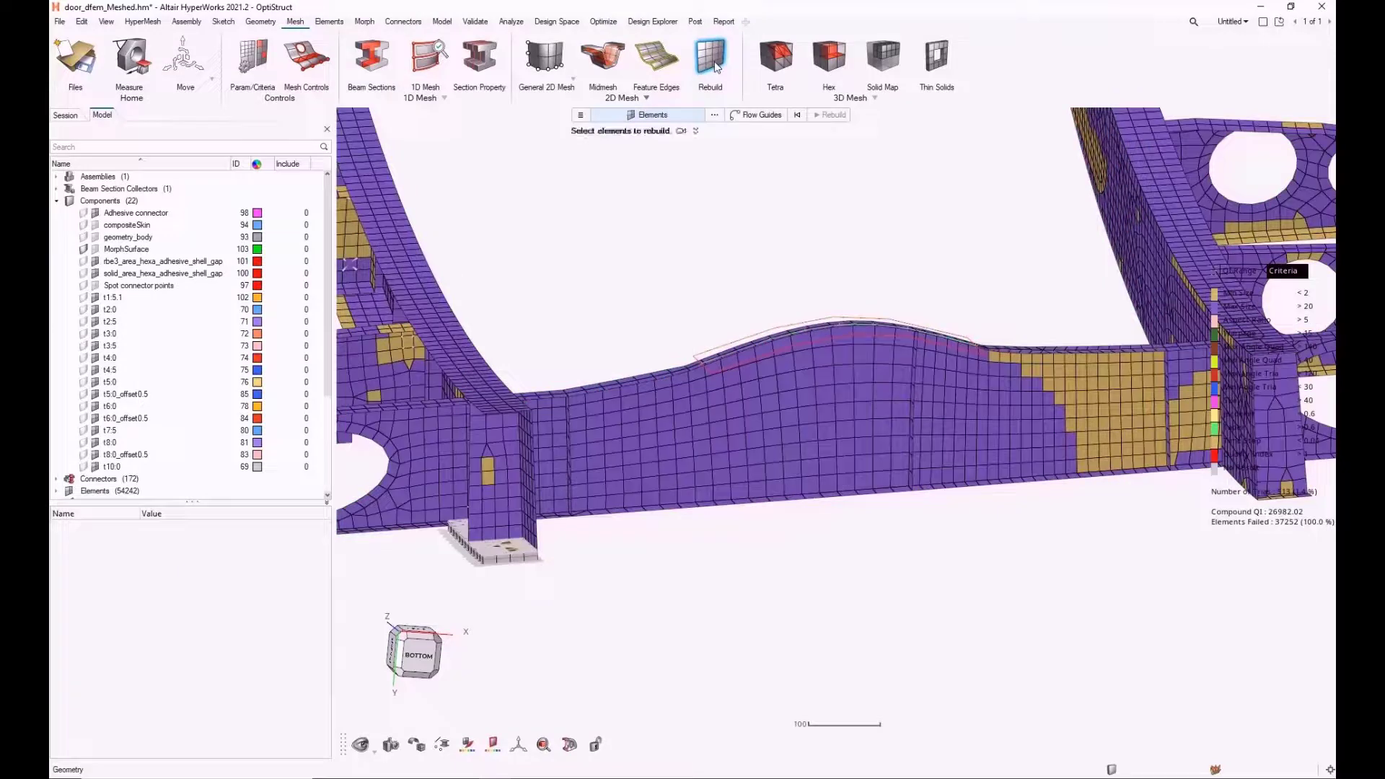
left_click(581, 118)
double_click(543, 156)
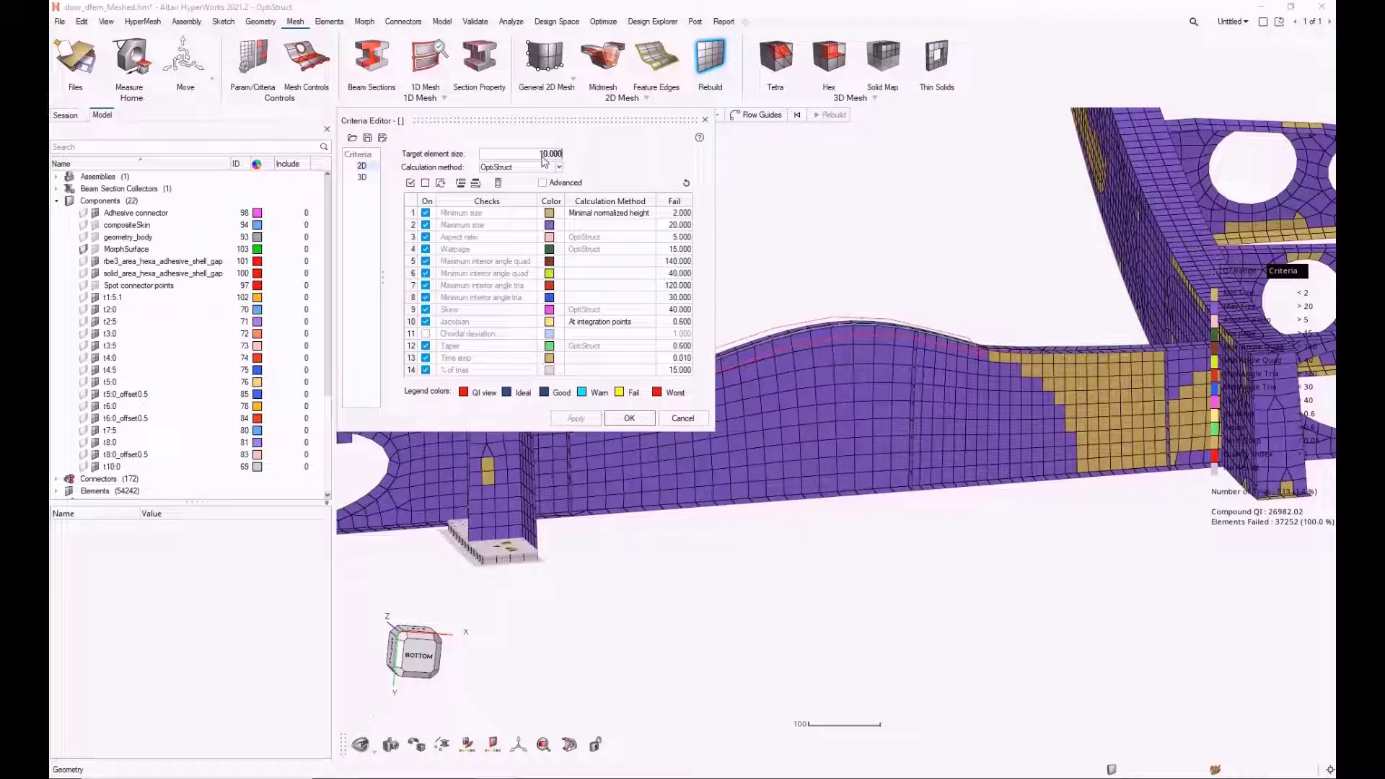
left_click(662, 227)
left_click(645, 422)
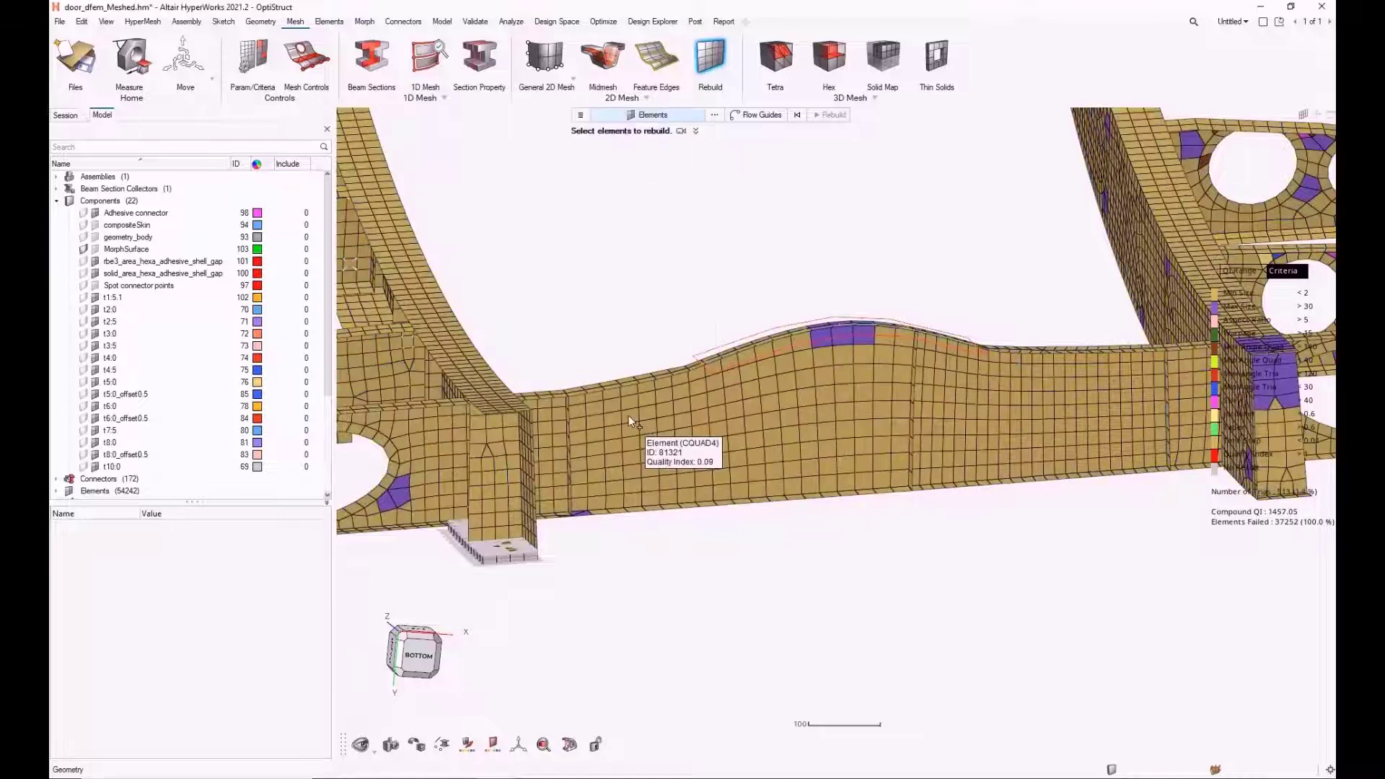
Rebuild the crossbeam web and flange elements around the raised section with an element size of 20.
middle_click_drag(808, 281, 801, 267)
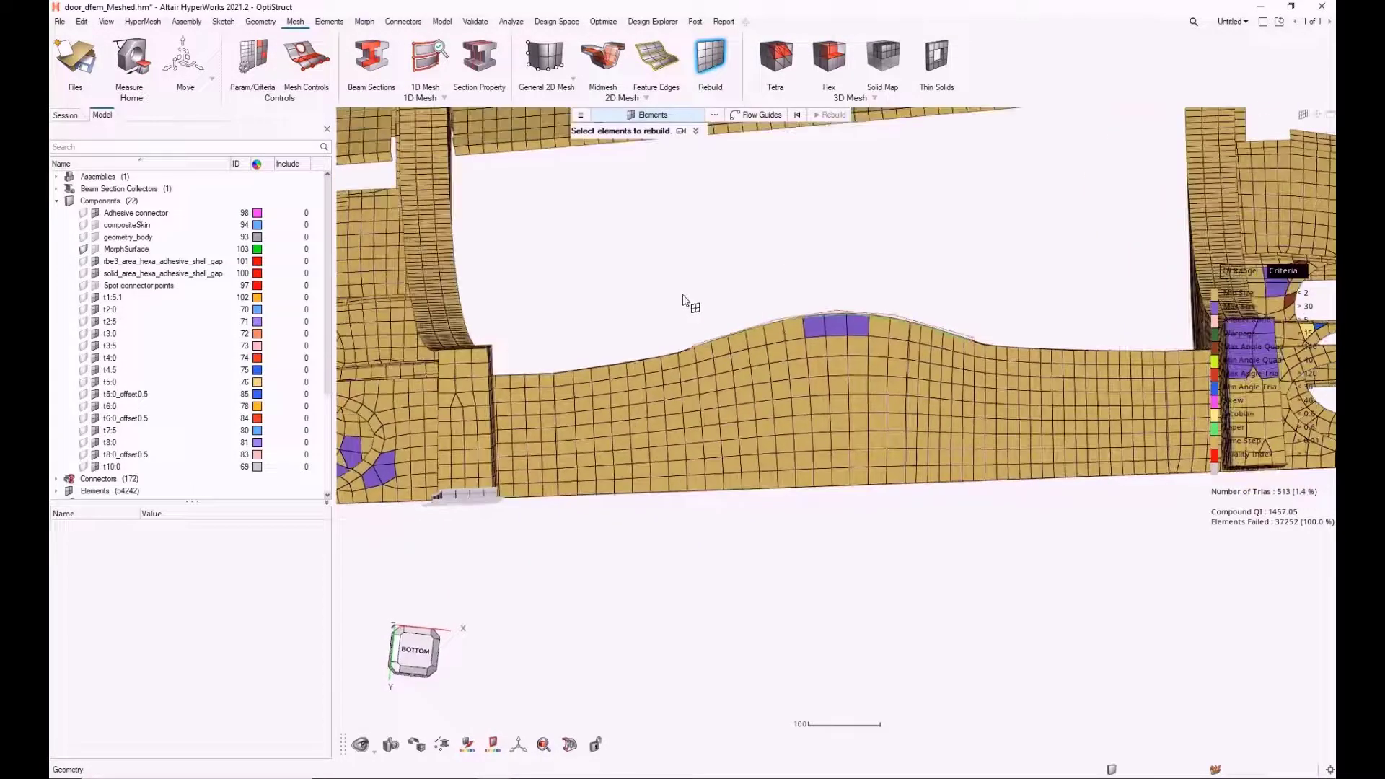
left_click_drag(667, 276, 1065, 546)
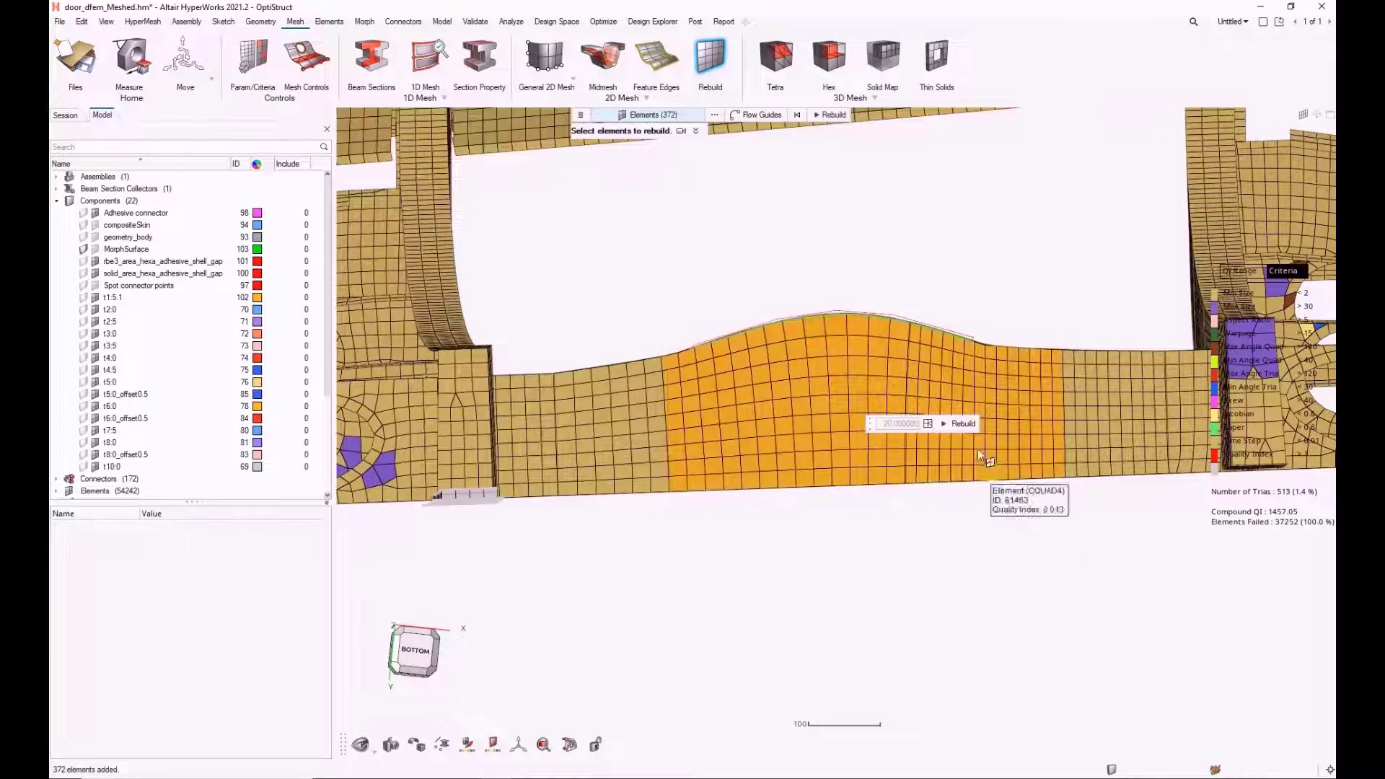
left_click(960, 425)
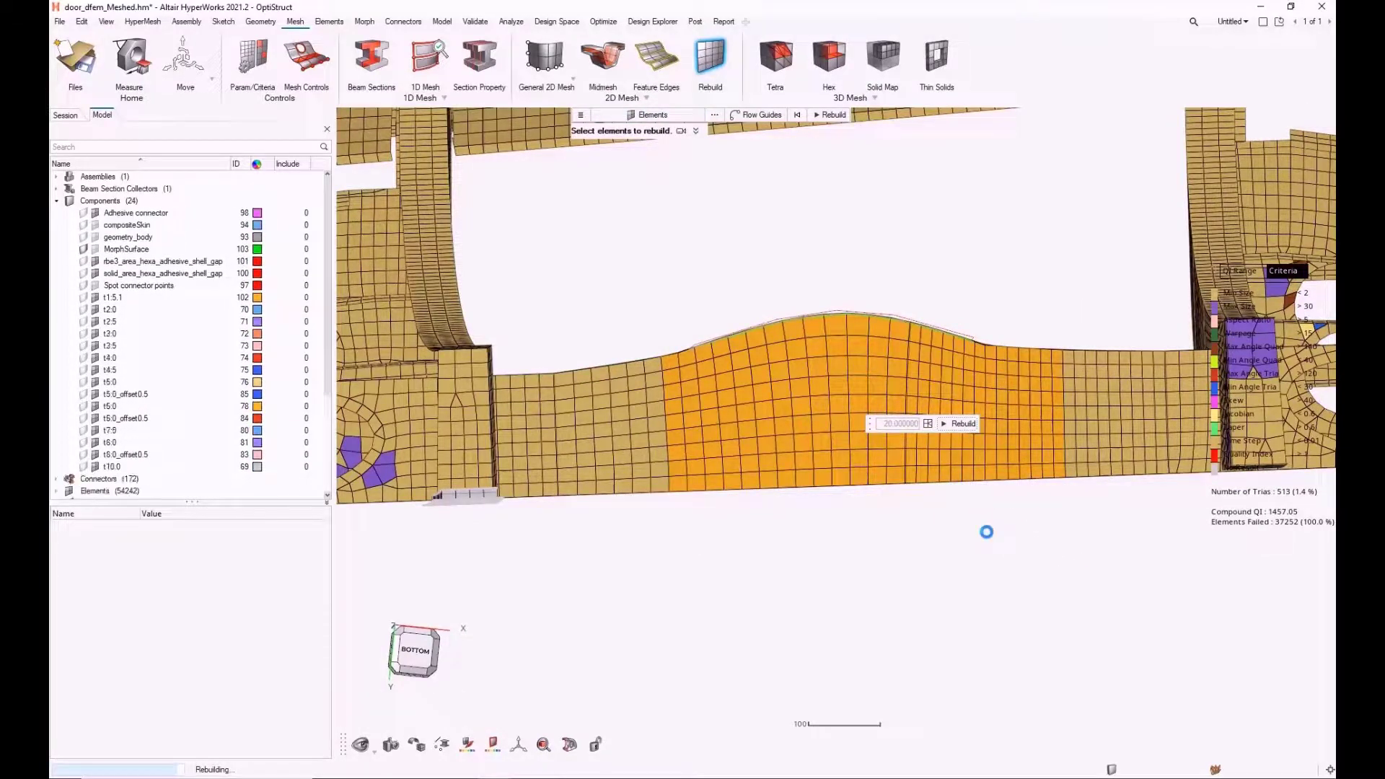
middle_click_drag(822, 383, 772, 432)
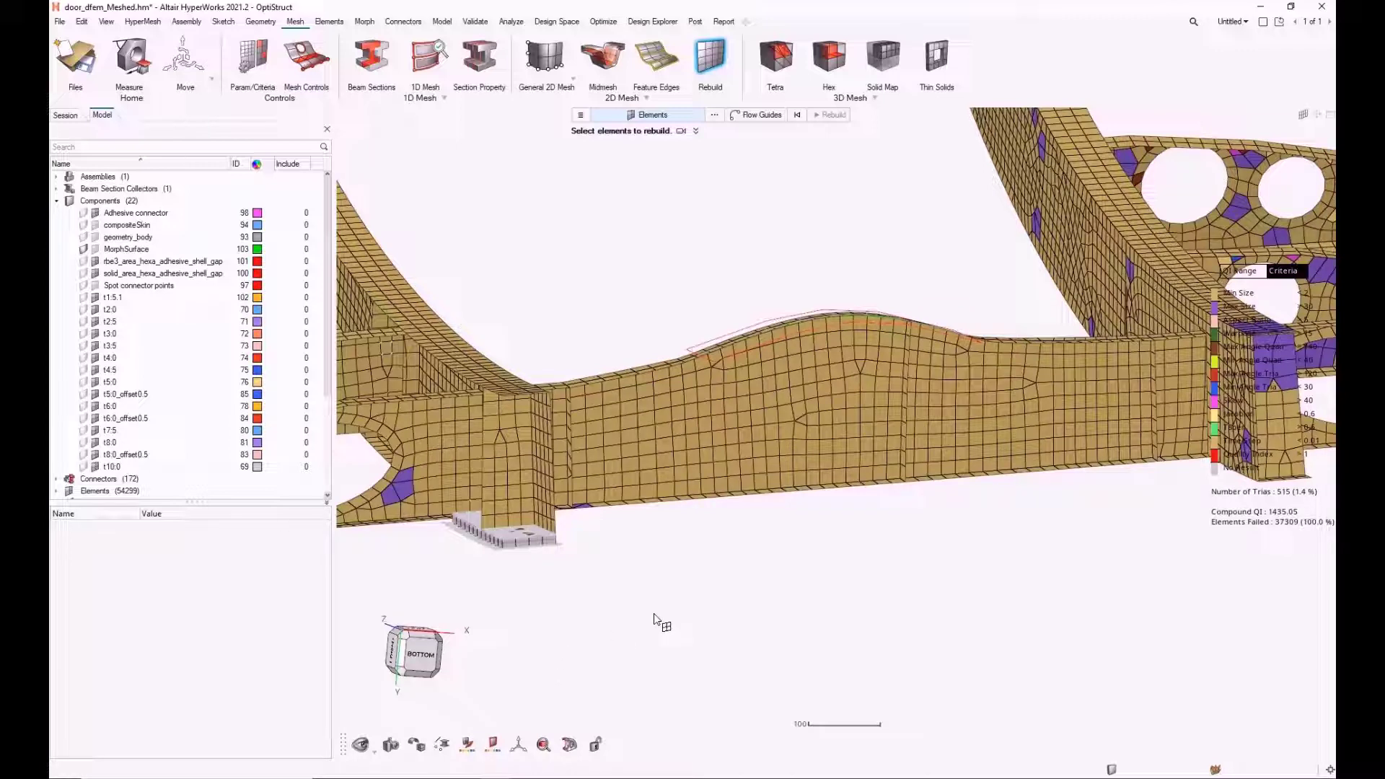
right_click_drag(909, 222, 665, 366)
key("Escape")
Start replicating elements and select the ring of elements around the middle hole of the yellow t5.0 rib.
scroll(789, 272, "down", 3)
scroll(948, 391, "up", 3)
middle_click_drag(945, 428, 842, 424)
mouse_move(1089, 513)
middle_mouse_down()
mouse_move(1083, 542)
mouse_move(1100, 498)
middle_mouse_up()
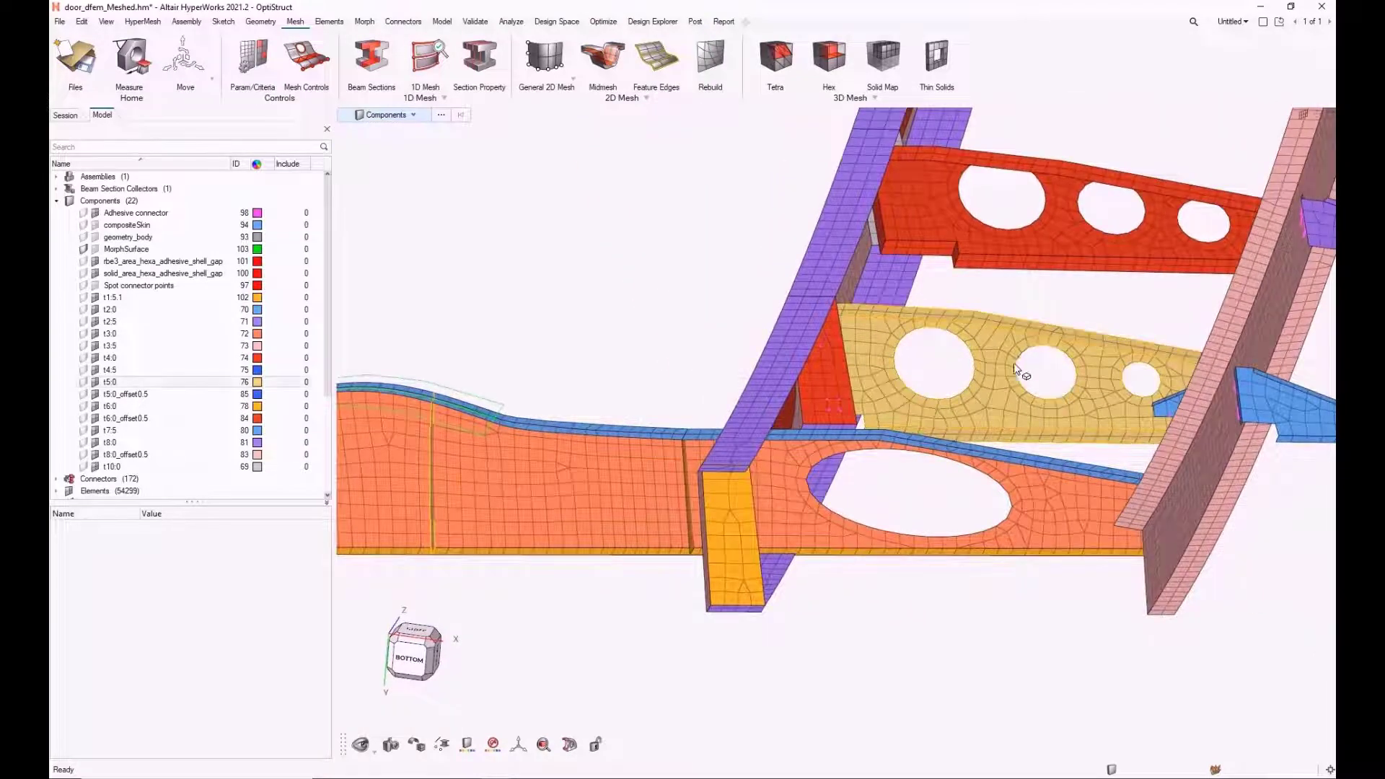
left_click(331, 22)
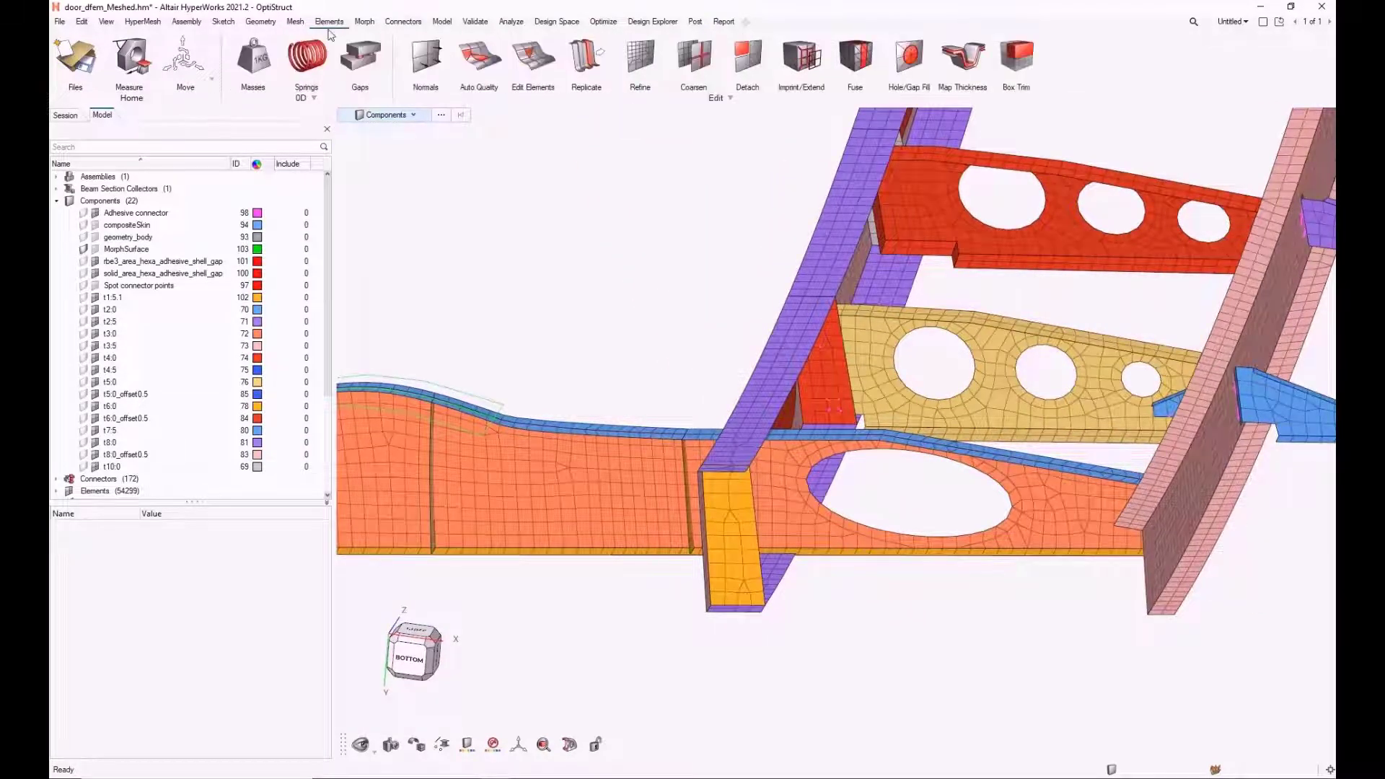
left_click(585, 61)
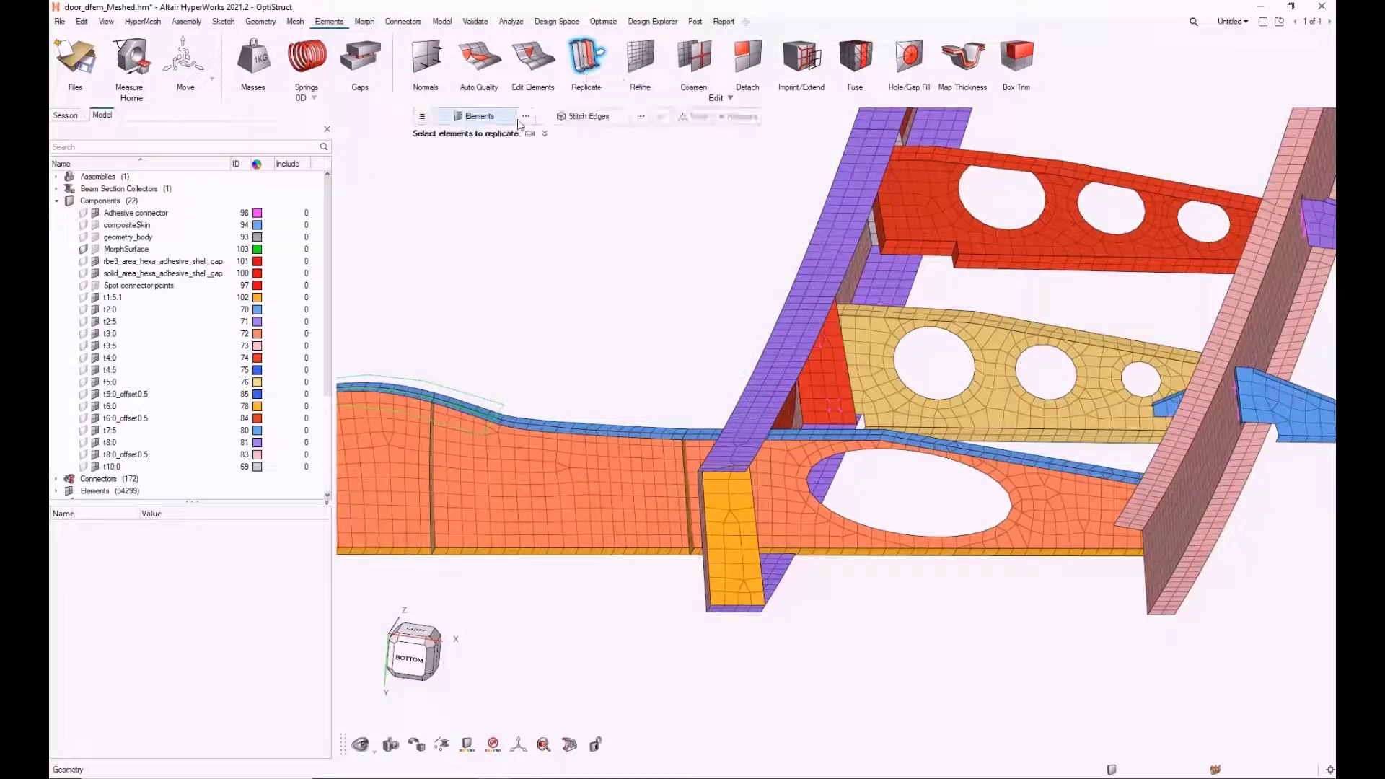
scroll(1022, 408, "up", 5)
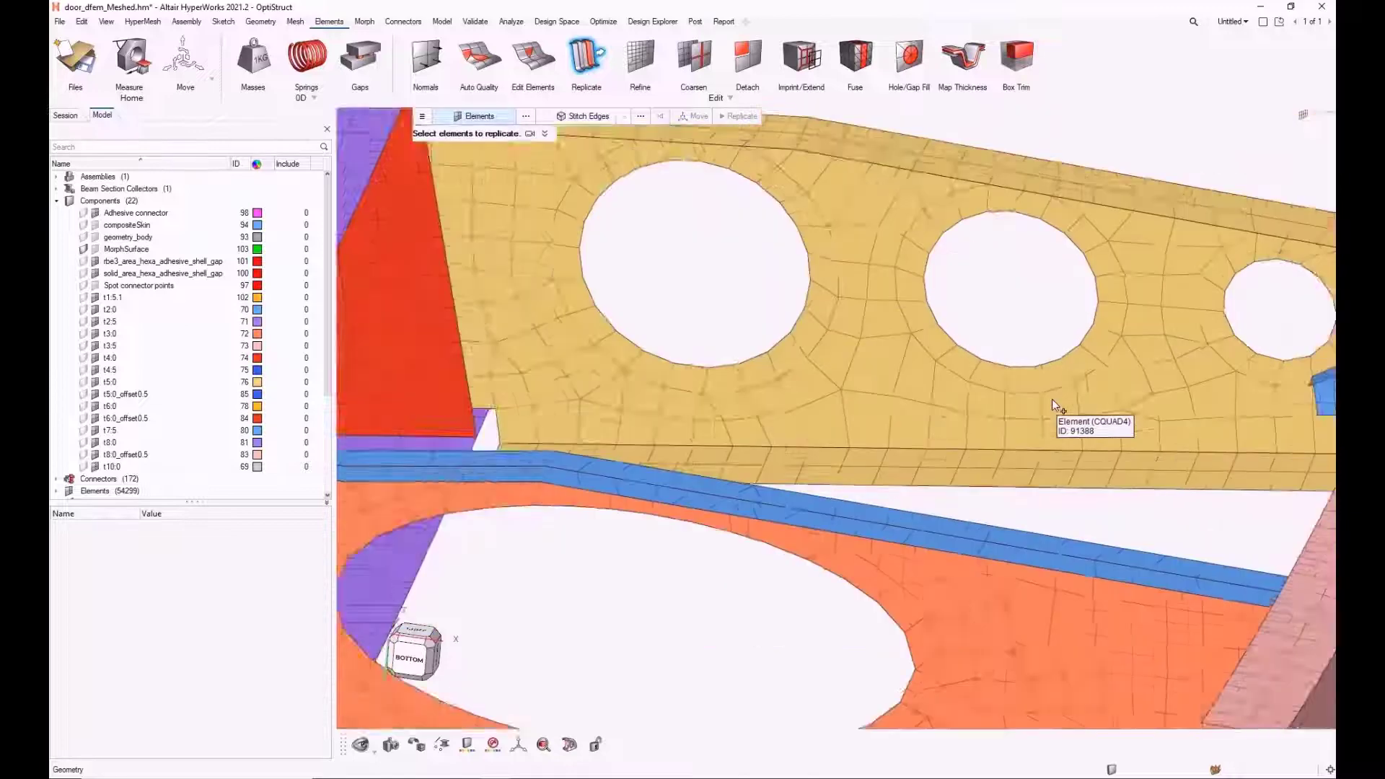
right_click_drag(995, 281, 951, 427)
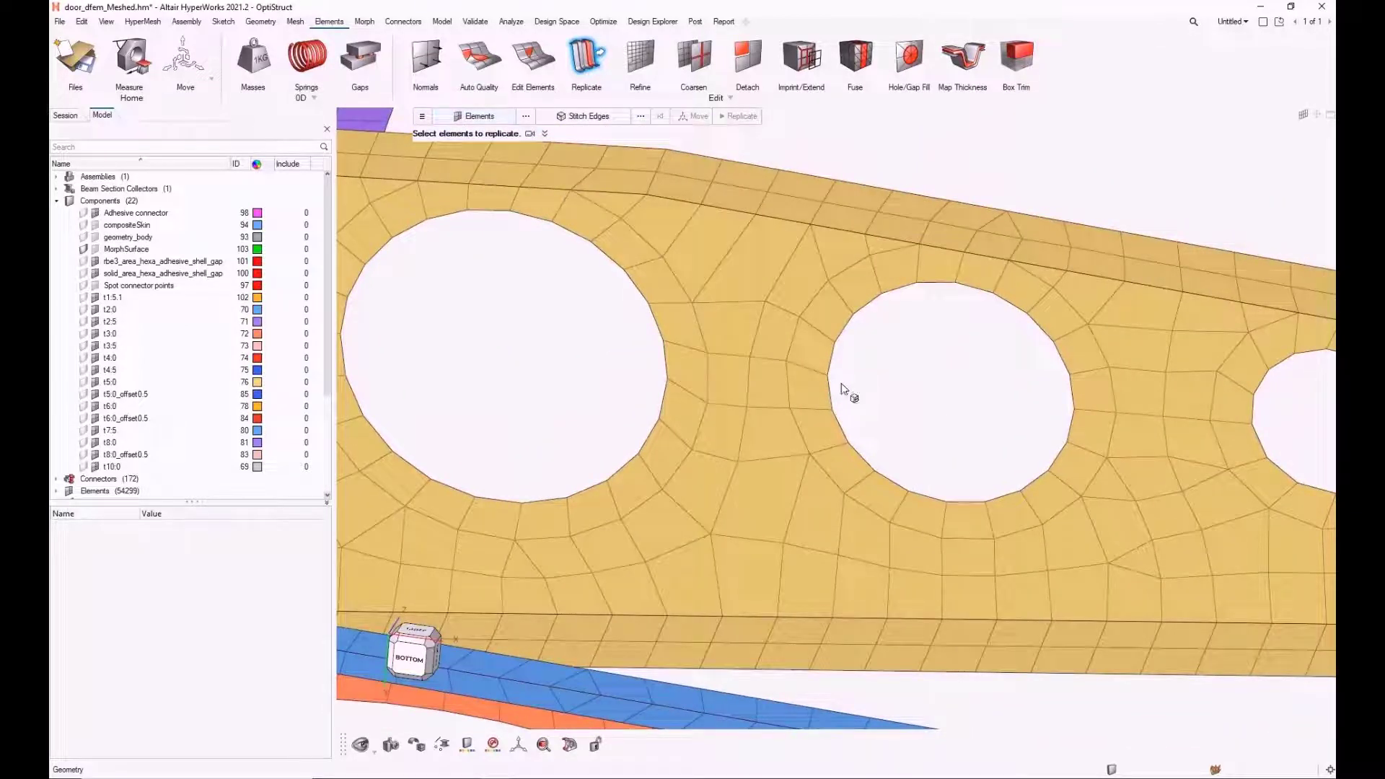
left_click(871, 457)
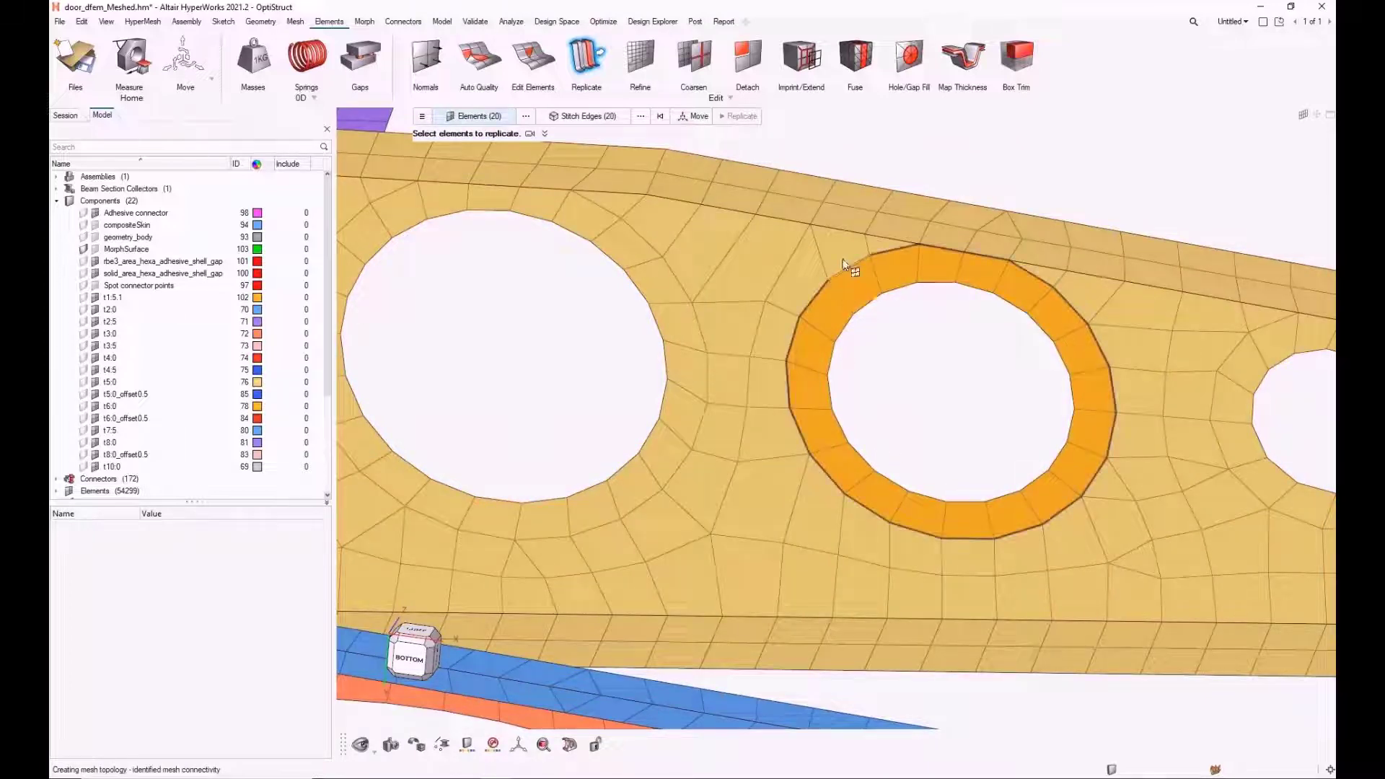
Centre the manipulator in the selected ring and move the ring copy onto the crossbeam web below the raised flange.
left_click(694, 121)
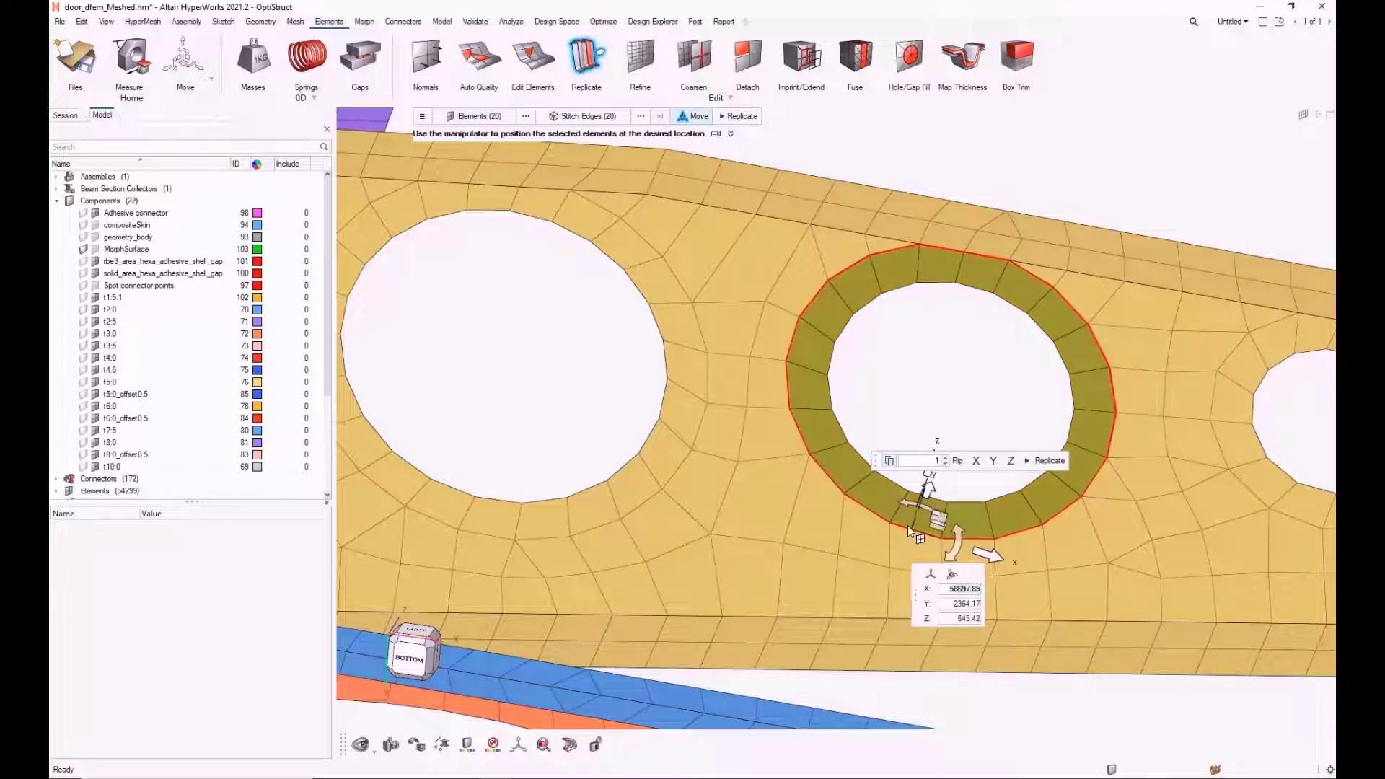
left_click_drag(936, 516, 909, 494)
scroll(943, 351, "down", 2)
scroll(944, 354, "down", 3)
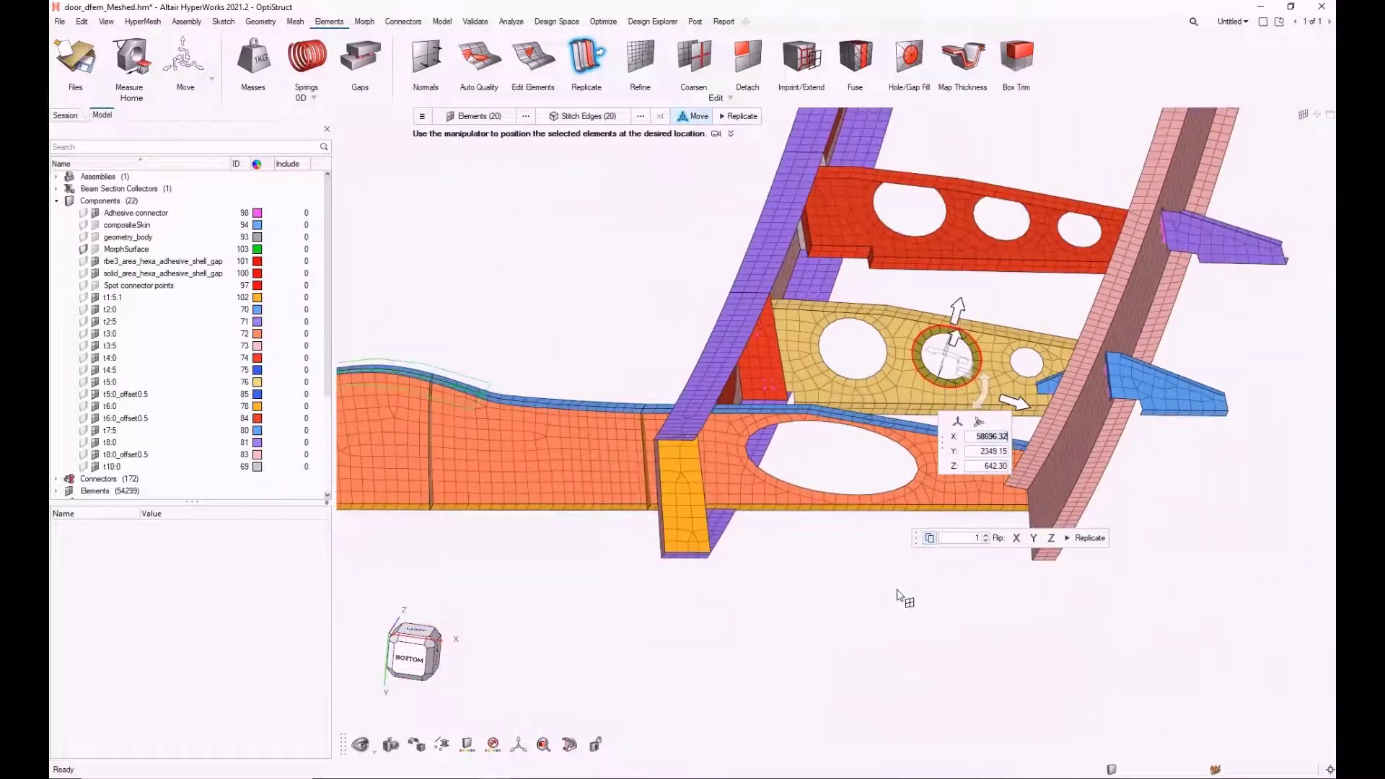
right_click_drag(900, 591, 864, 563)
middle_click_drag(864, 563, 899, 591)
left_click_drag(1032, 383, 417, 310)
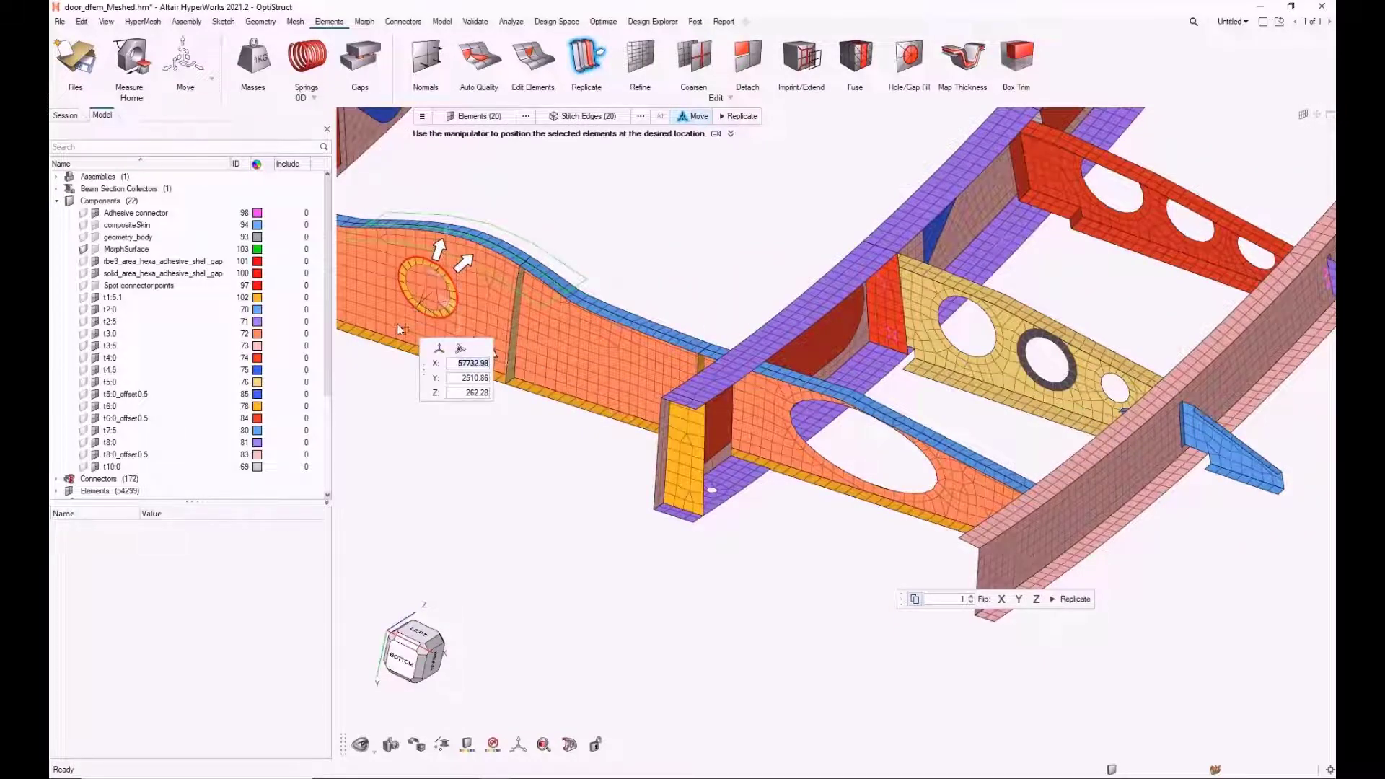
Align the ring copy with the web by rotating it -10.00 and -5.00 degrees and shifting it 0.23 along Y.
scroll(417, 310, "up", 5)
mouse_move(724, 413)
middle_mouse_down()
mouse_move(794, 447)
mouse_move(721, 407)
middle_mouse_up()
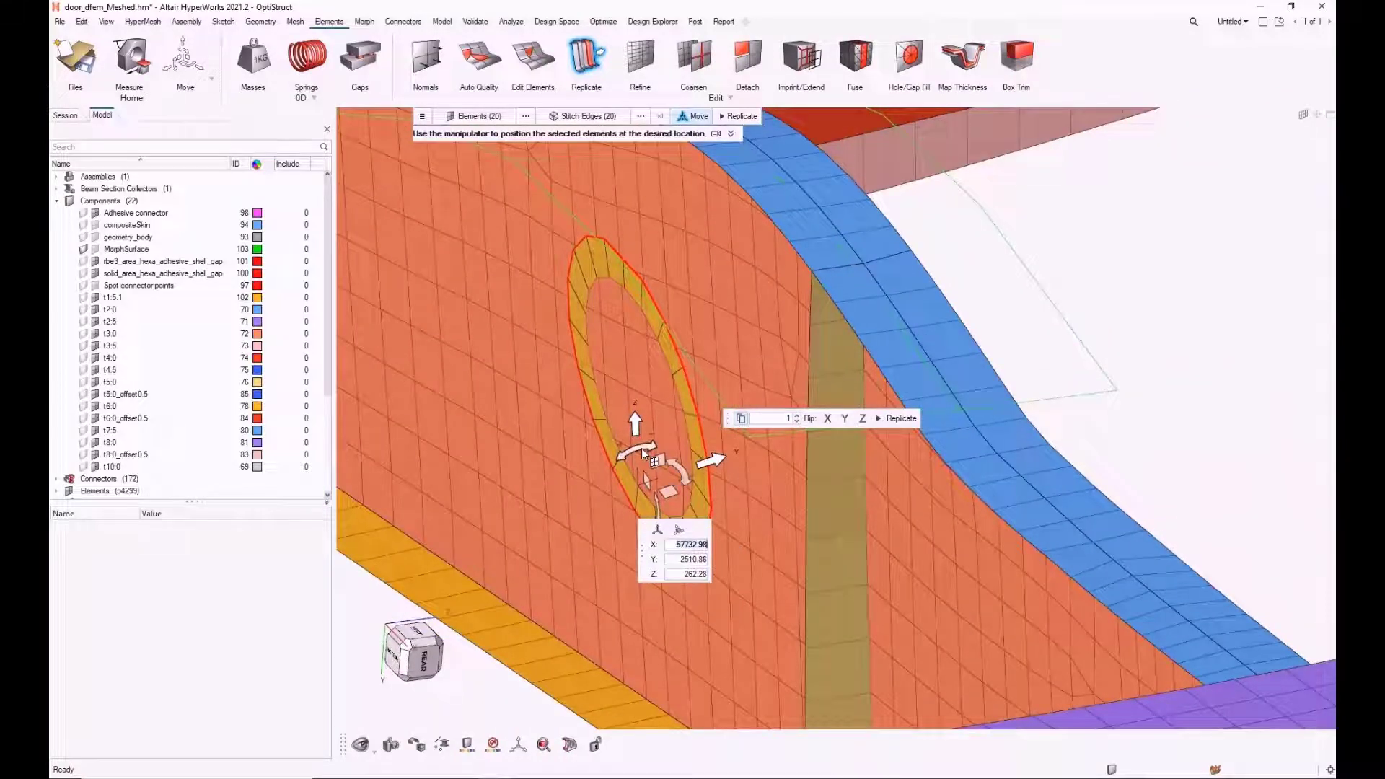
left_click_drag(644, 453, 640, 455)
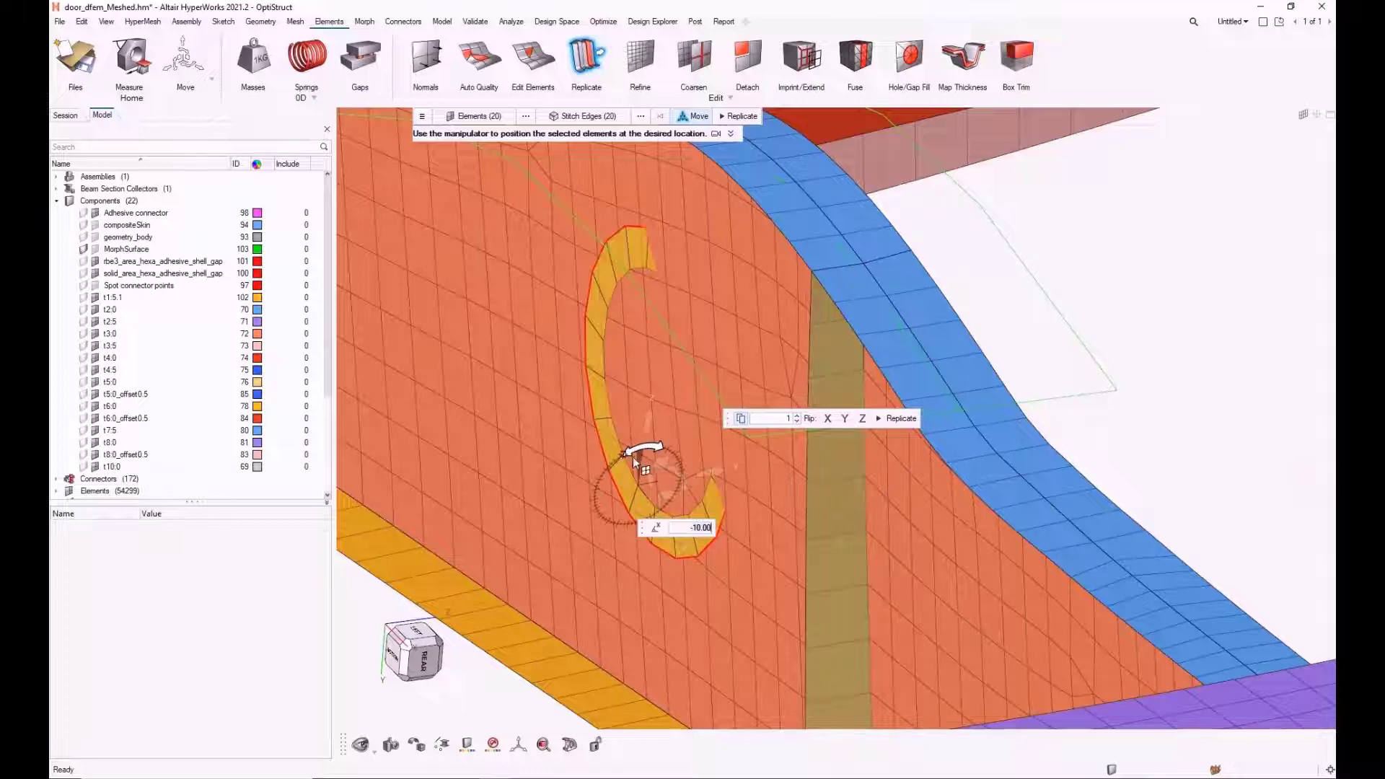
middle_click_drag(640, 454, 664, 495)
left_click_drag(653, 491, 676, 476)
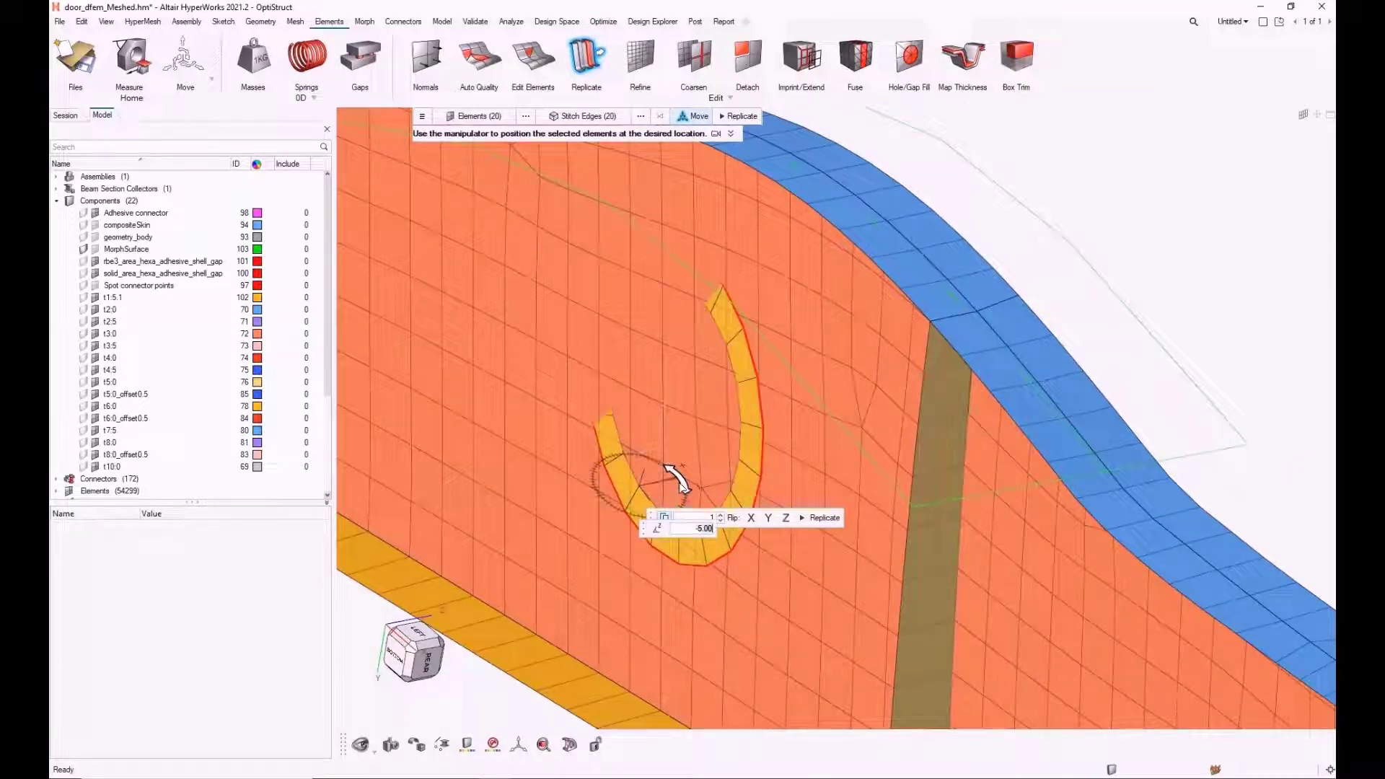
middle_click_drag(714, 436, 664, 509)
scroll(662, 516, "up", 2)
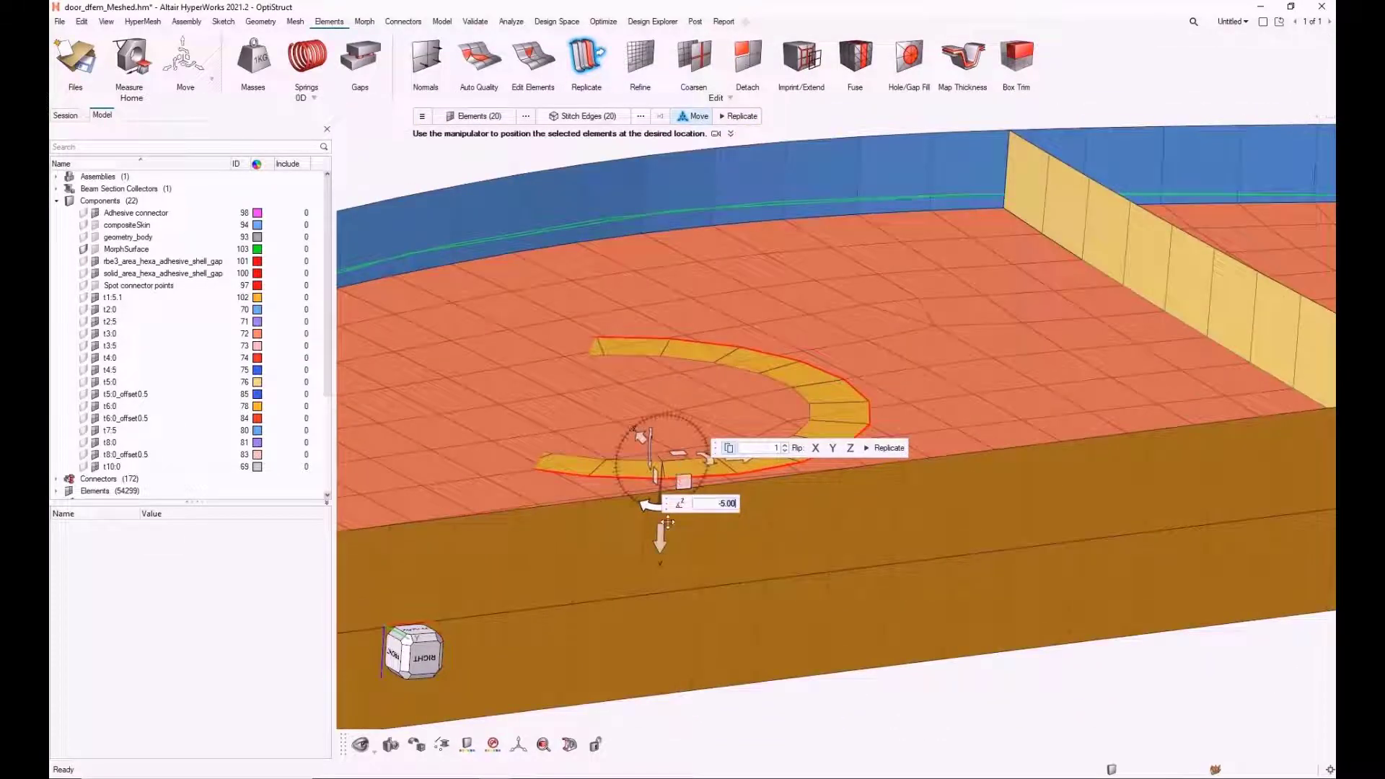
left_click_drag(660, 540, 658, 537)
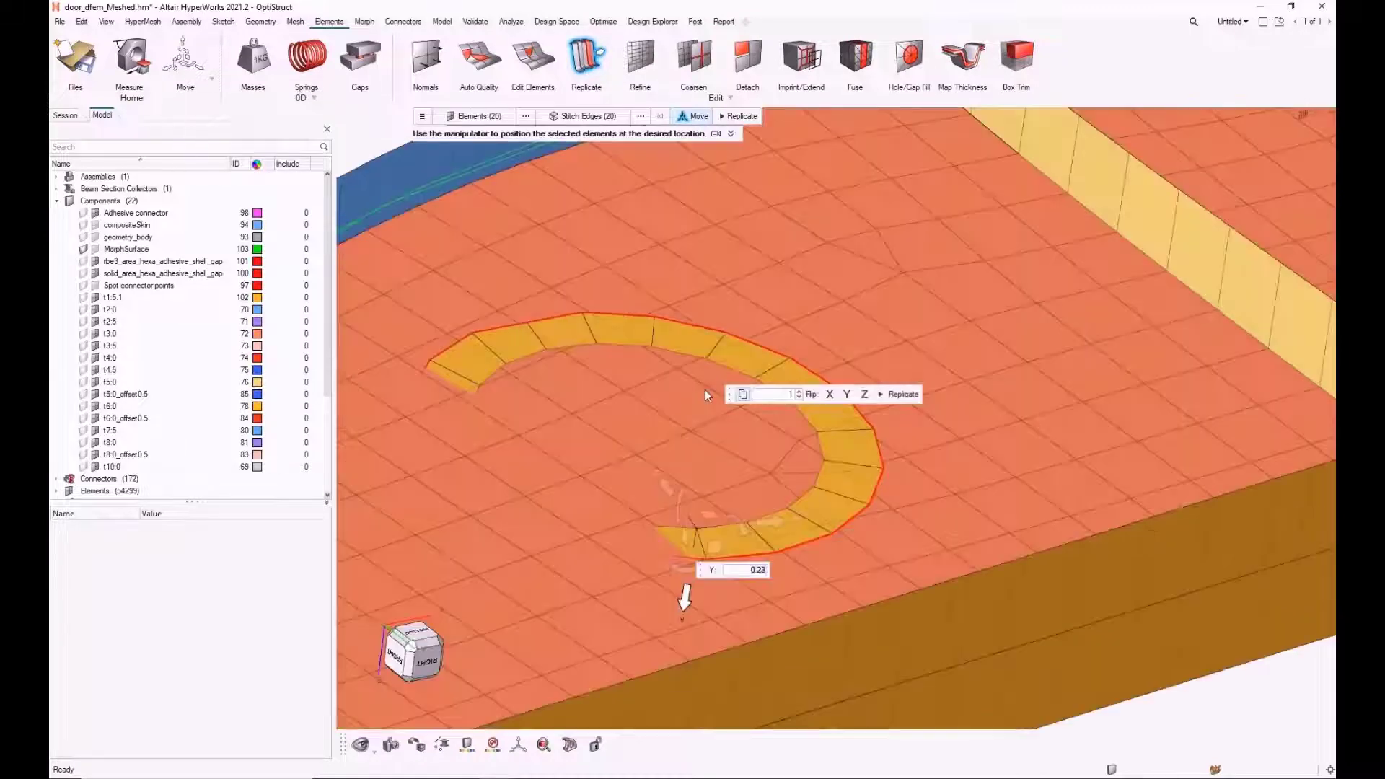
Replicate the positioned element ring once, stitching its hole into the crossbeam web mesh.
left_click(900, 397)
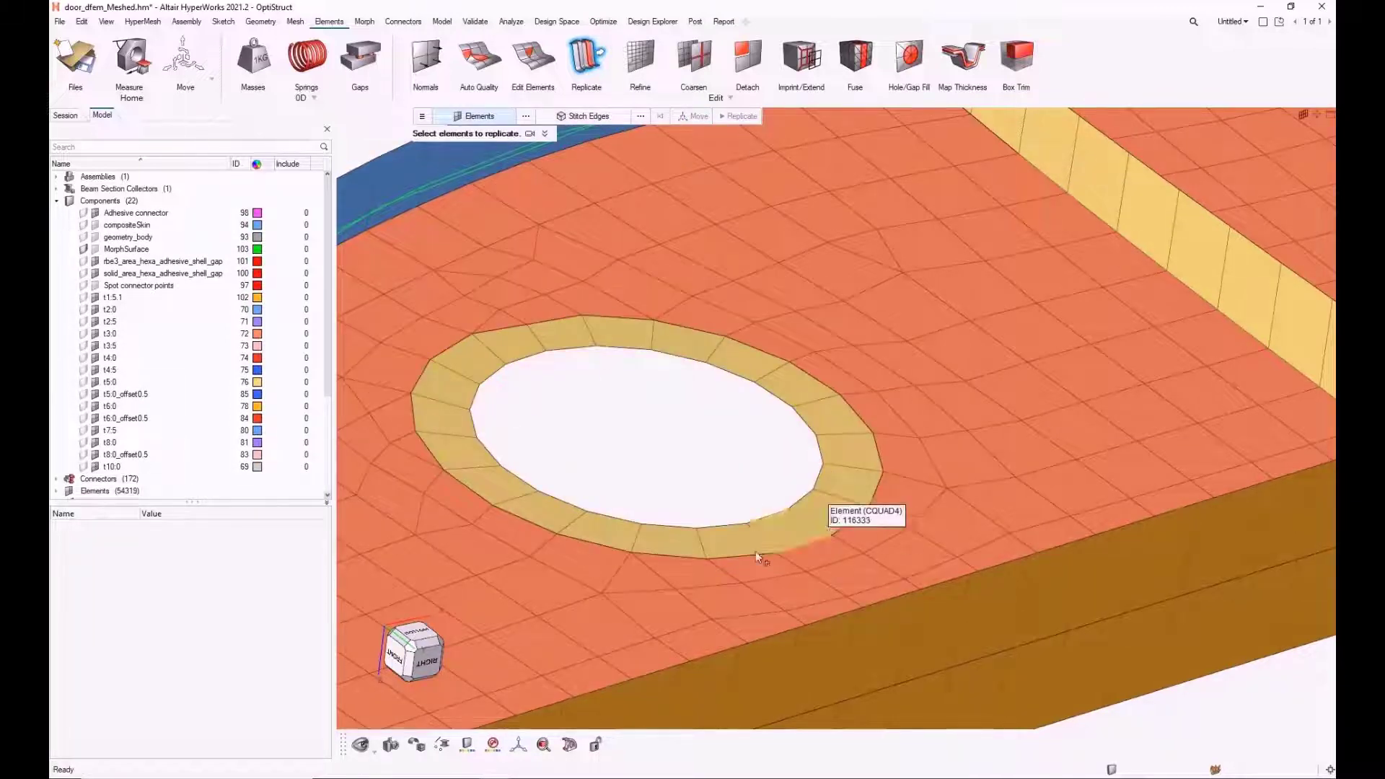
scroll(718, 388, "down", 5)
middle_click_drag(763, 360, 657, 460)
scroll(634, 409, "up", 2)
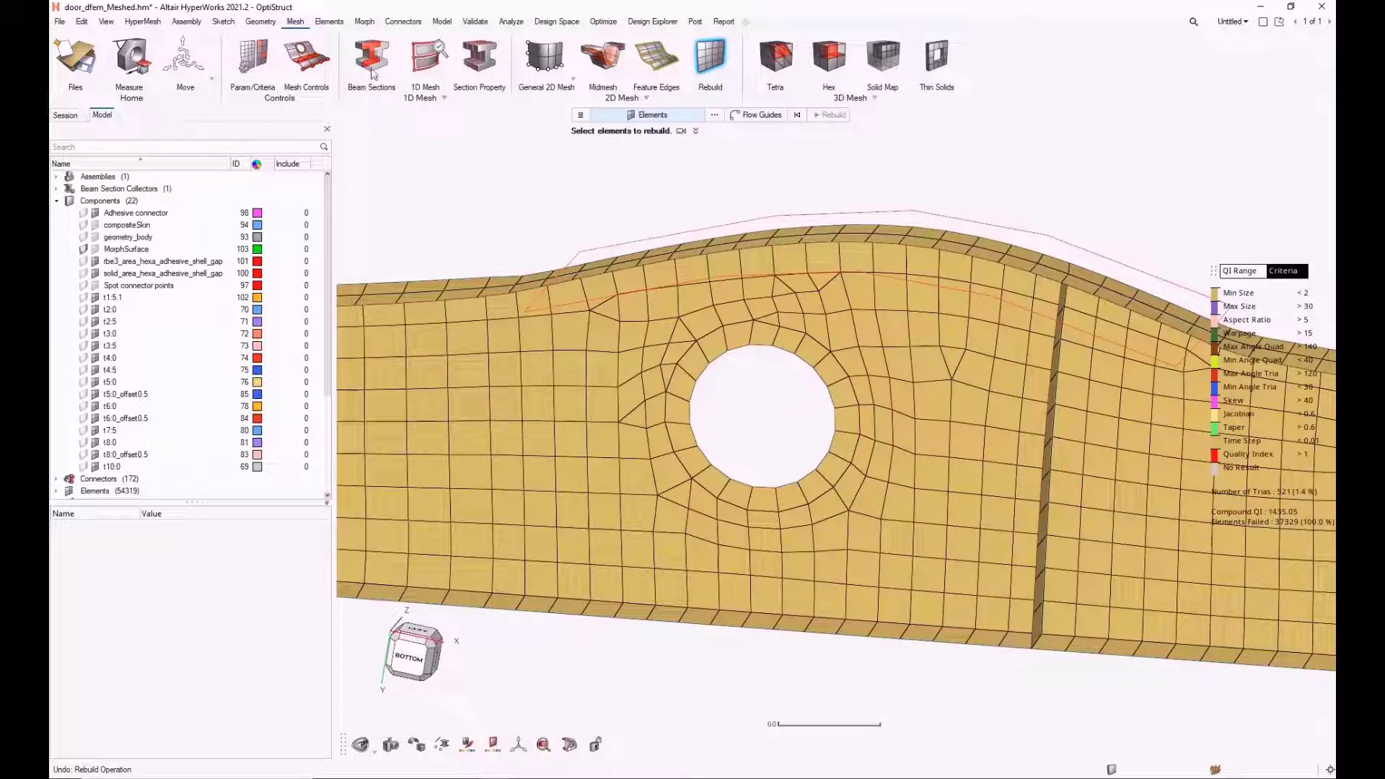
Edit the rebuild parameters so that circular 2D hole recognition covers radii below 45.0.
left_click(707, 62)
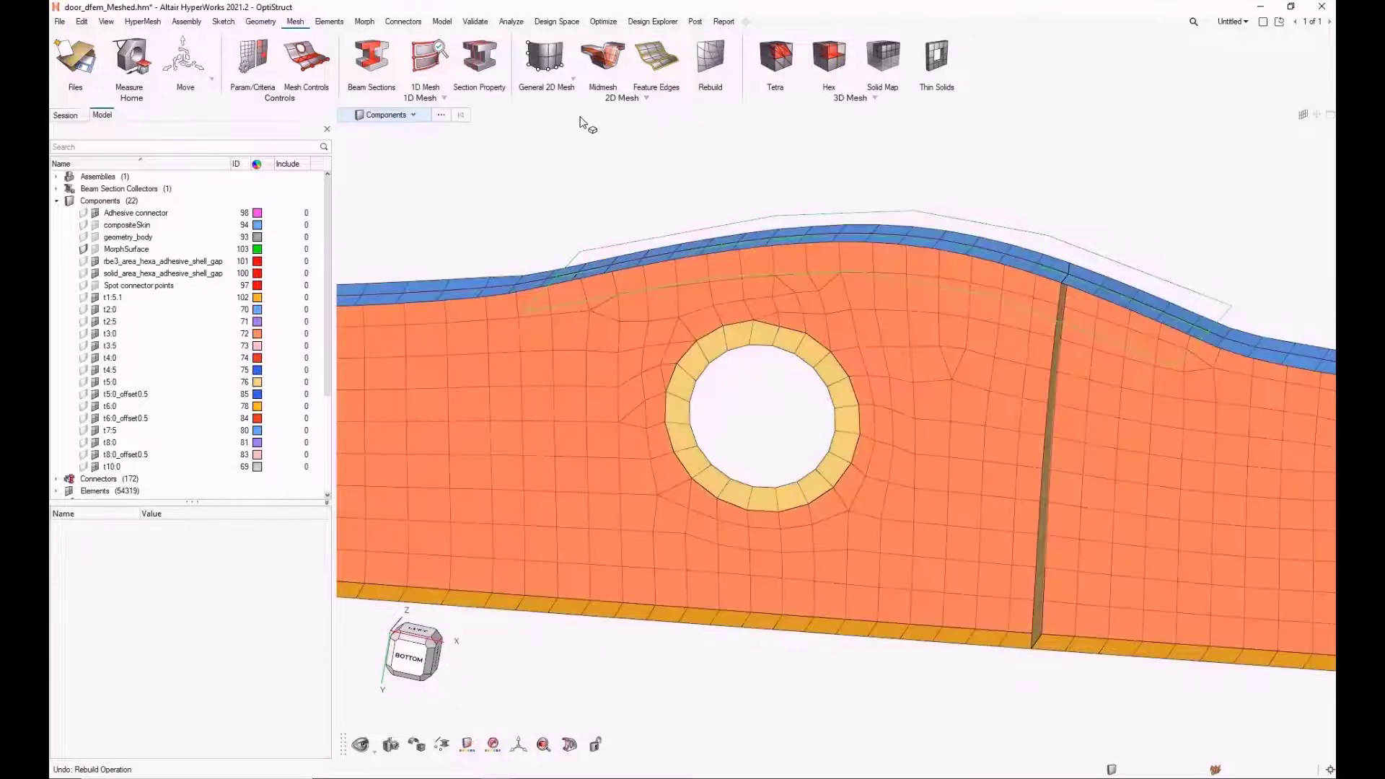
left_click(707, 60)
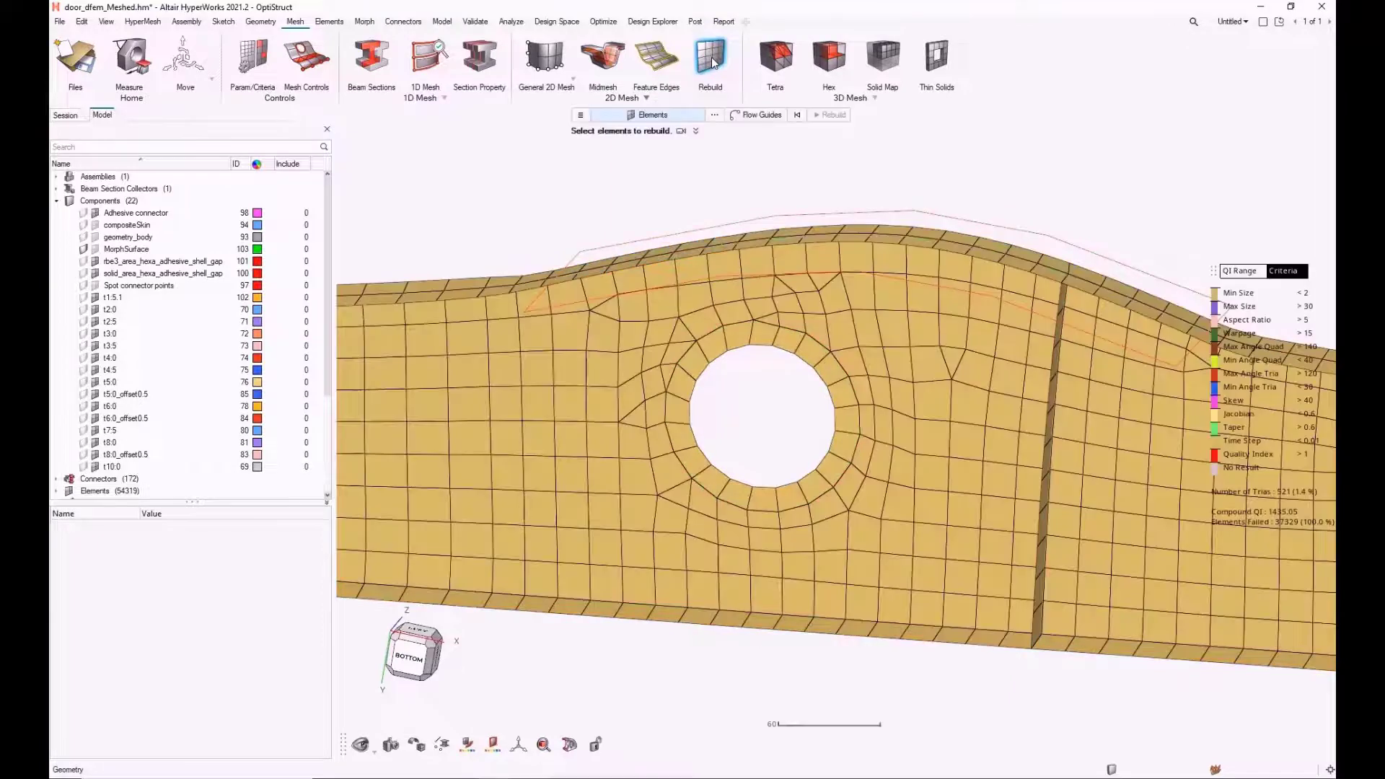
left_click(586, 116)
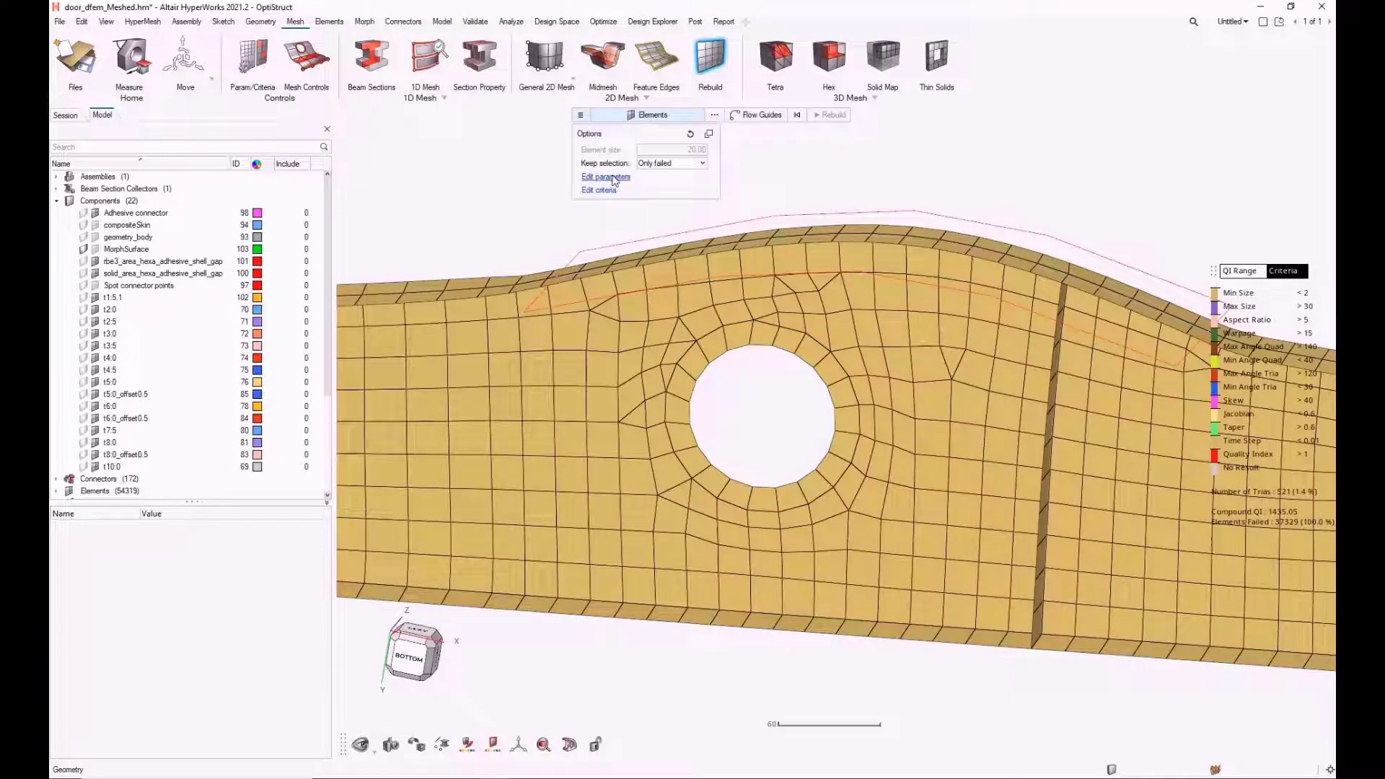
left_click(612, 179)
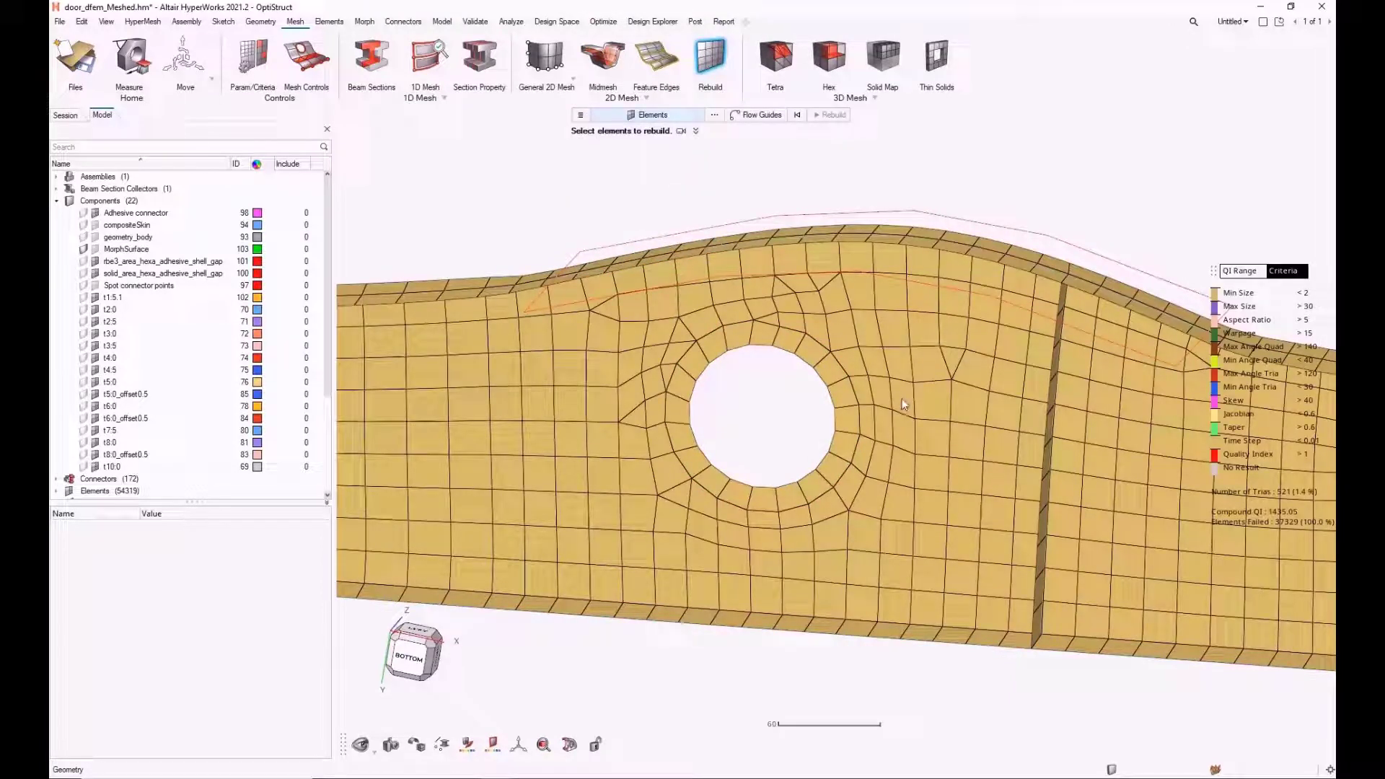
left_click(393, 268)
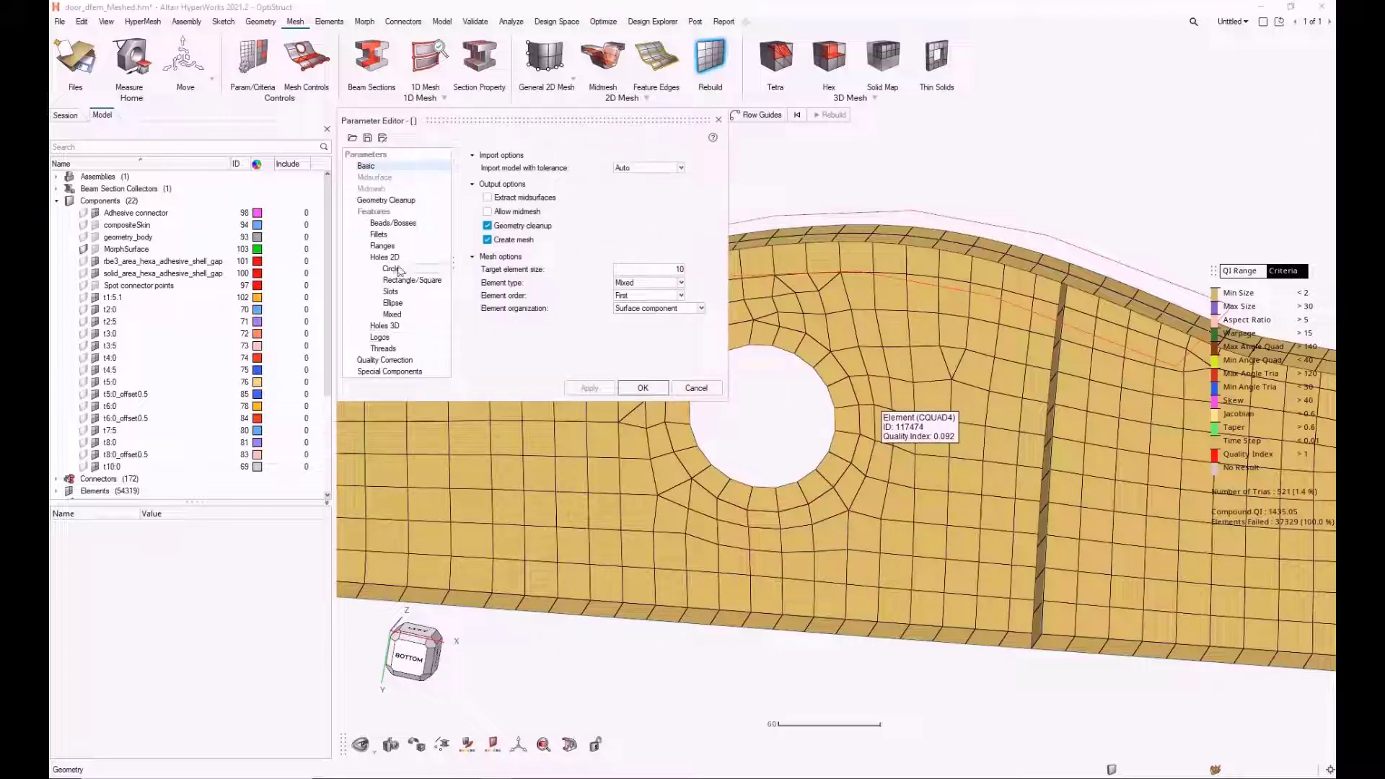
left_click(513, 180)
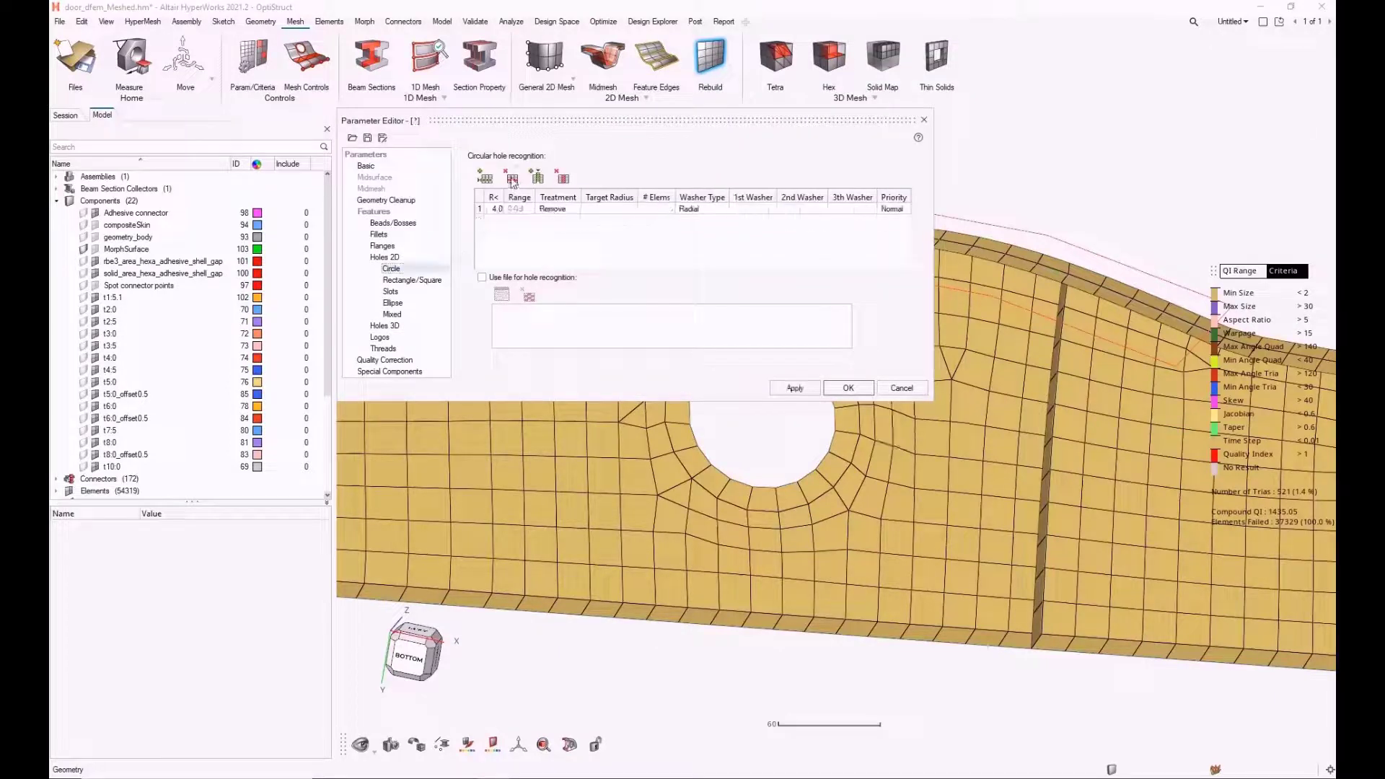
left_click(511, 180)
left_click(492, 178)
key("Return")
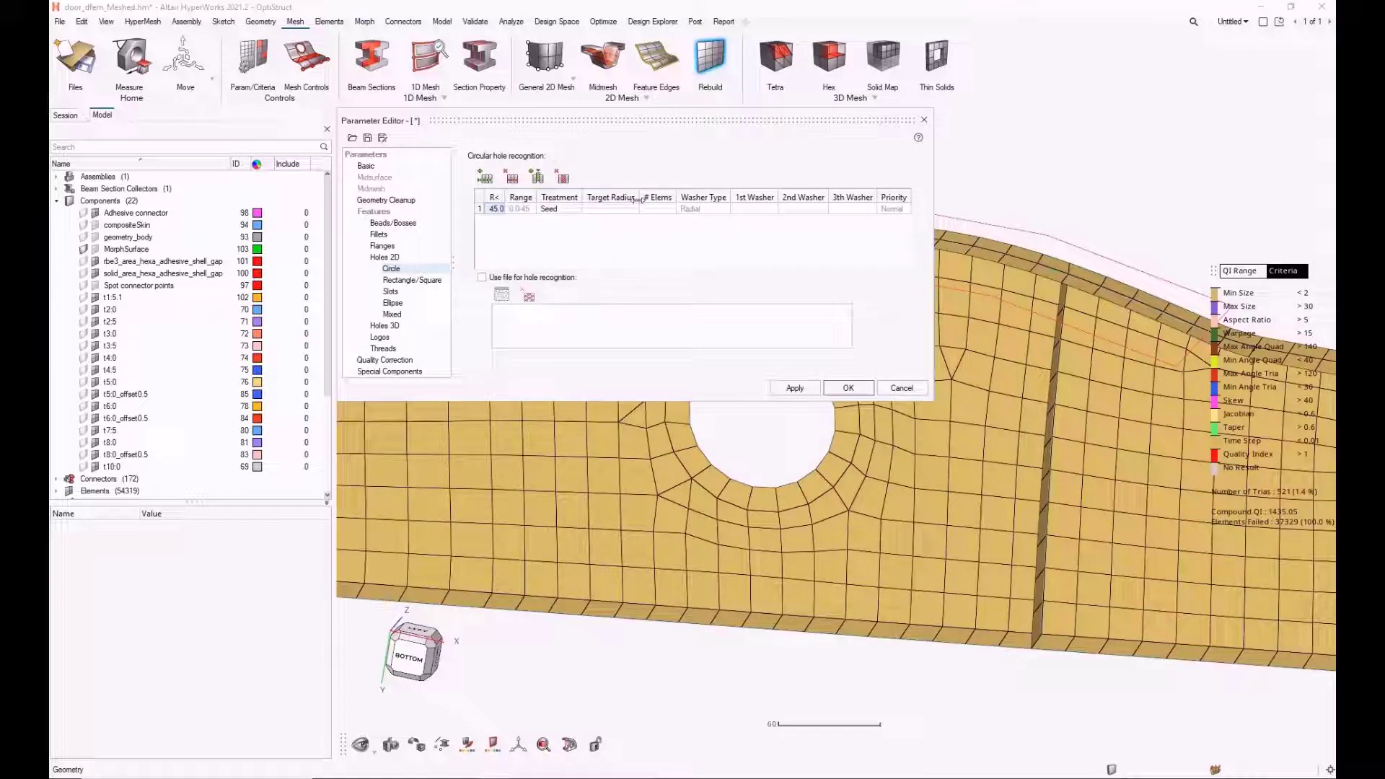
Set the circular hole rule to Auto even elements with the Washer treatment.
left_click(655, 209)
left_click(670, 208)
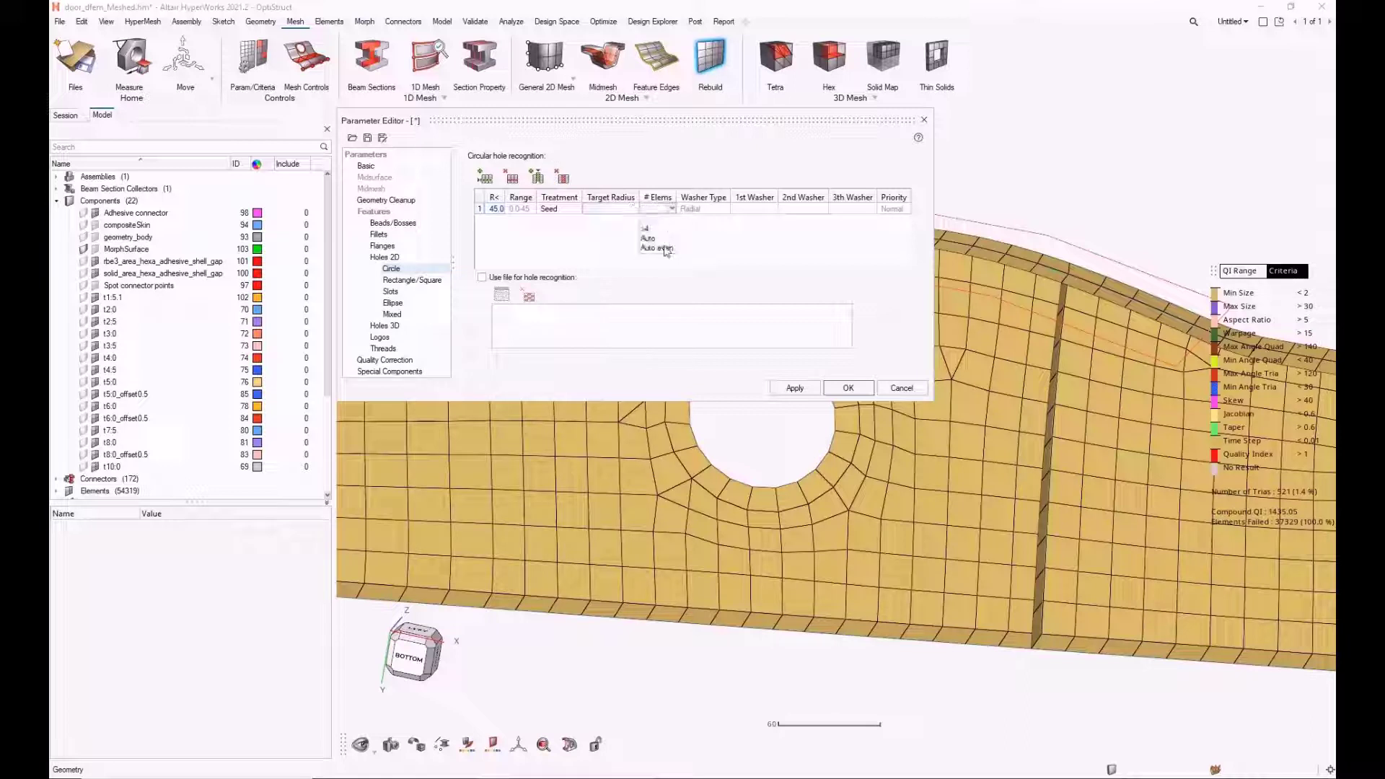
left_click(663, 249)
left_click(559, 208)
left_click(578, 208)
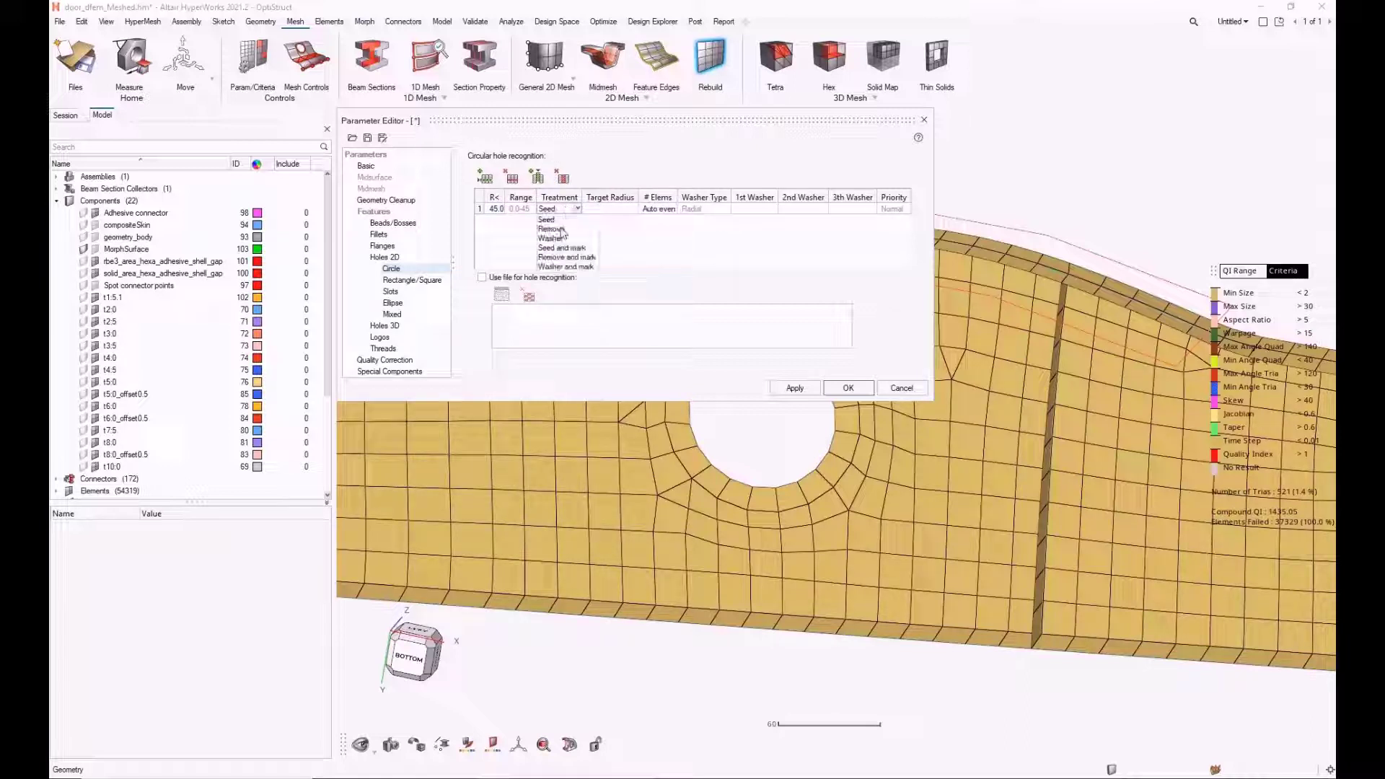
left_click(550, 238)
Set the first and second washers of the circular hole rule to Auto and accept the parameters.
left_click(751, 209)
left_click(751, 209)
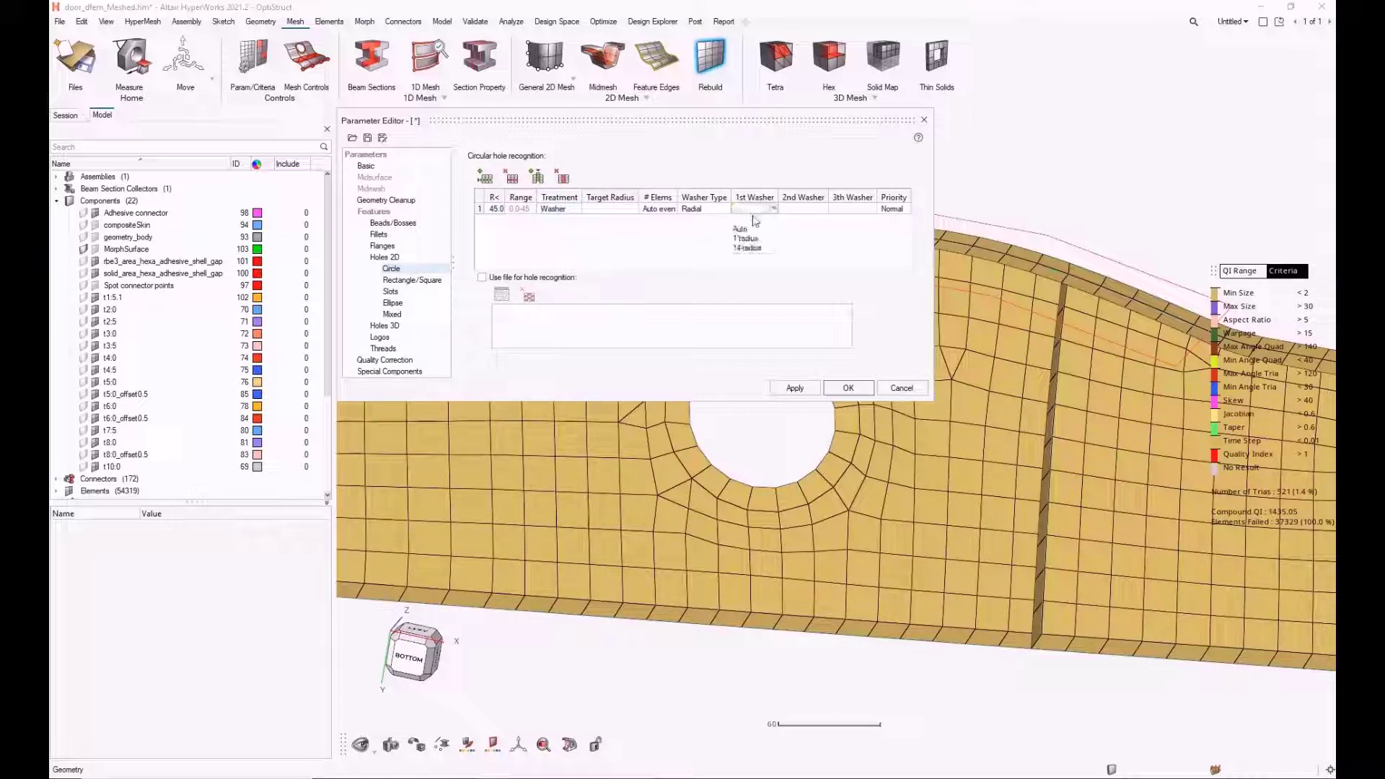
left_click(744, 229)
left_click(797, 208)
left_click(797, 211)
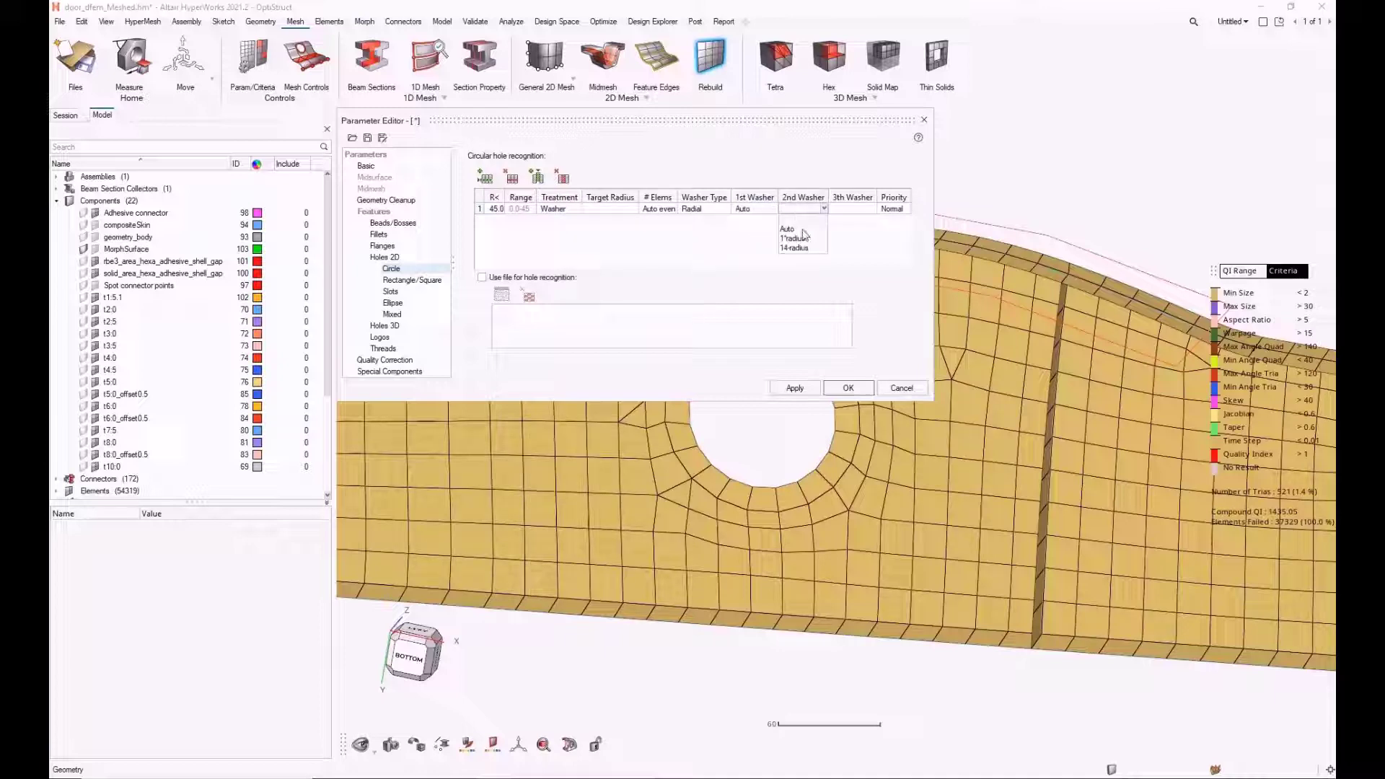
left_click(799, 229)
left_click(843, 388)
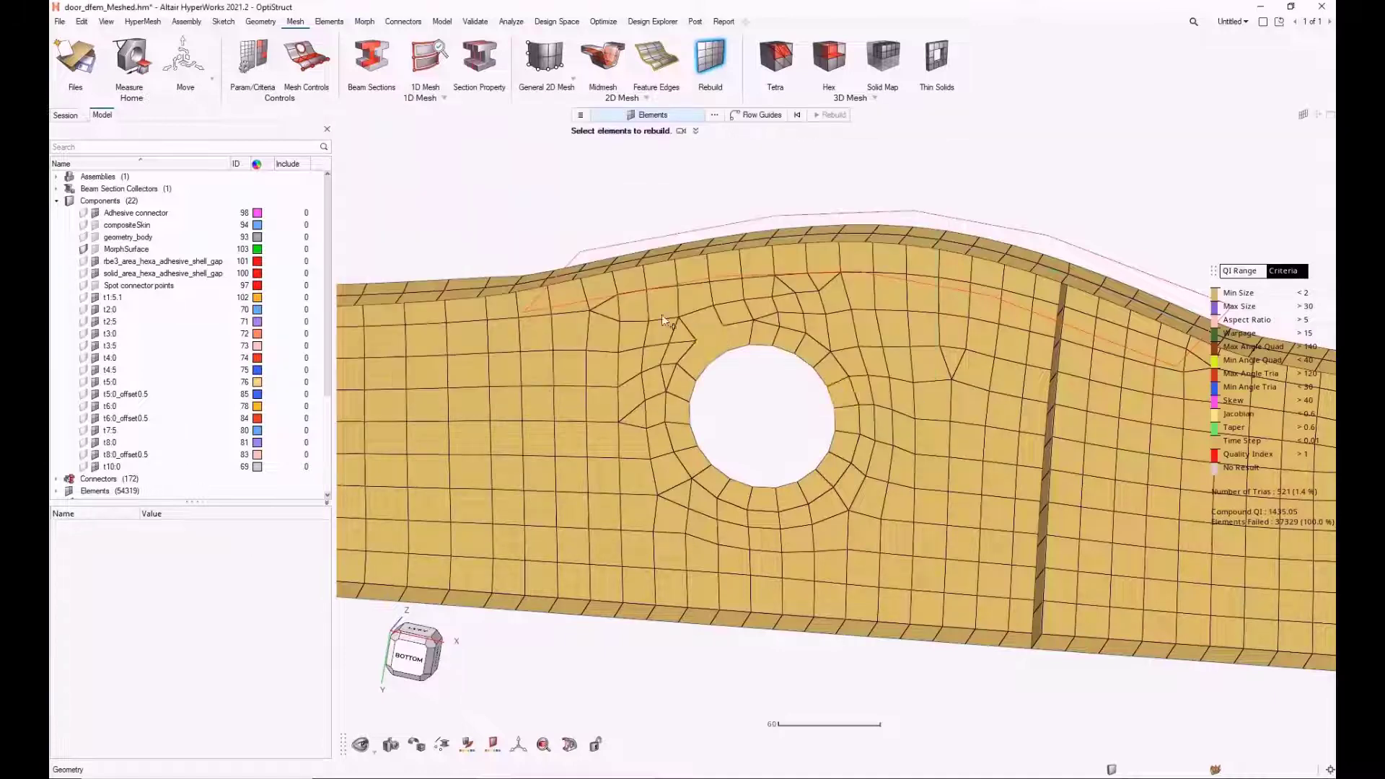
Rebuild the web and flange elements surrounding the replicated hole.
left_click_drag(508, 196, 1037, 722, "shift")
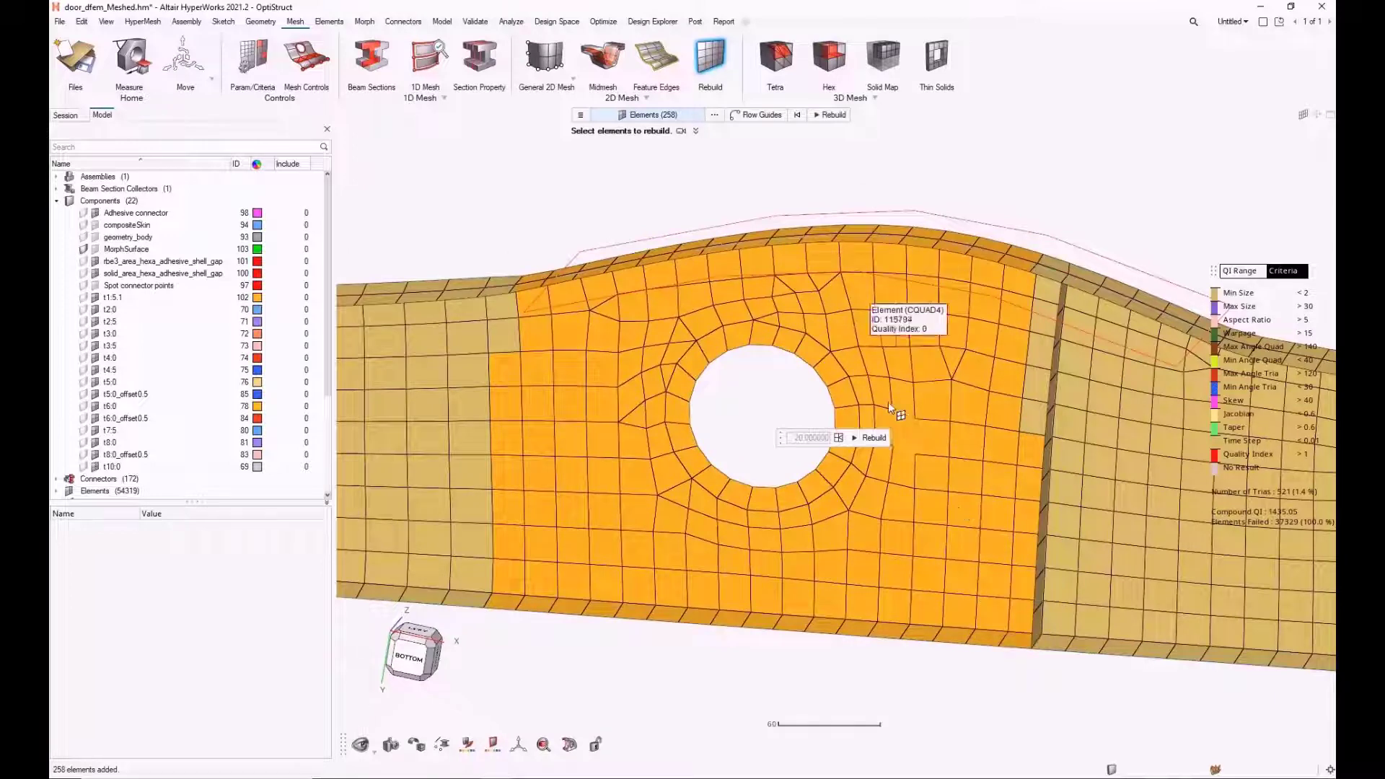
left_click(869, 438)
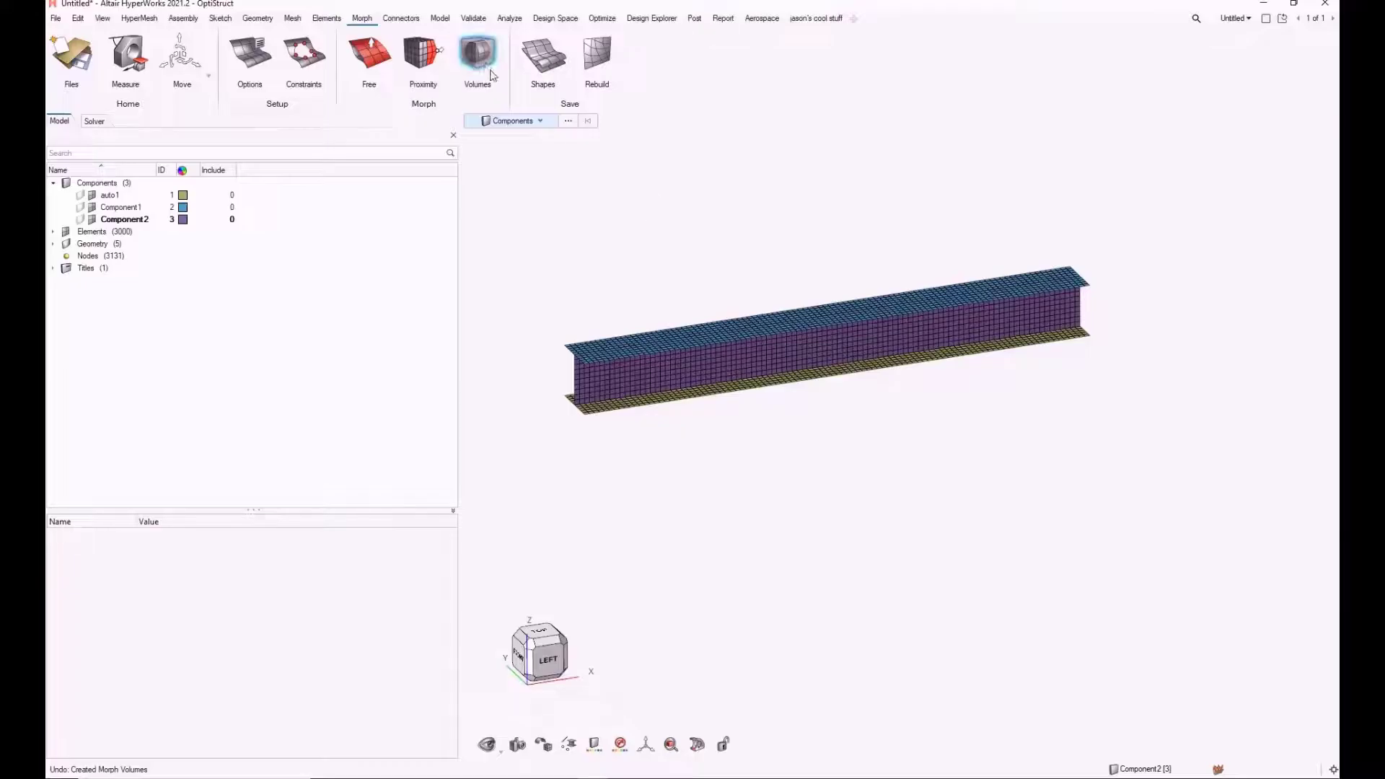
Enclose all nodes of the I-beam in a morph volume using the Global orientation.
left_click(483, 66)
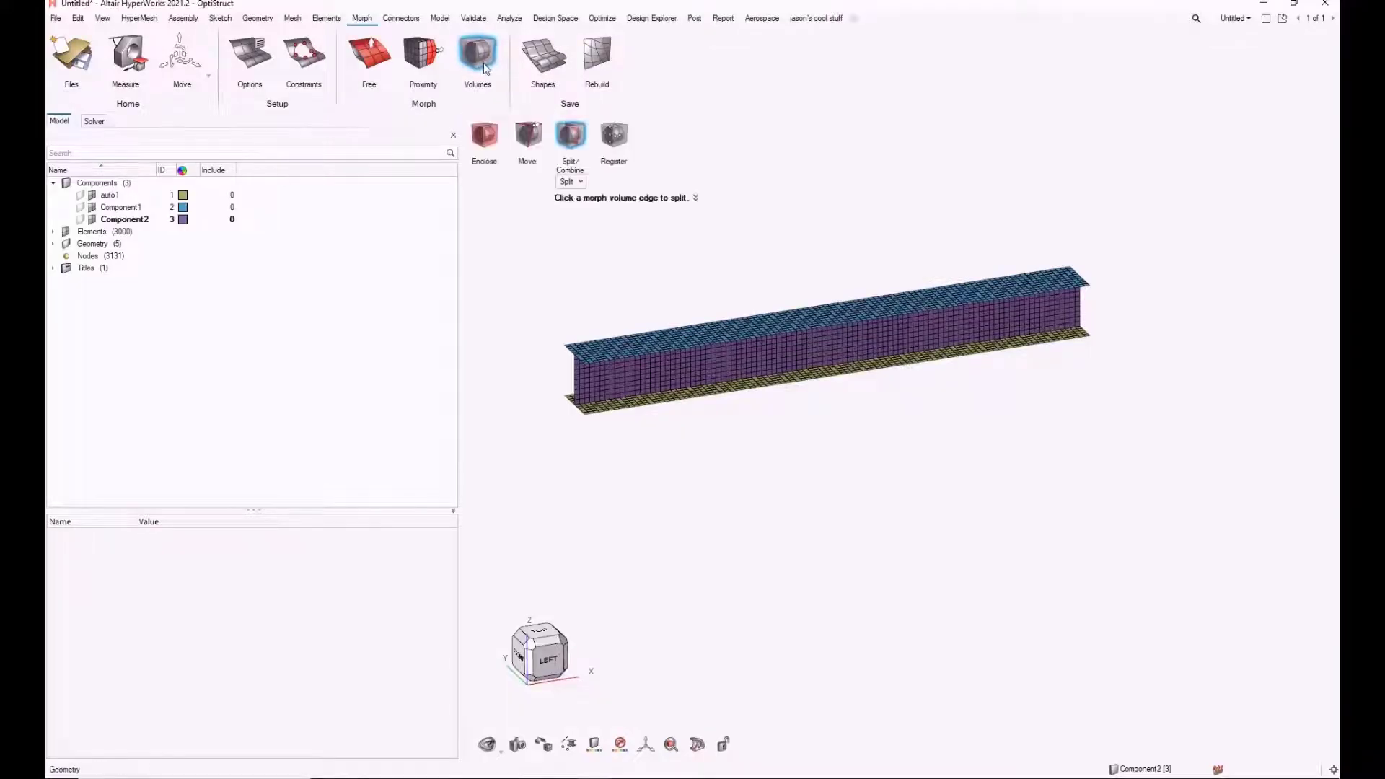
left_click(484, 134)
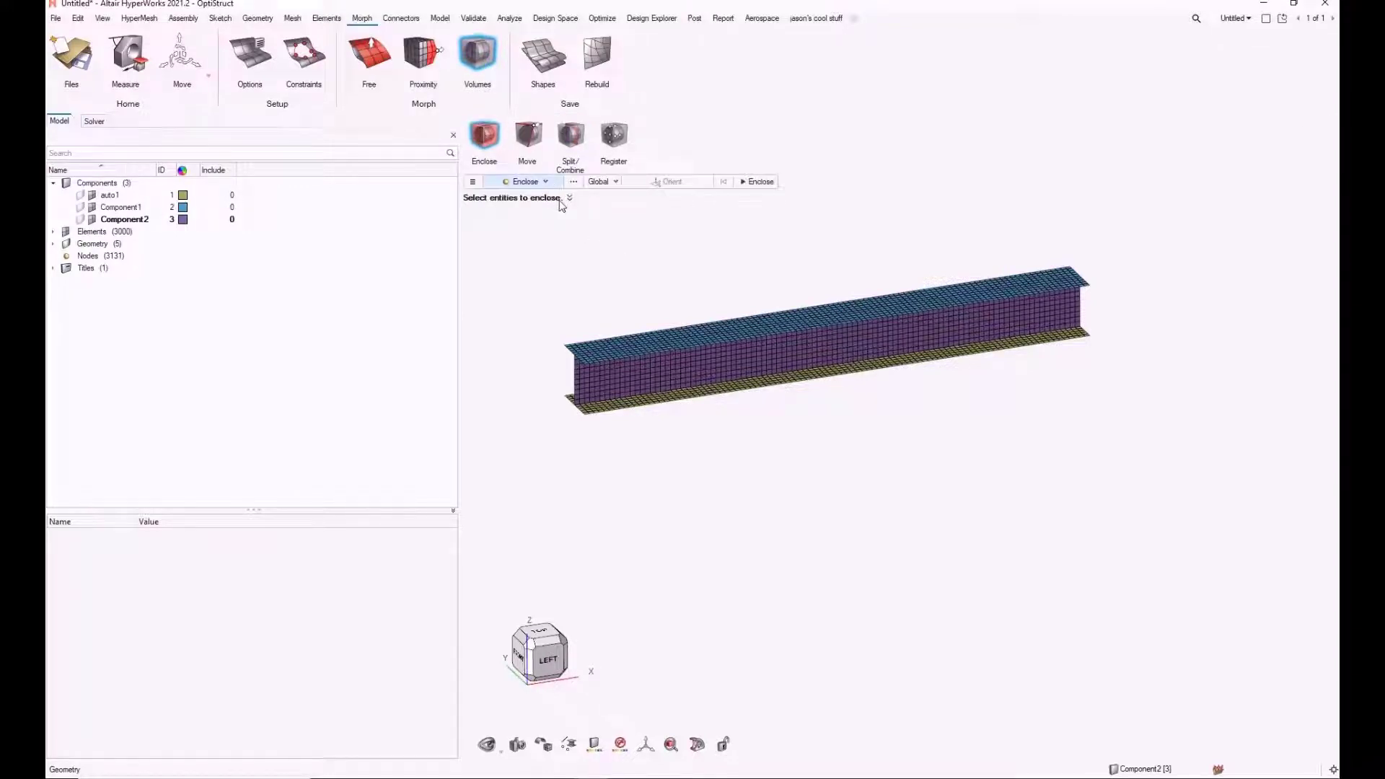
mouse_move(570, 203)
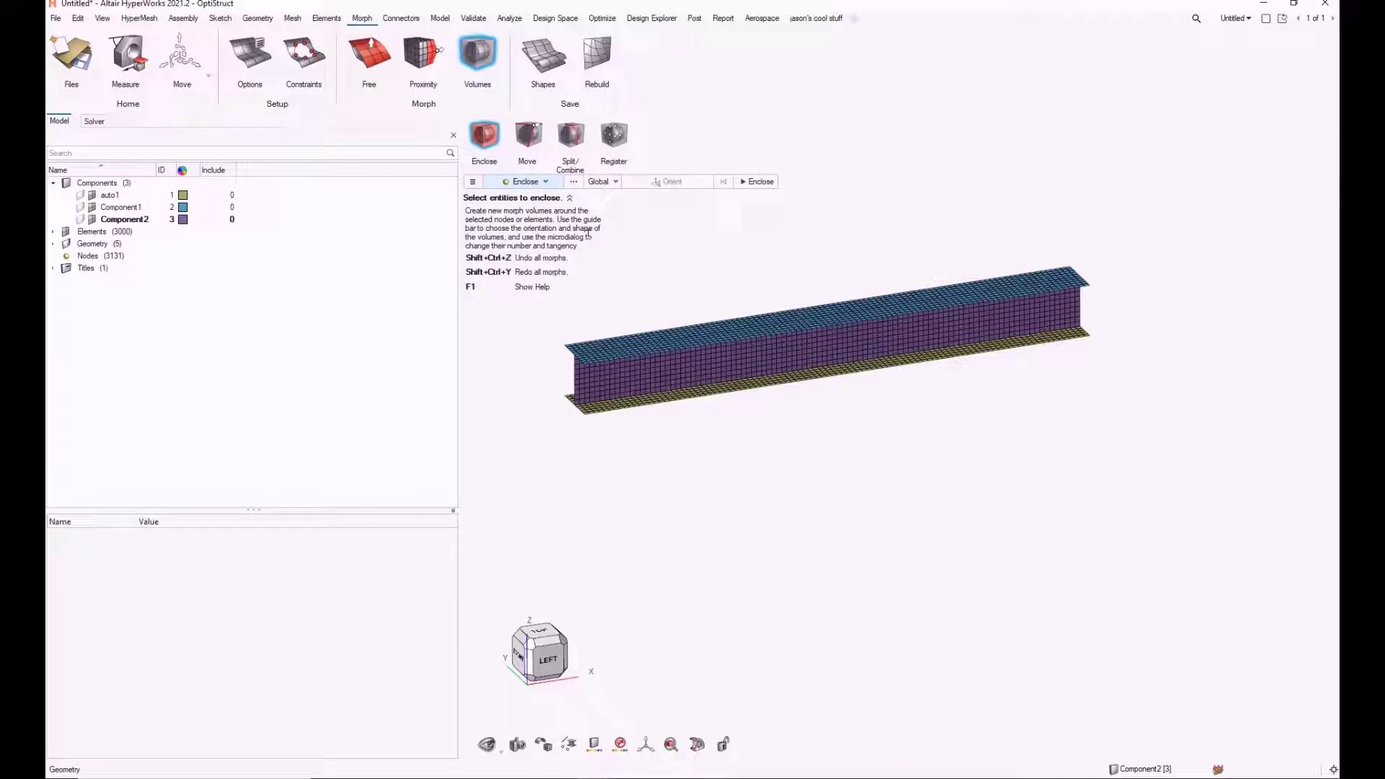
scroll(754, 266, "down", 3)
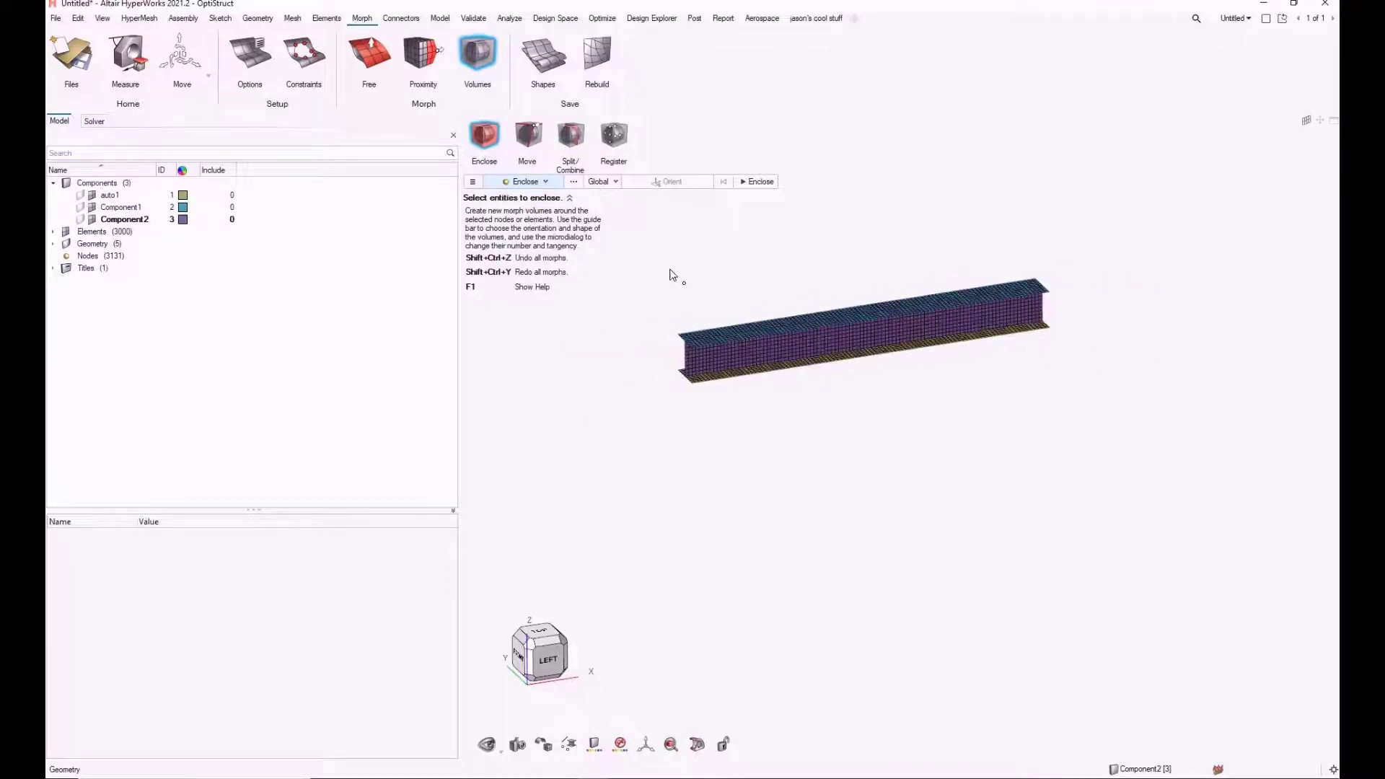
left_click(473, 182)
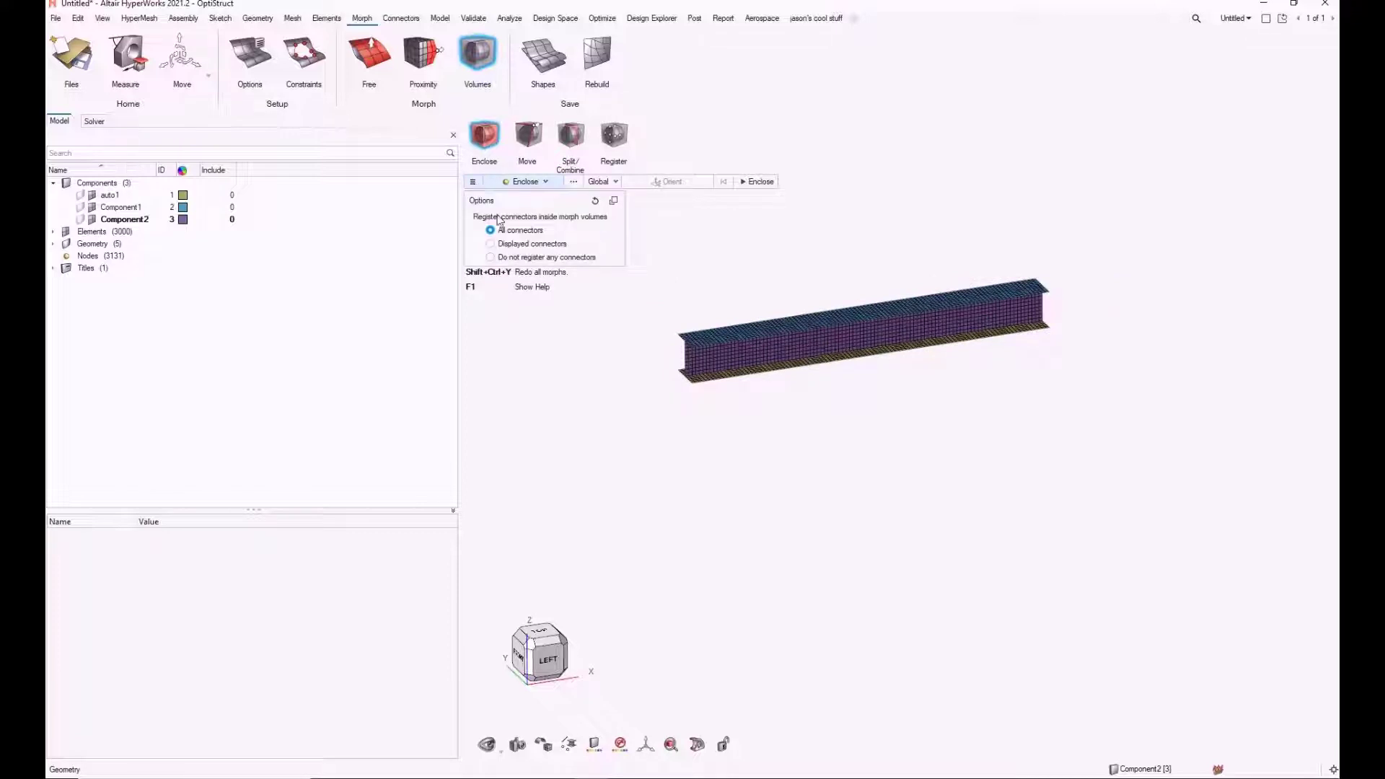
left_click_drag(630, 250, 1121, 410)
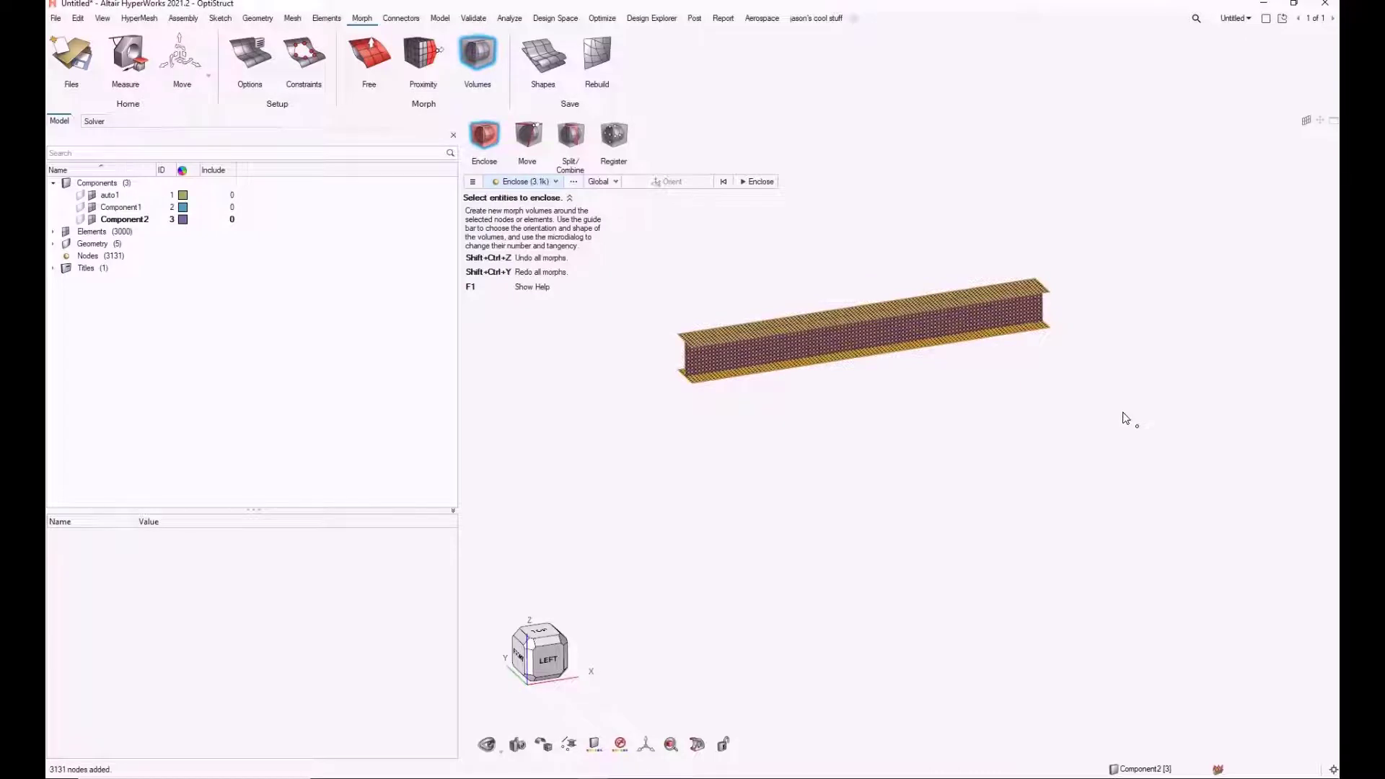
middle_click(1123, 418)
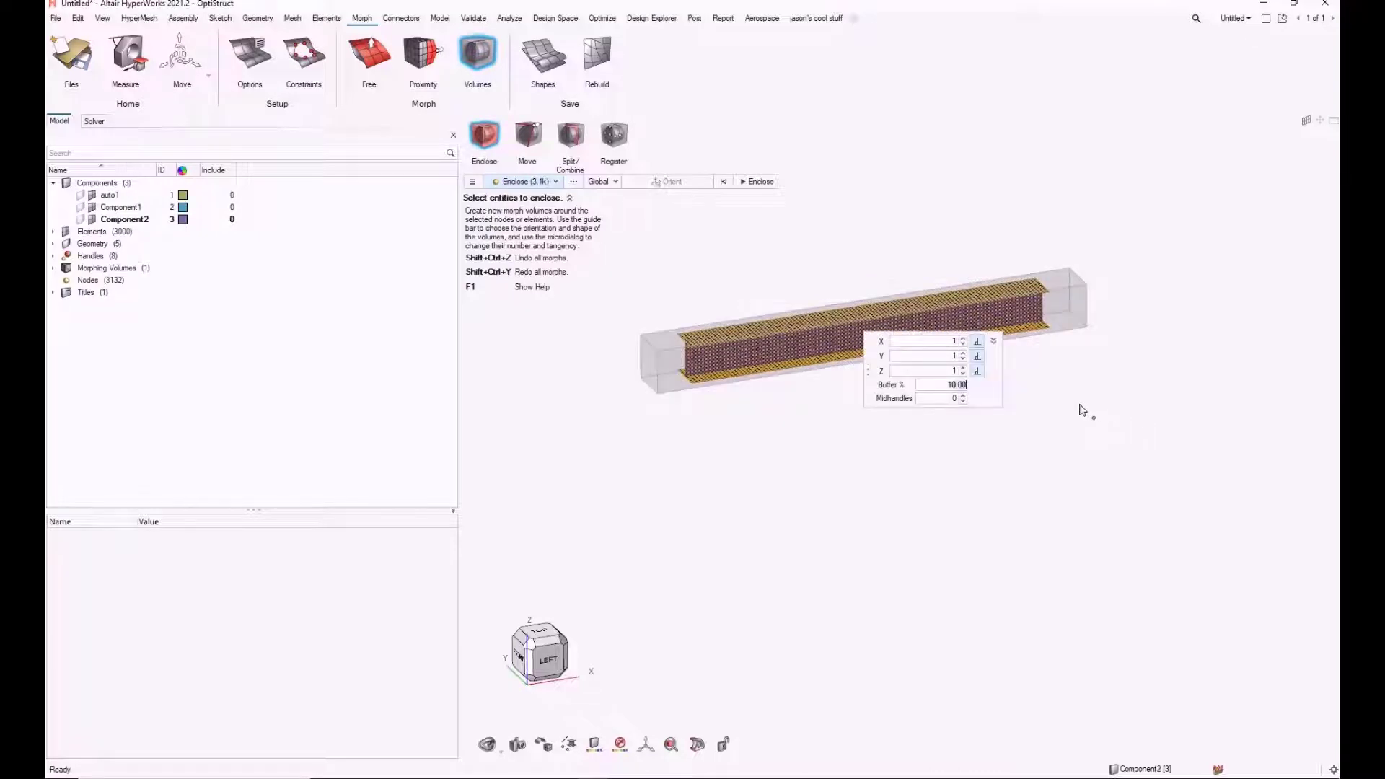
Divide the enclosing morph volume into 4 along X, 3 along Y and 3 along Z.
left_click(993, 341)
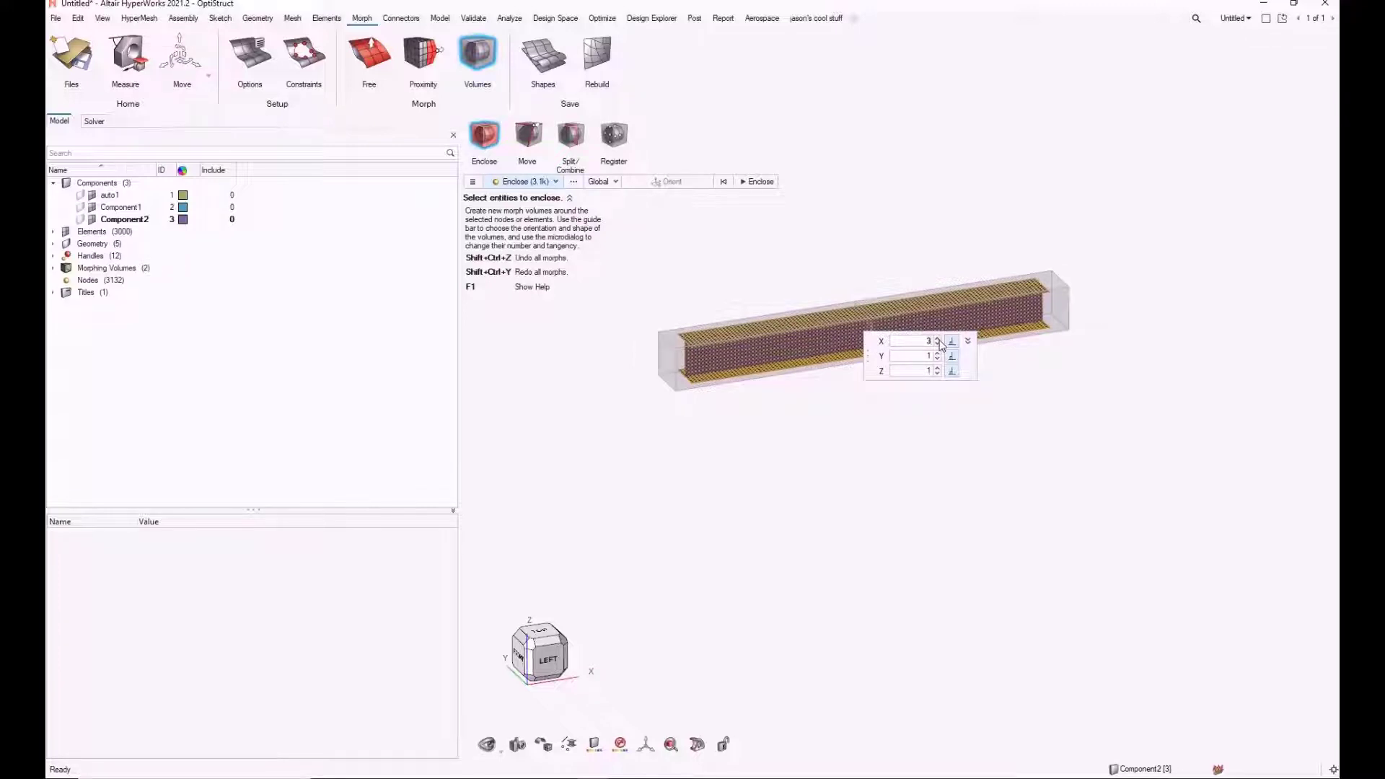
scroll(822, 356, "up", 5)
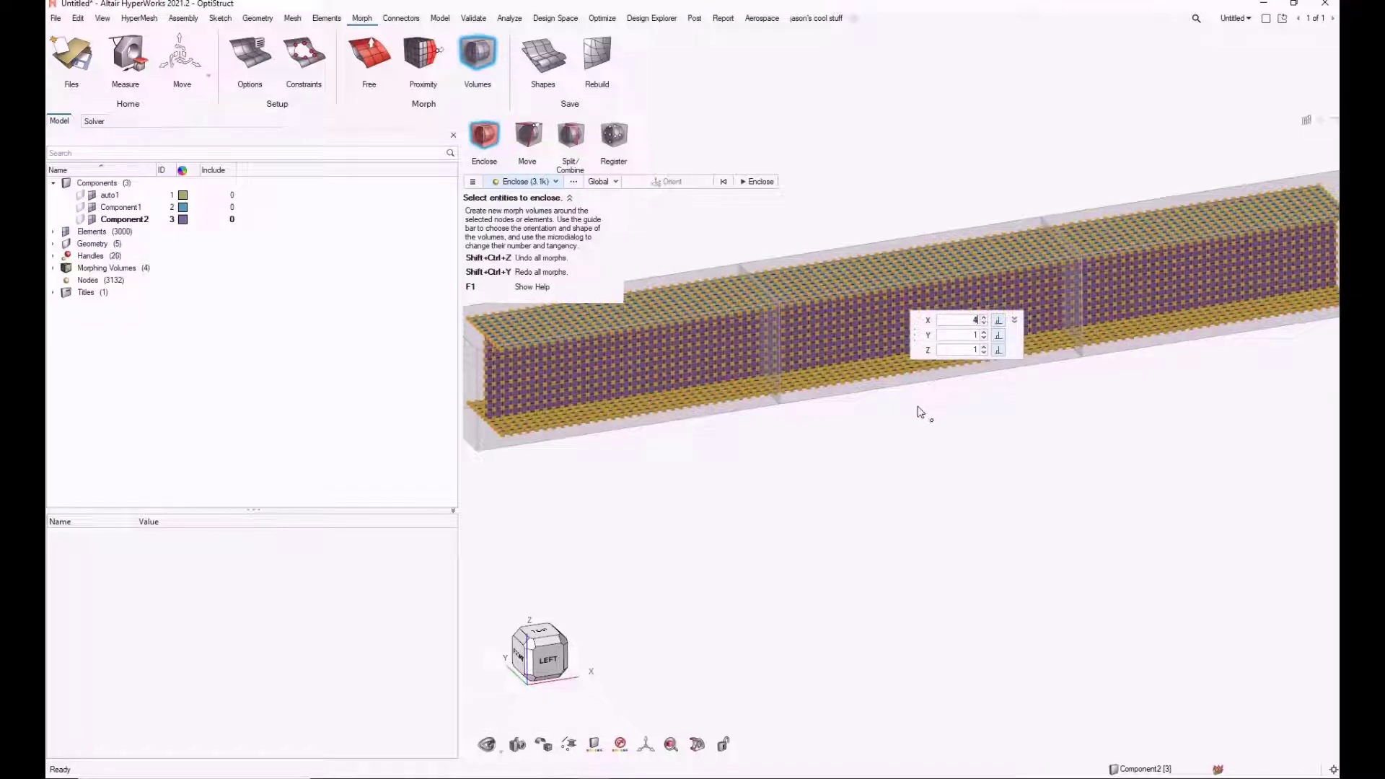
scroll(920, 411, "down", 5)
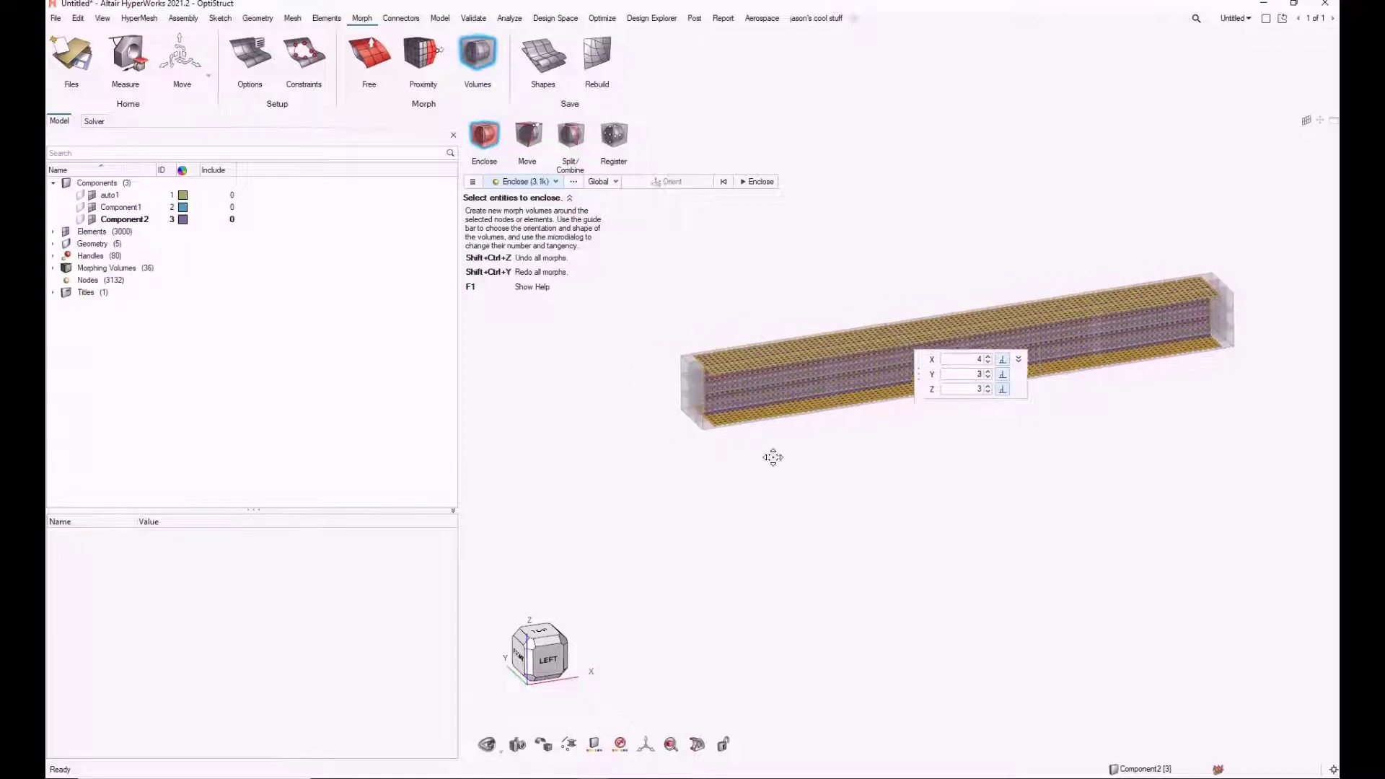
scroll(717, 384, "up", 5)
middle_click_drag(798, 386, 754, 400)
scroll(750, 393, "down", 3)
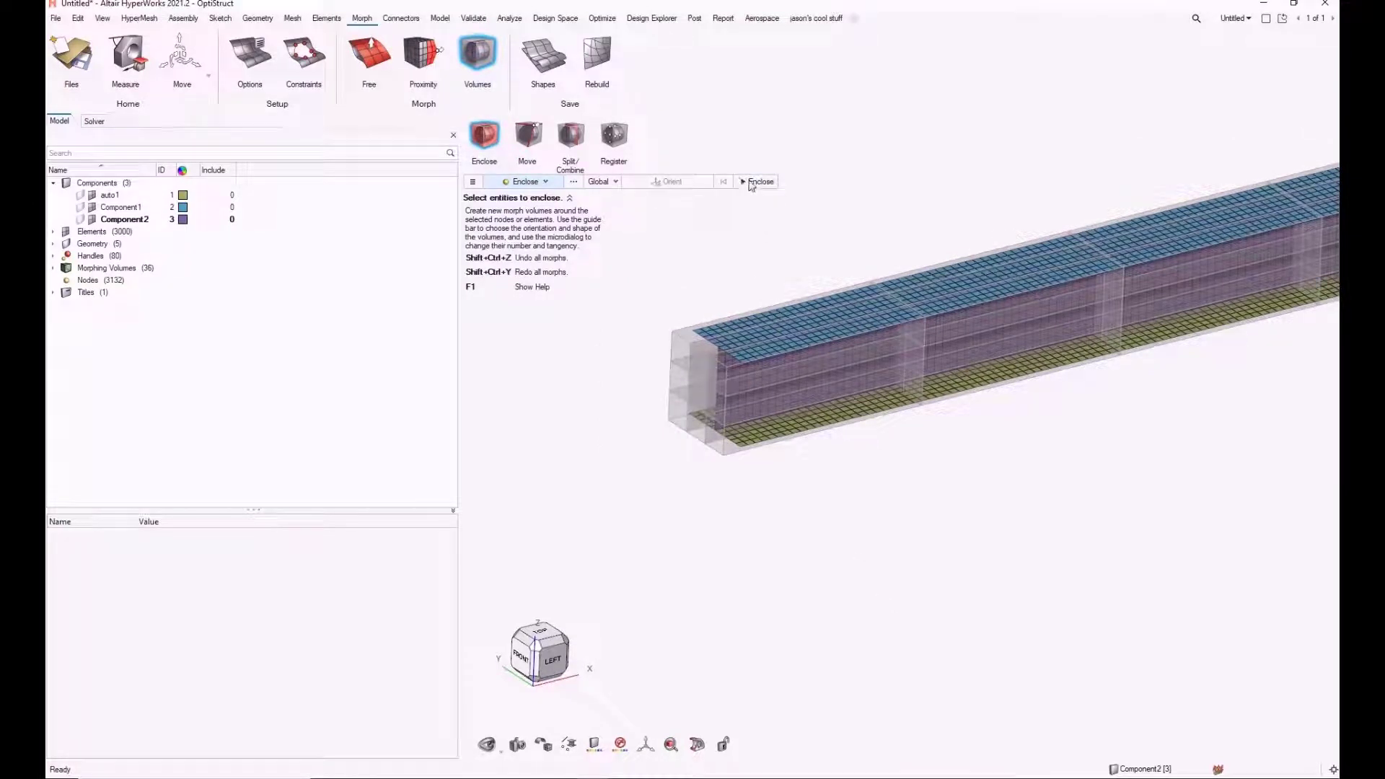
Raise an inner morph volume vertex on the beam's upper flange, at the first cross-division, by about 7.65.
left_click(527, 137)
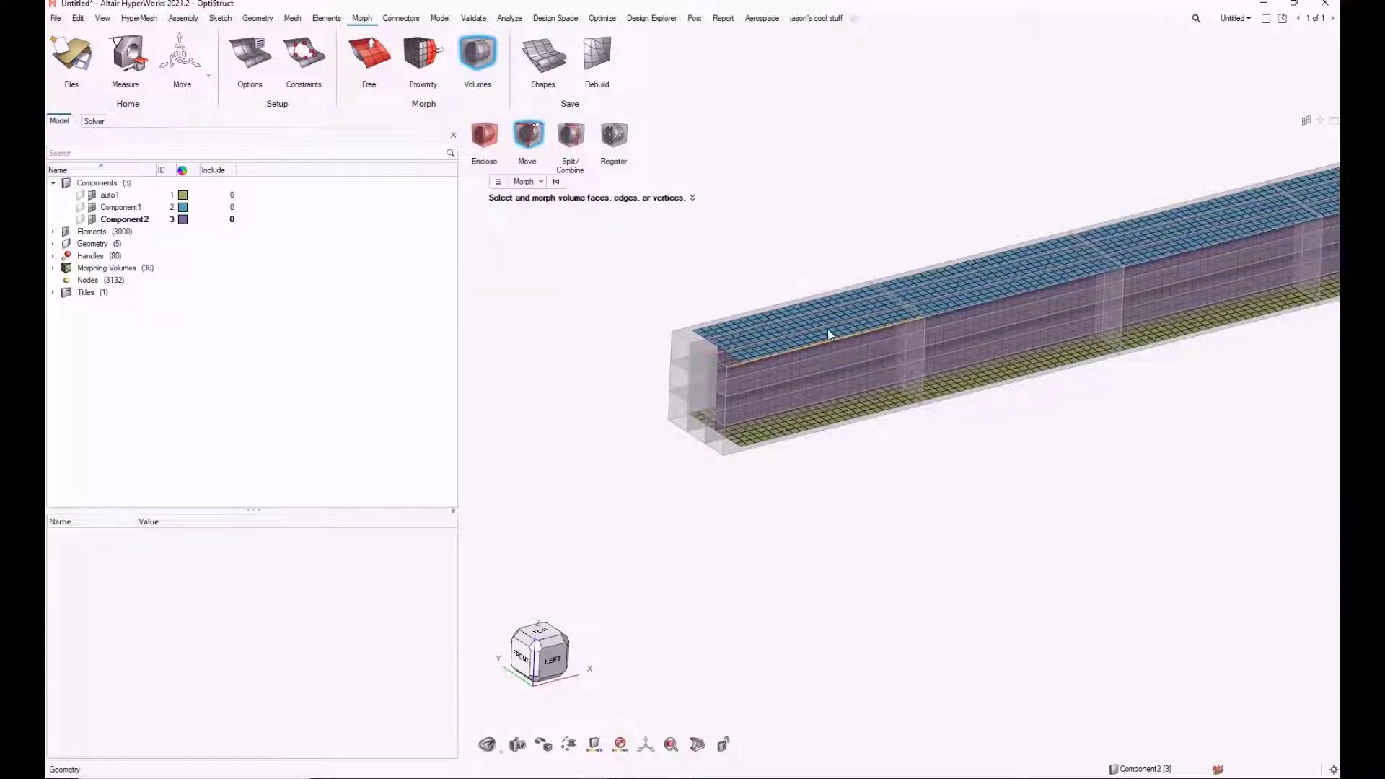
scroll(905, 310, "up", 3)
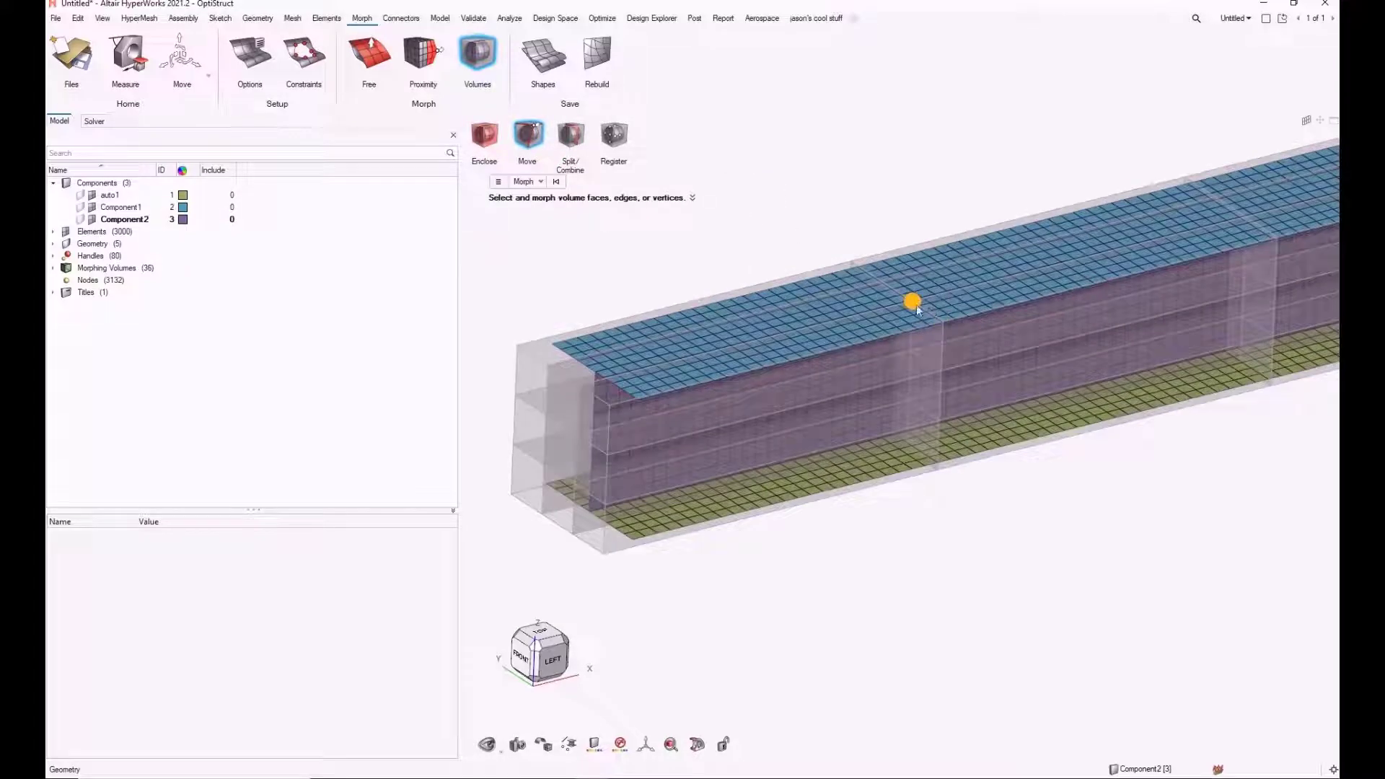
left_click(912, 302)
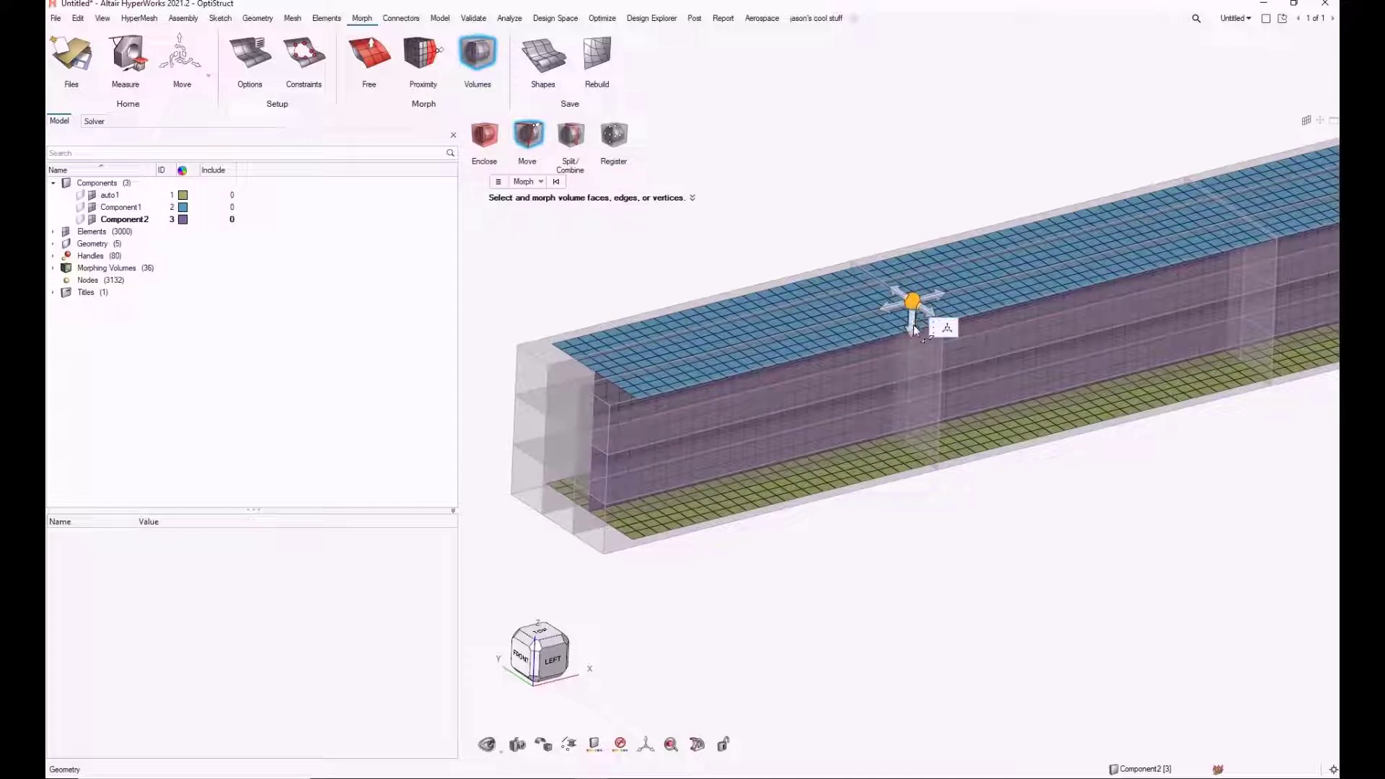
left_click(912, 324)
left_click_drag(923, 244, 925, 220)
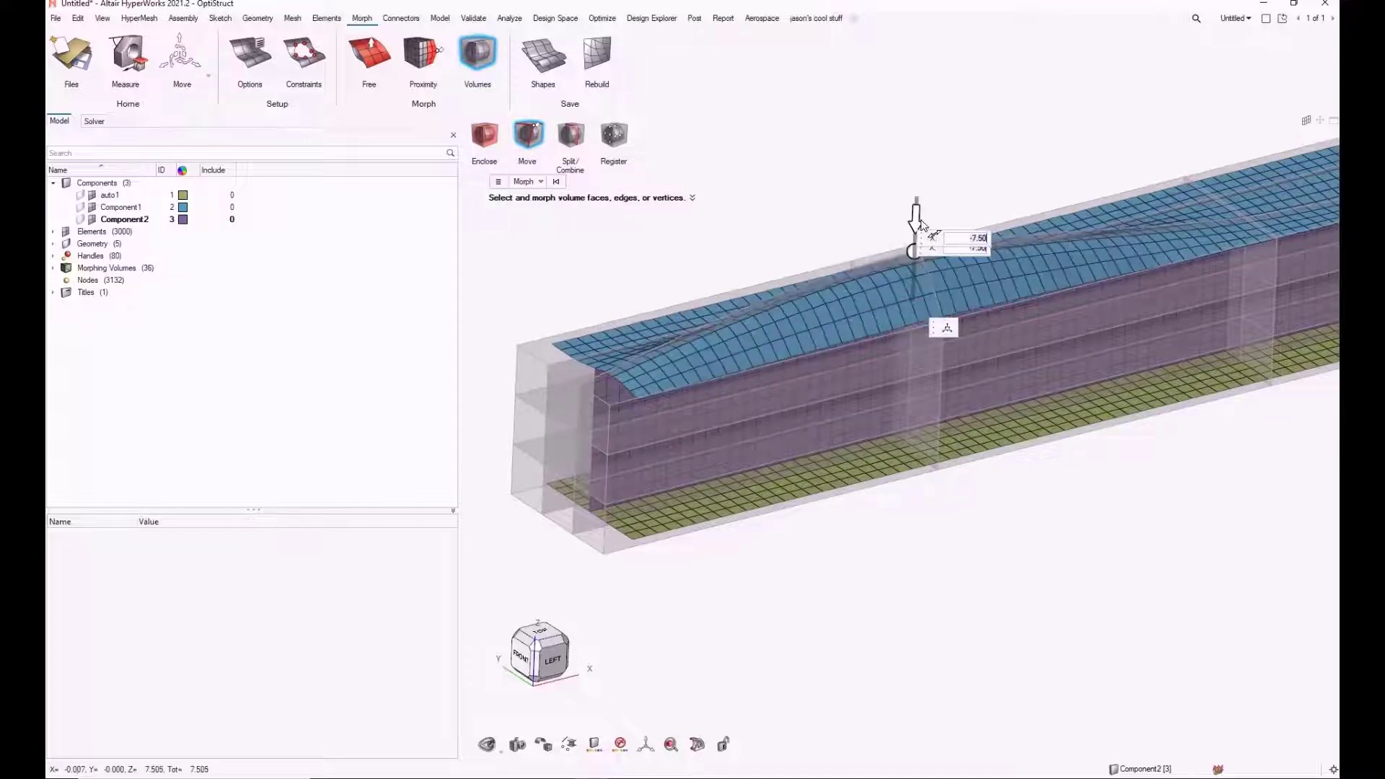
middle_click_drag(849, 349, 857, 409)
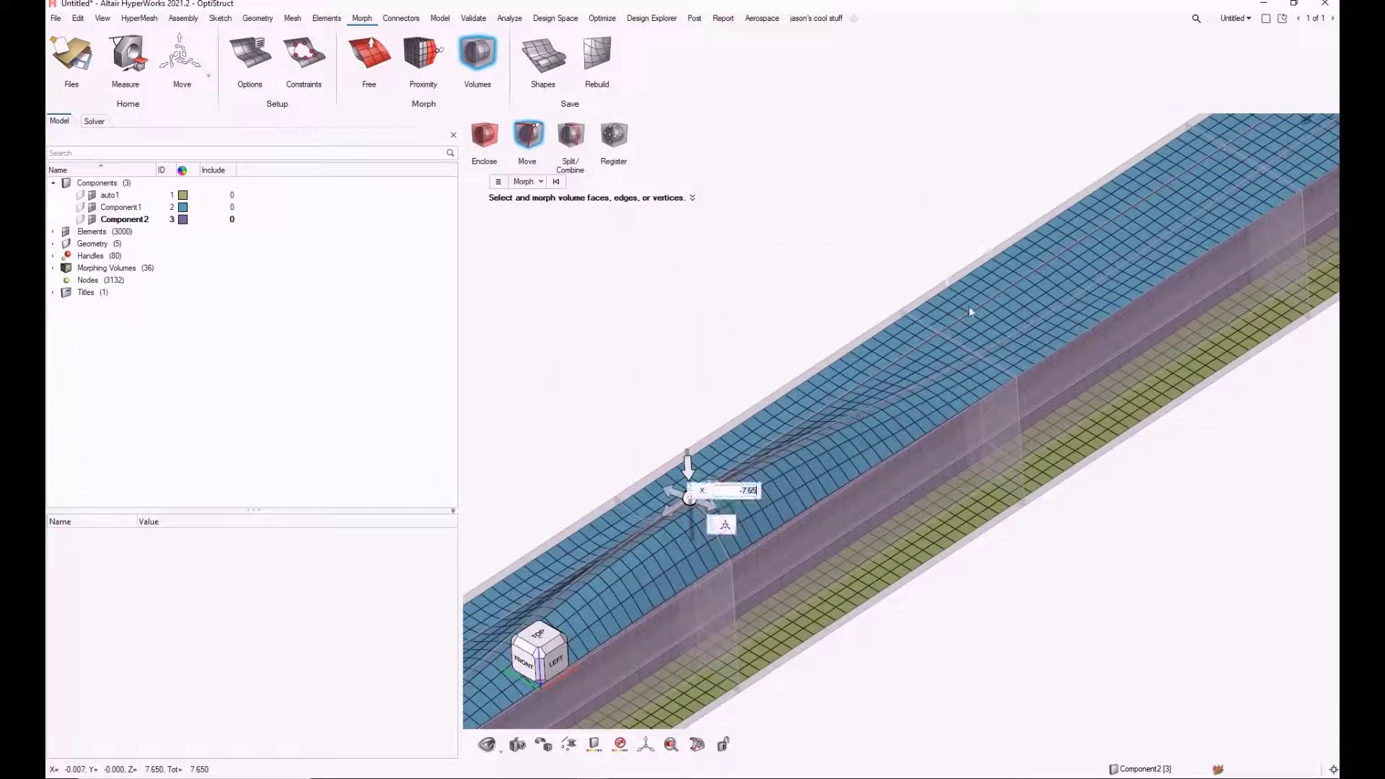
left_click(921, 326)
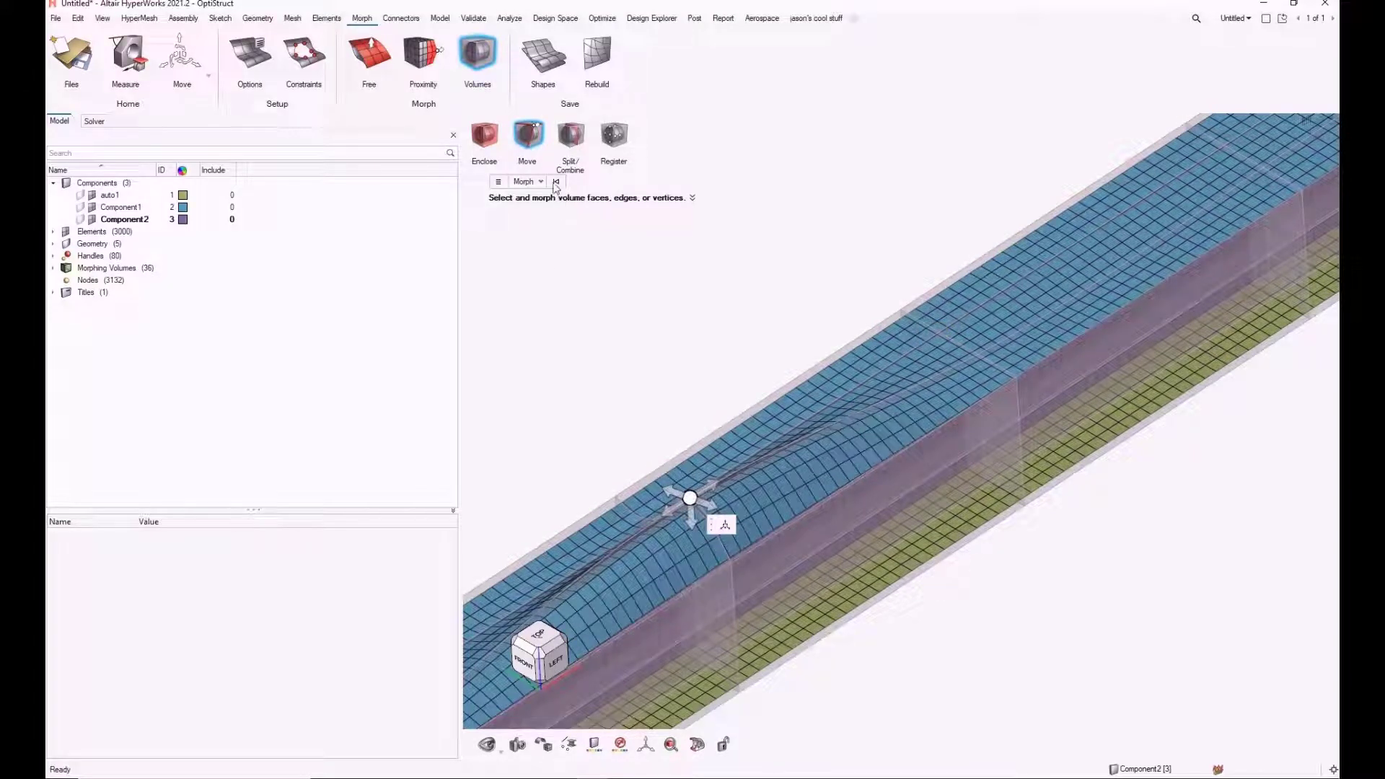
Raise the outer morph volume edge on the upper flange, at the beam's middle cross-division, by about 3.14.
left_click(937, 331)
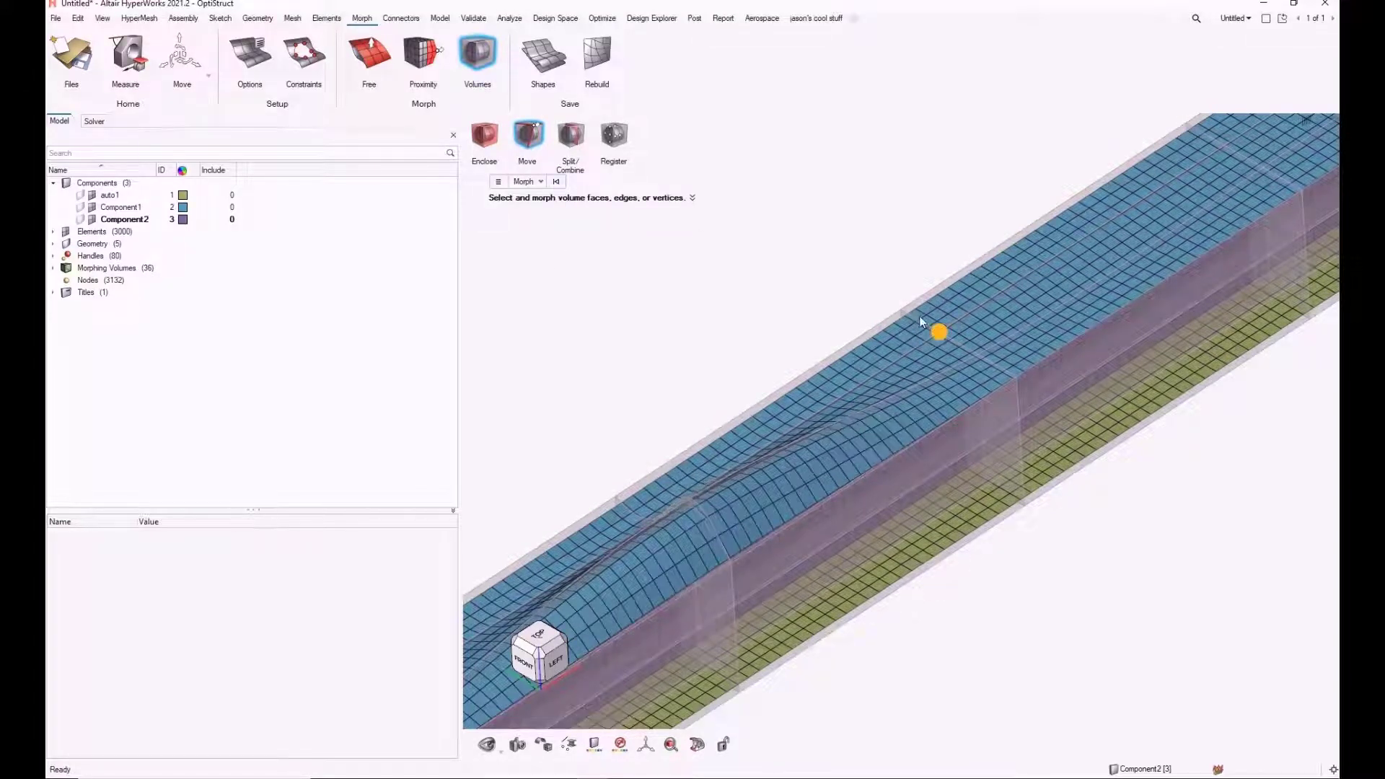
scroll(917, 302, "up", 2)
left_click(917, 317)
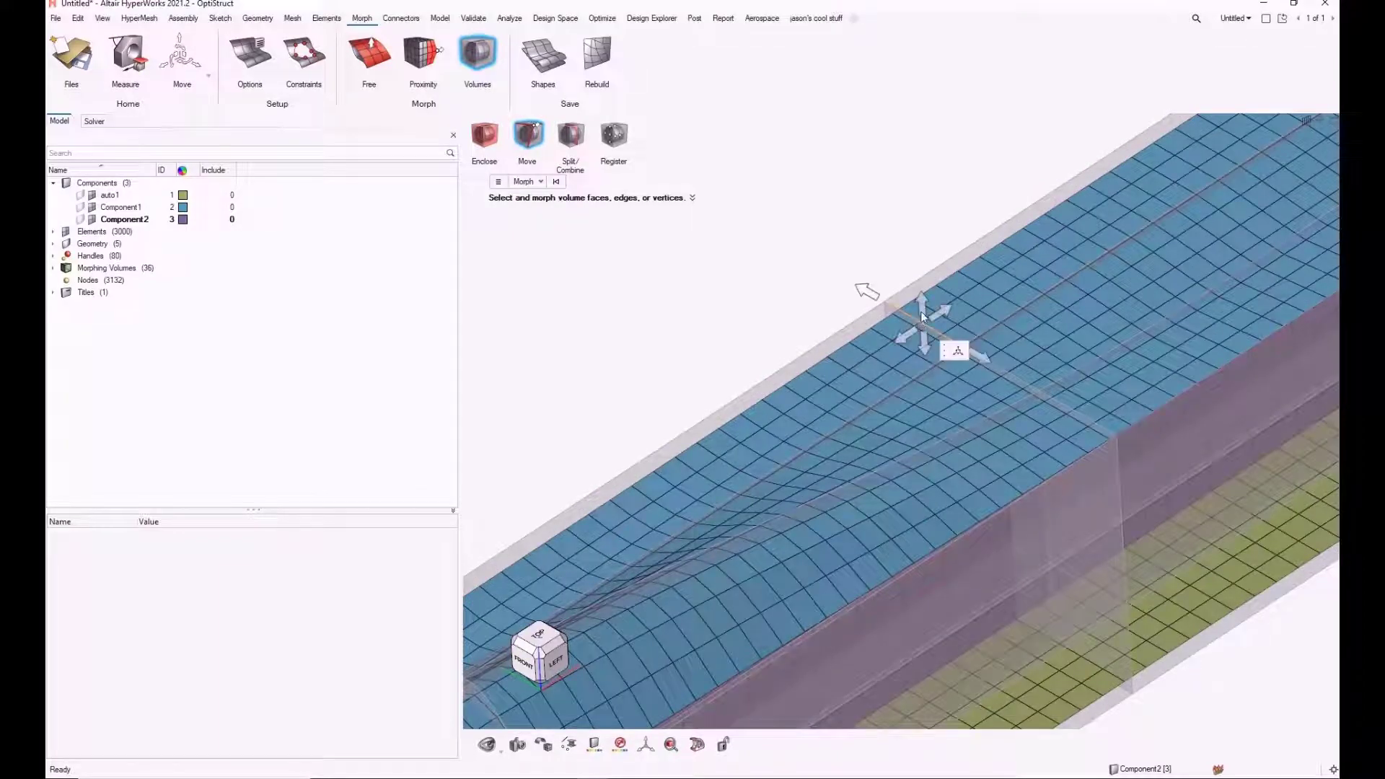
left_click_drag(918, 300, 918, 230)
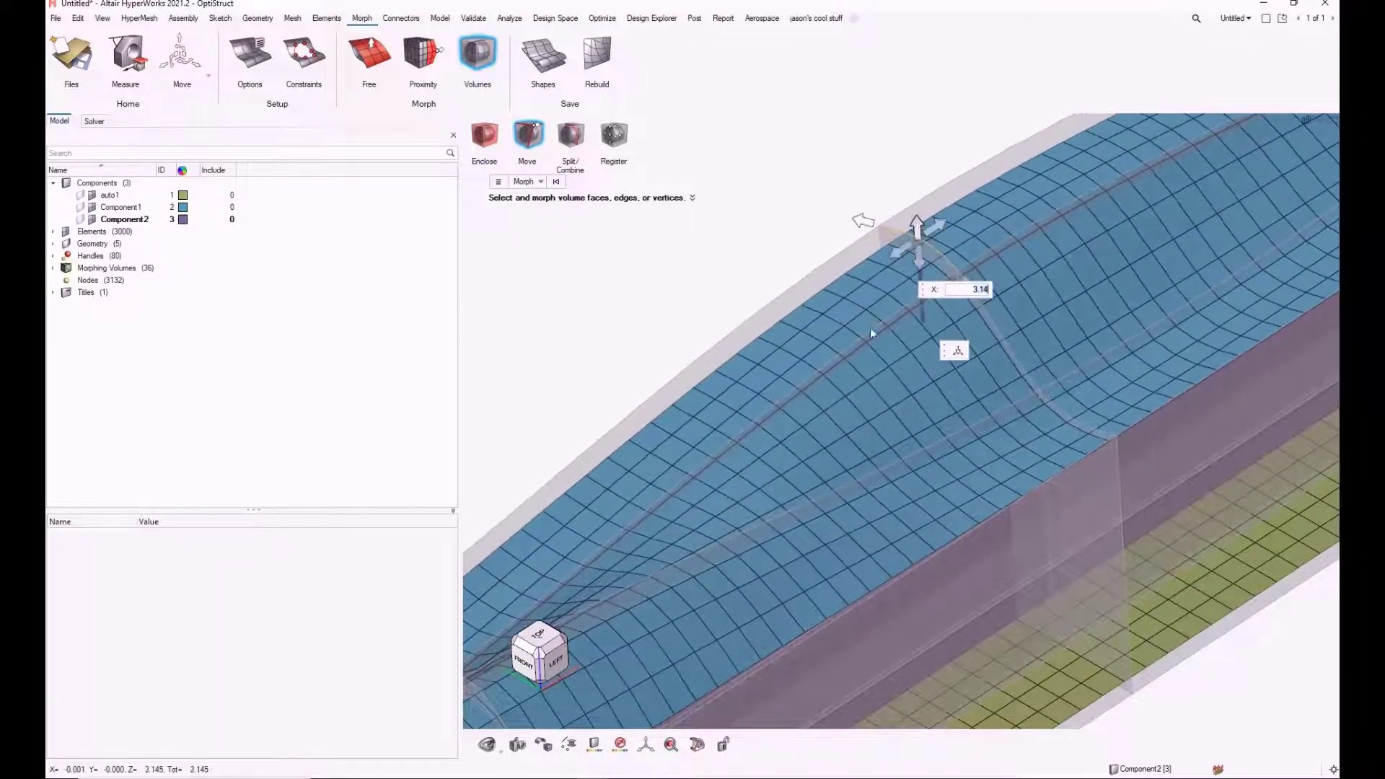
middle_click_drag(869, 328, 966, 352)
middle_click_drag(1110, 299, 911, 299)
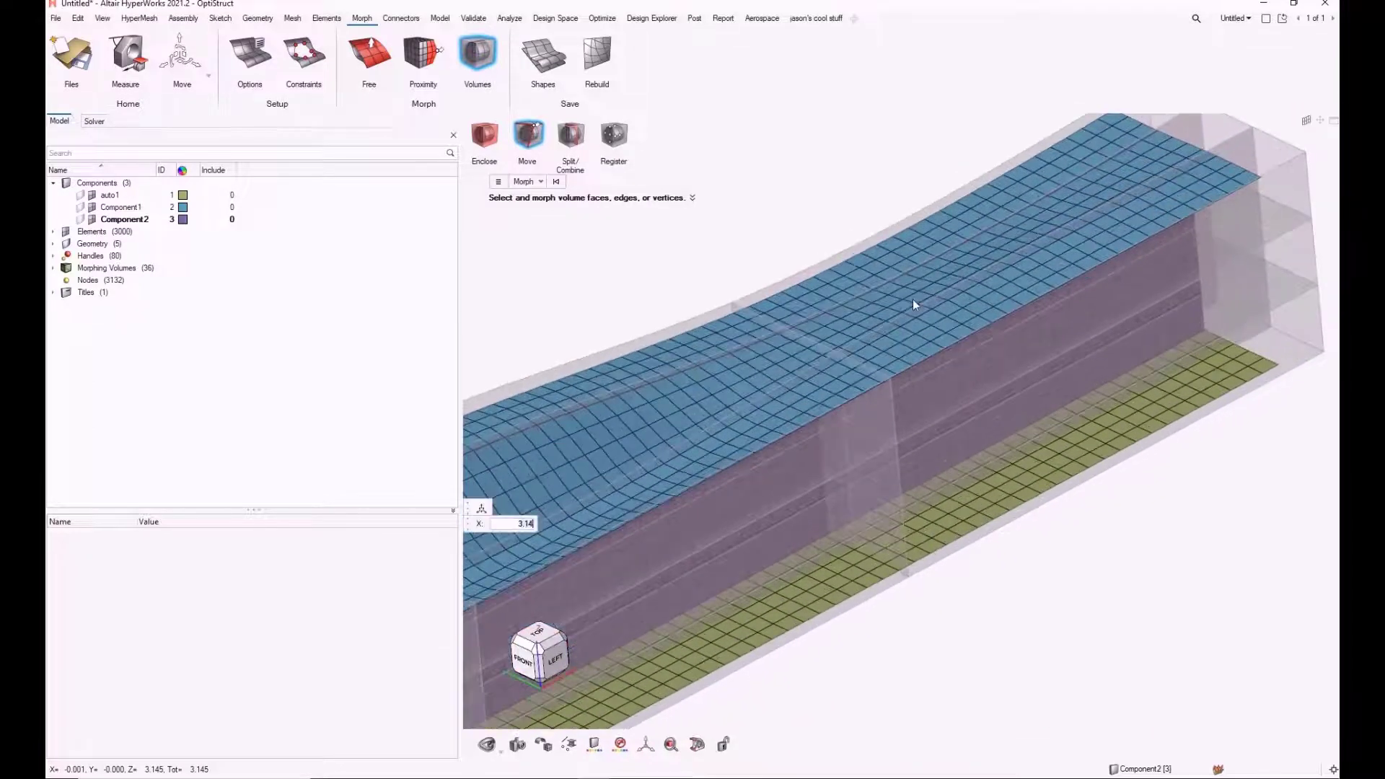
Raise the outer morph volume face on the upper flange in the beam's end section.
left_click(988, 278)
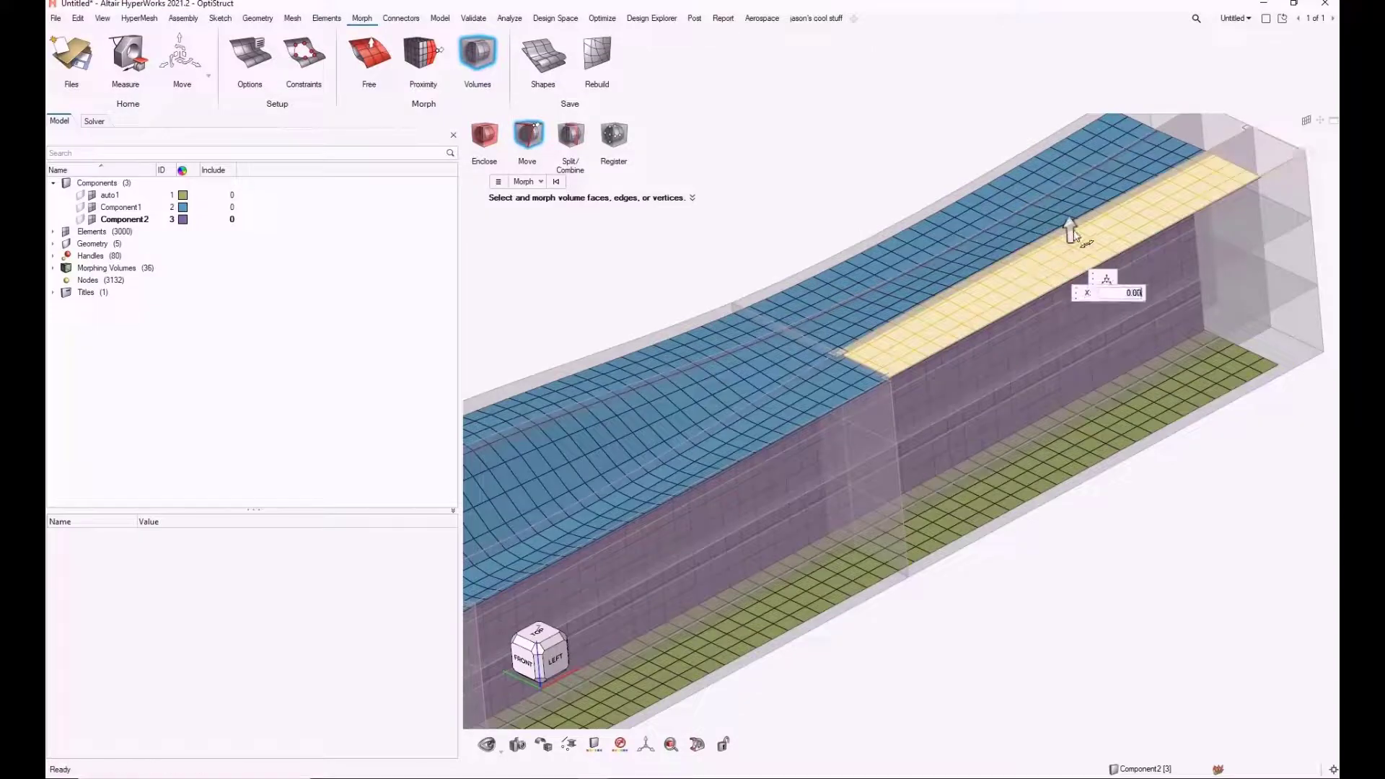
left_click_drag(1073, 229, 1083, 161)
middle_click_drag(978, 362, 994, 277)
middle_click_drag(961, 224, 951, 195)
left_click(977, 511)
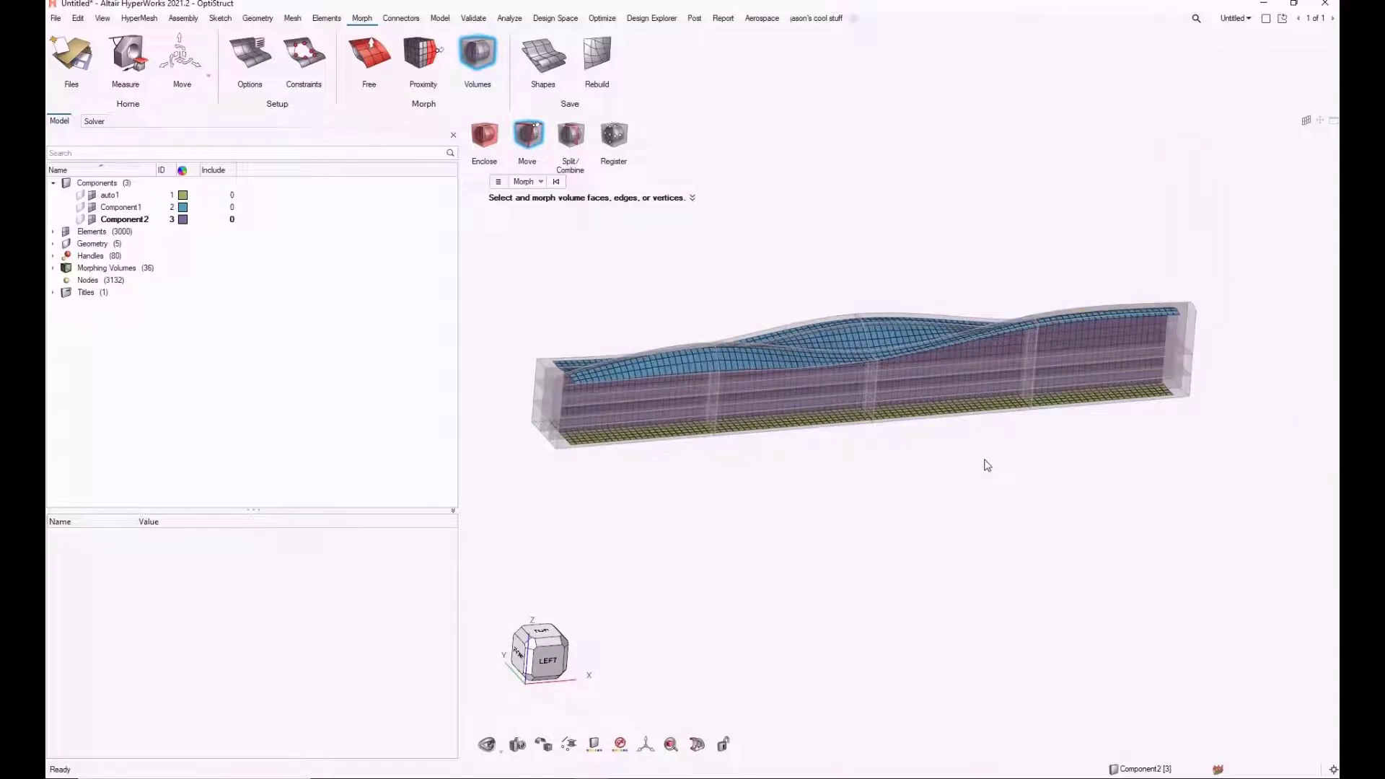
Undo the recent moves of the morph volumes on the upper flange.
key("ctrl+z")
key("ctrl+z")
key("ctrl+z")
key("ctrl+z")
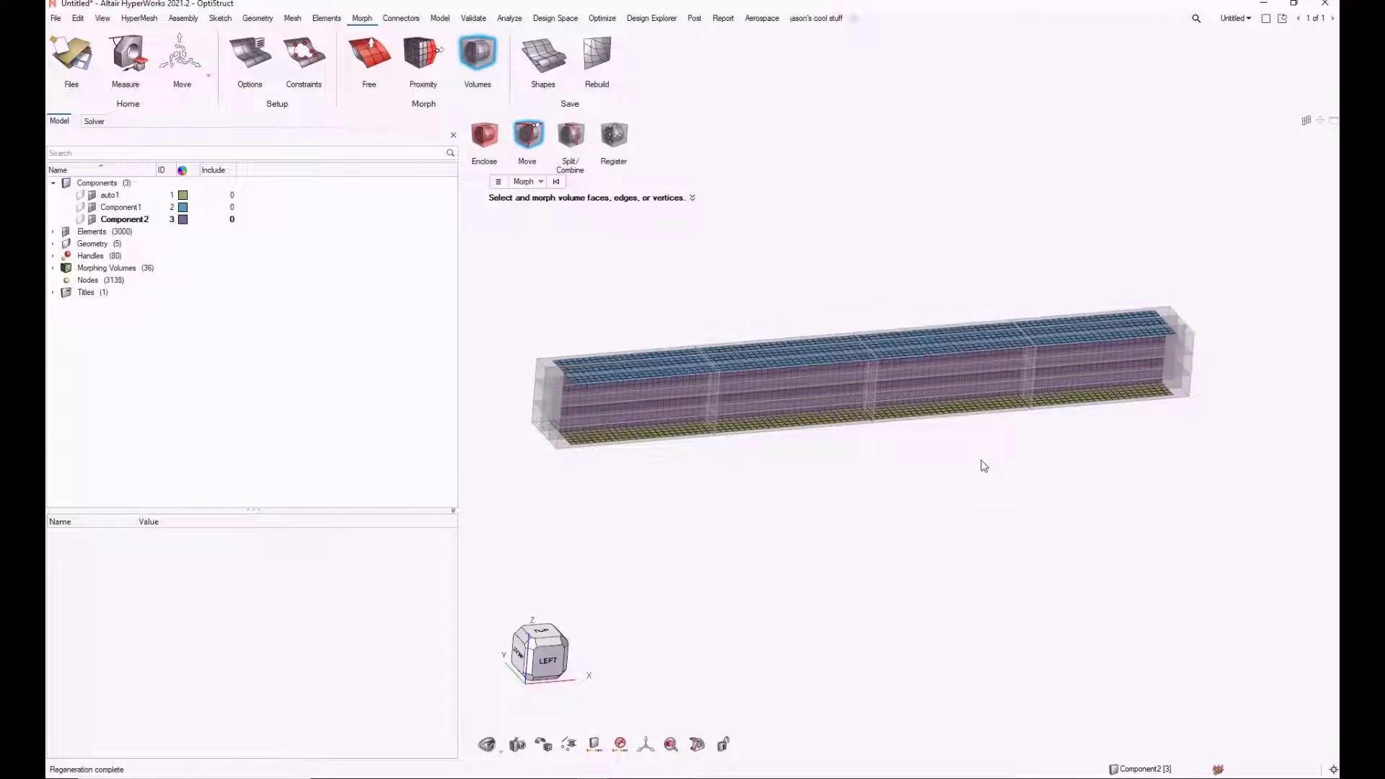
Enclose all nodes of the I-beam in a single undivided morph volume using the Global orientation.
left_click(484, 135)
left_click_drag(510, 238, 1246, 531, "shift")
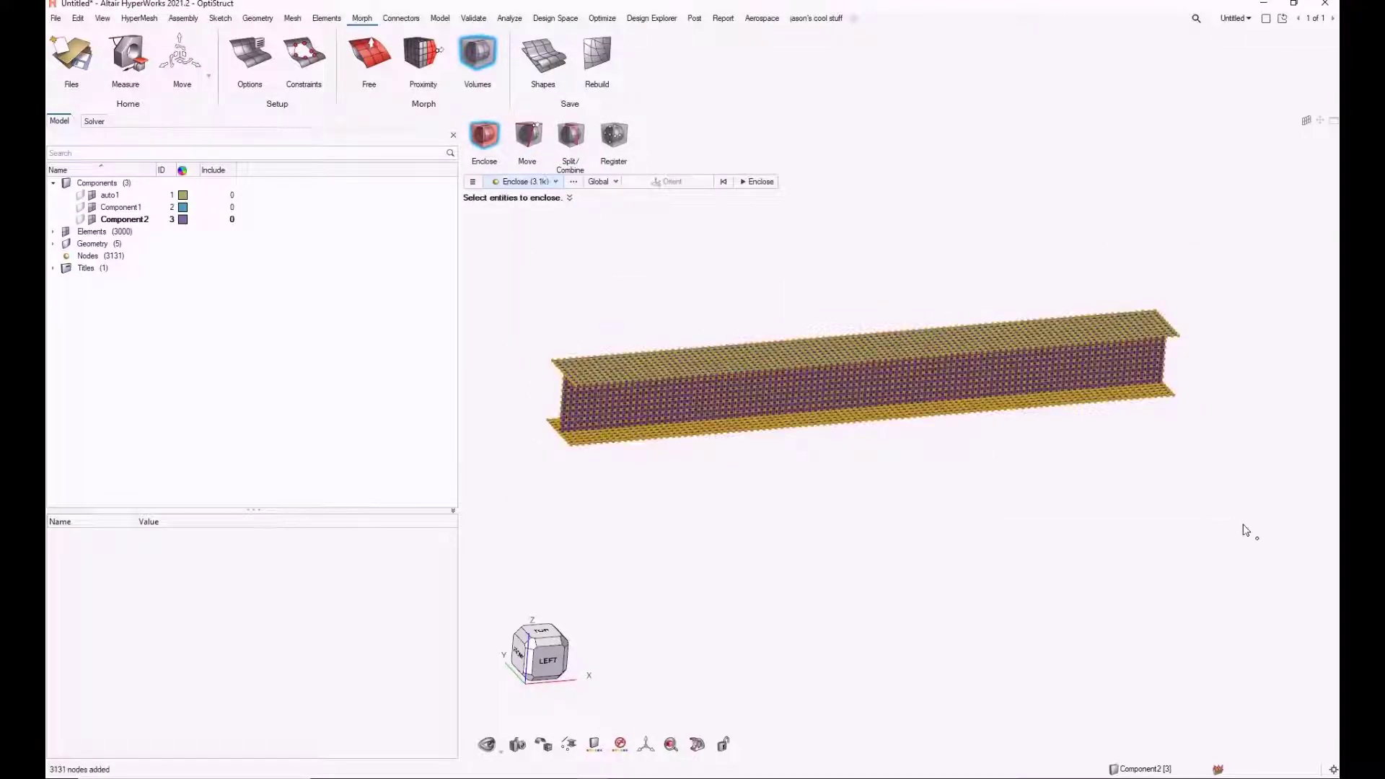
middle_click(1069, 495)
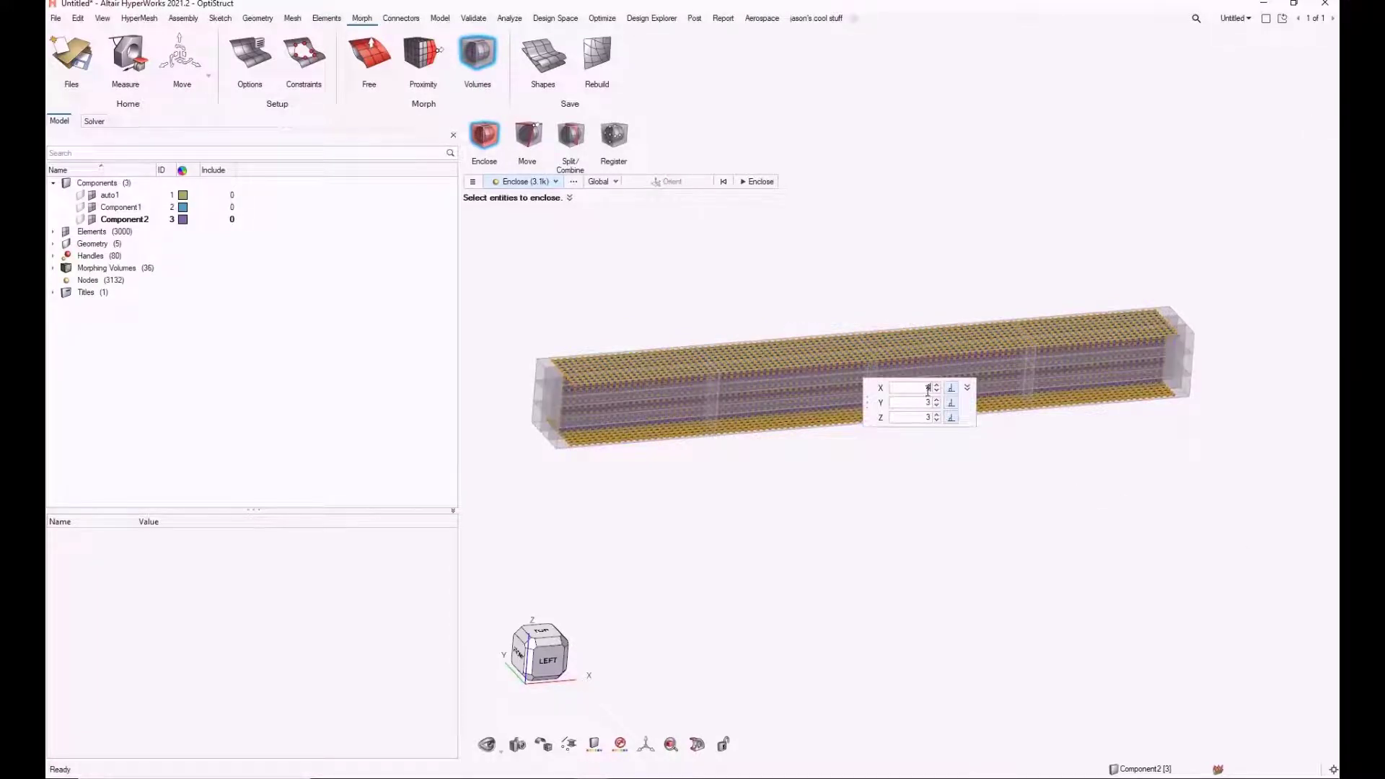
type("1")
key("Tab")
type("1")
left_click(757, 181)
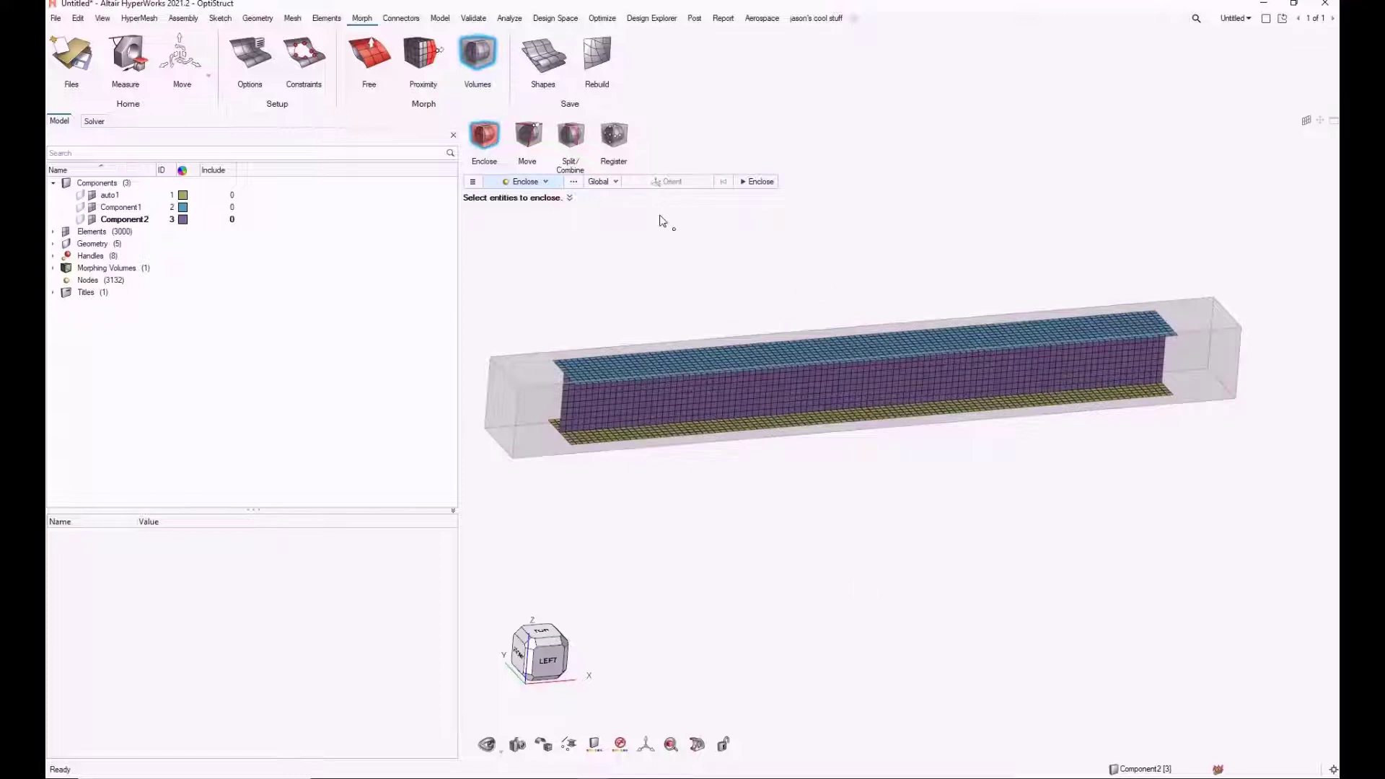
Split the morph volume crosswise at 0.5 of its length, with one single split.
left_click(572, 135)
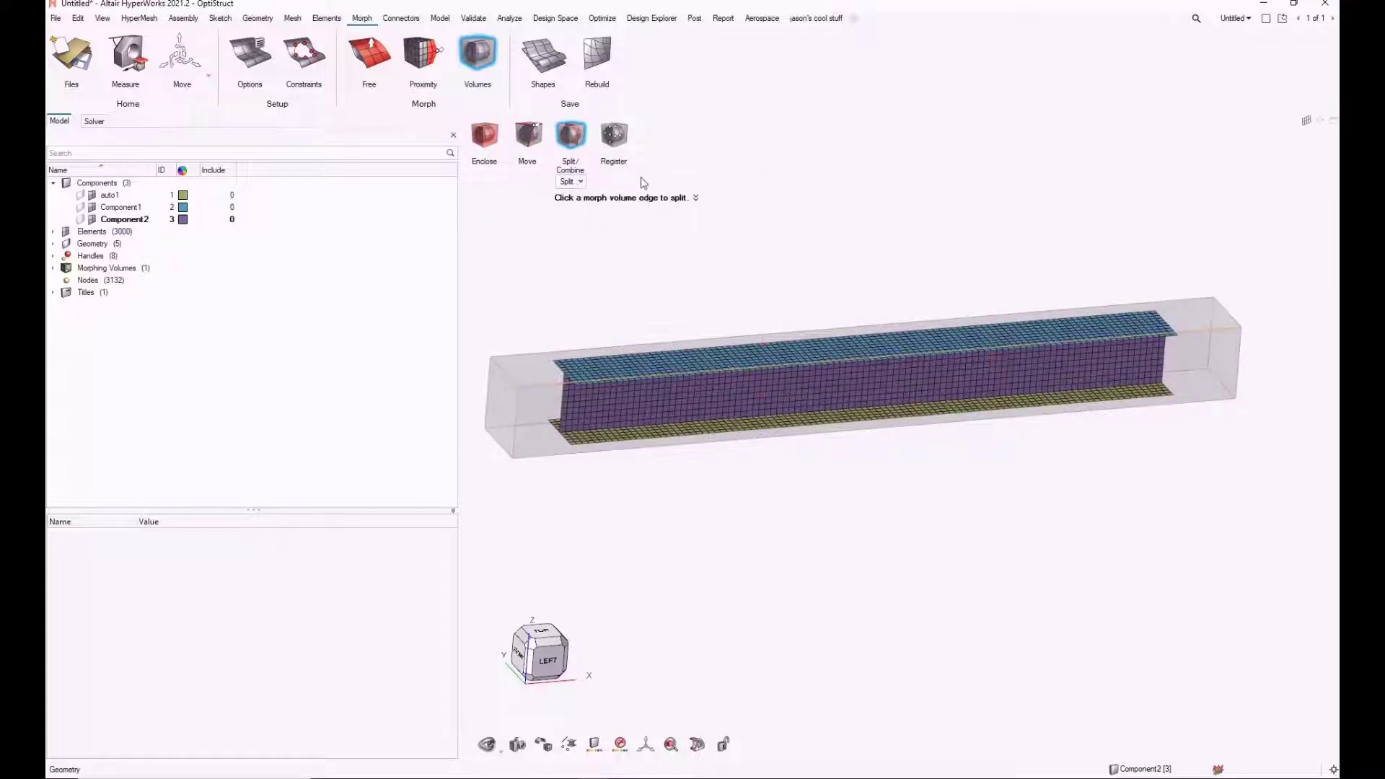
left_click(863, 357)
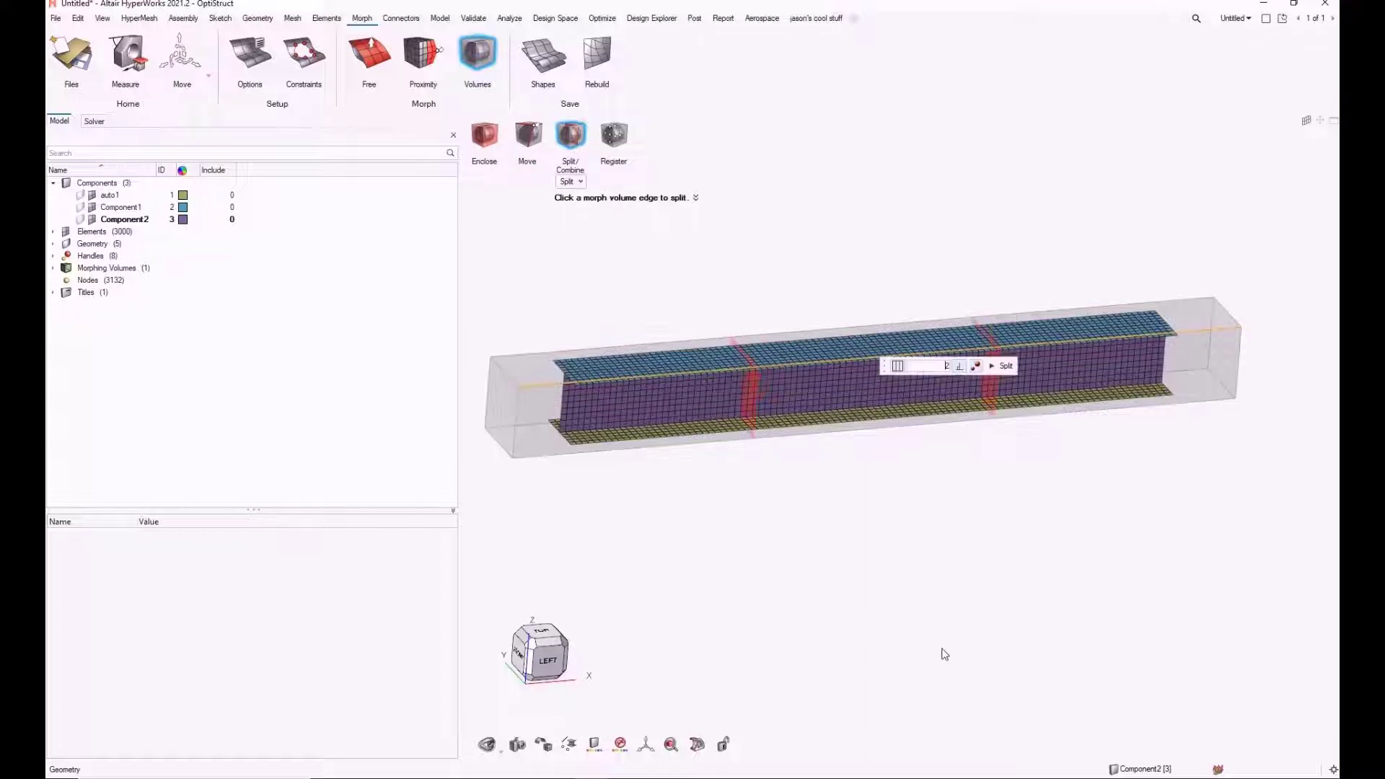
left_click(897, 366)
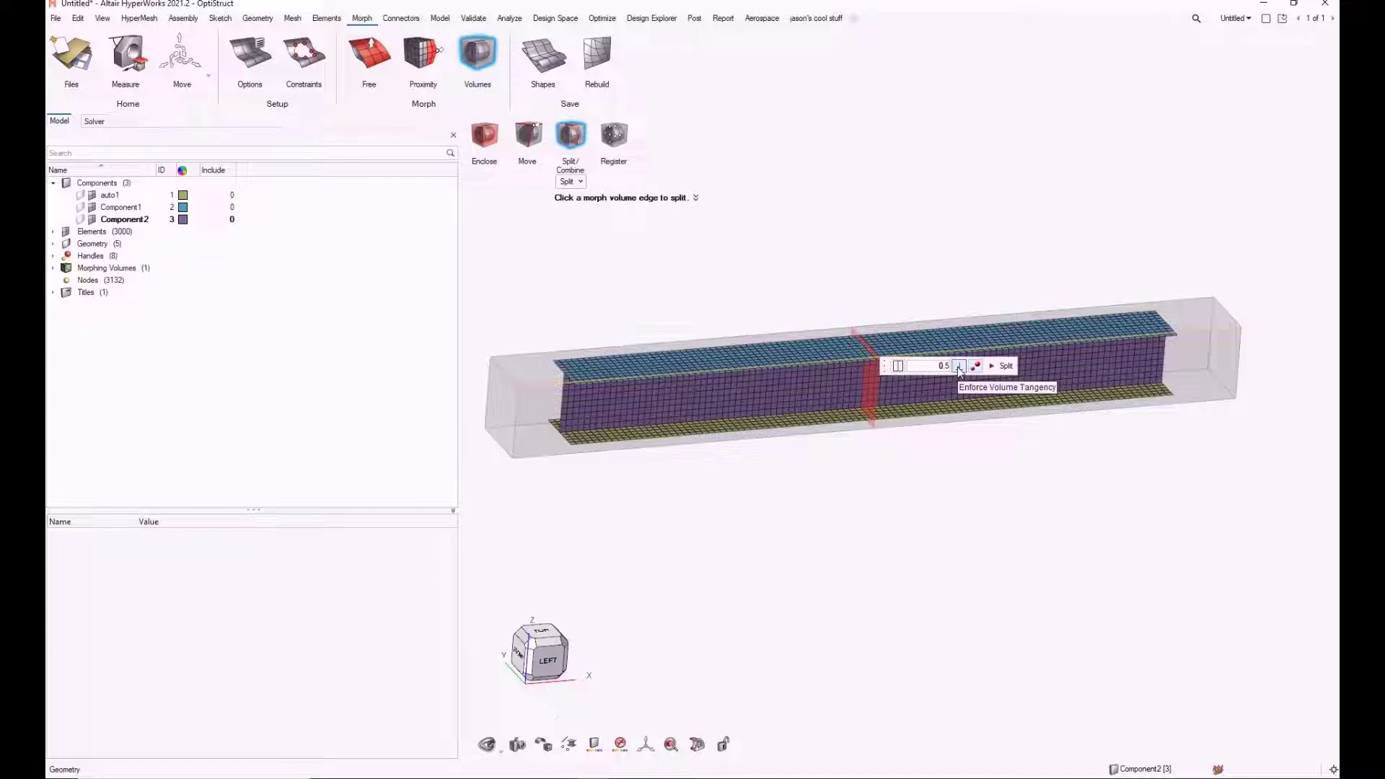
left_click(1005, 366)
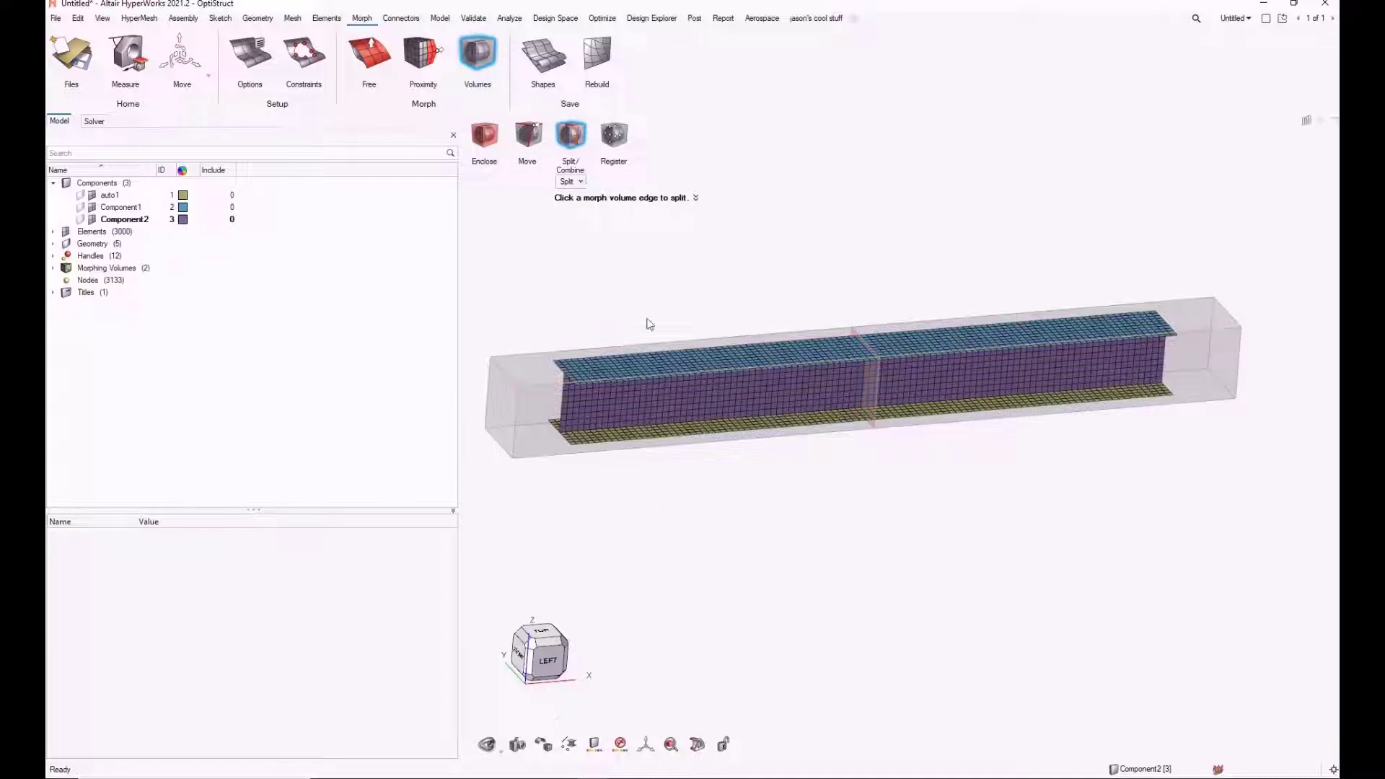
Divide both morph volumes over their height with 2 horizontal splits.
left_click(514, 422)
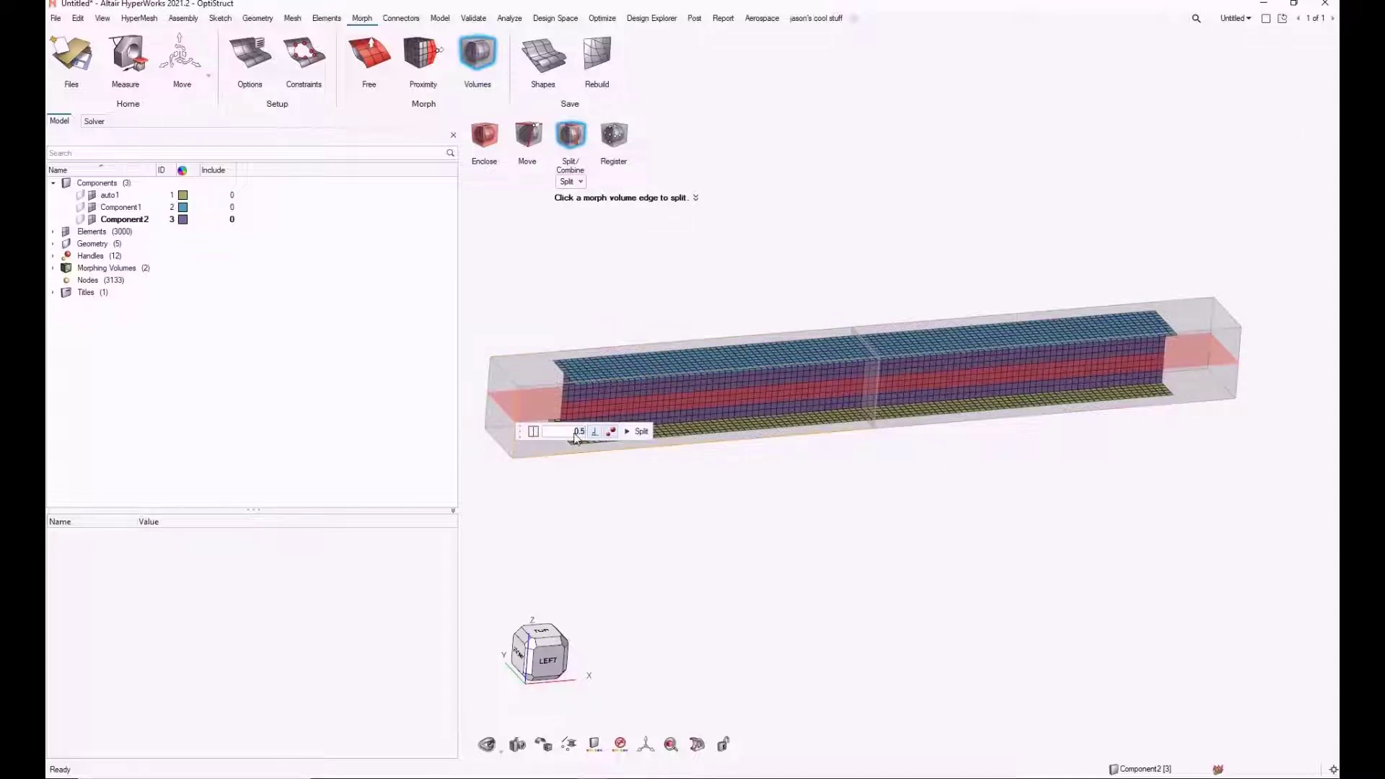
left_click(533, 433)
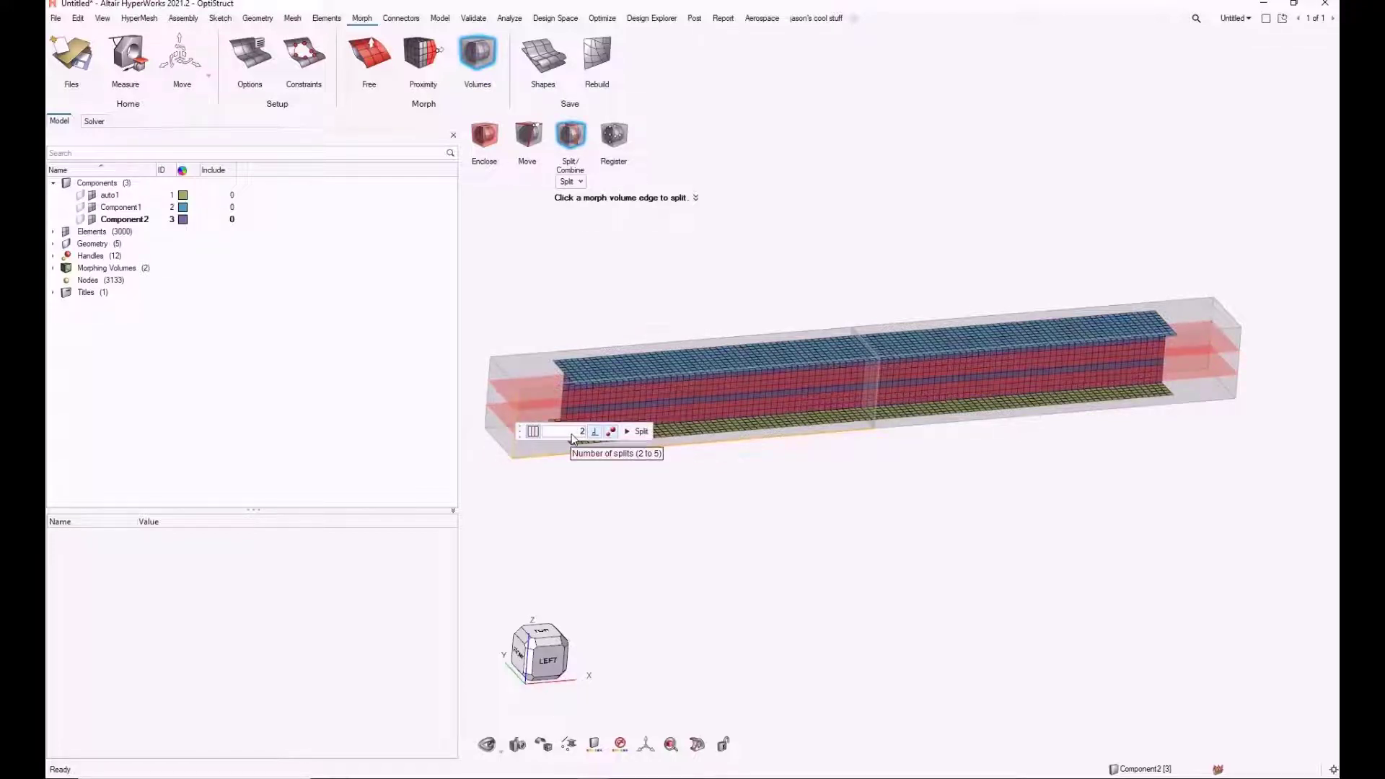
left_click(641, 431)
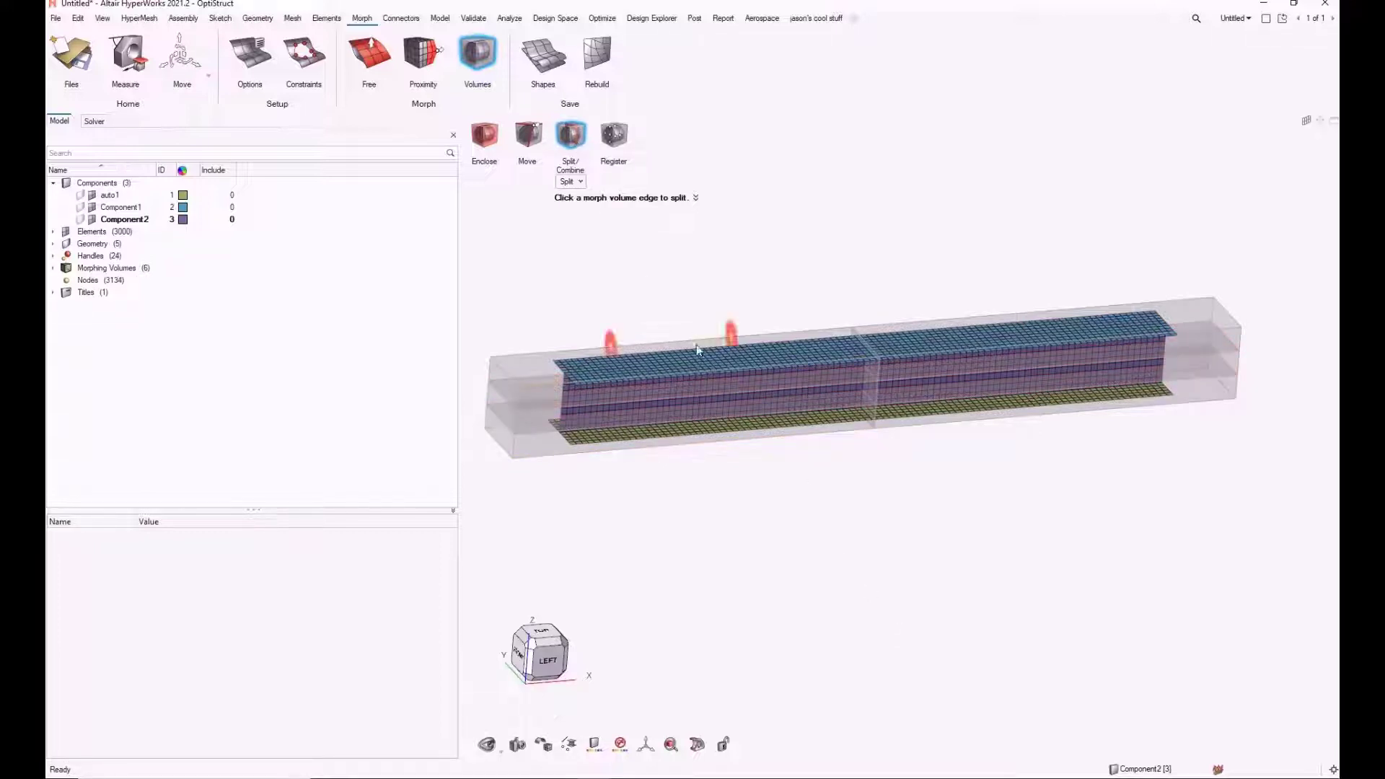
Divide each half of the beam's morph volumes crosswise with 2 splits along the length.
left_click(705, 378)
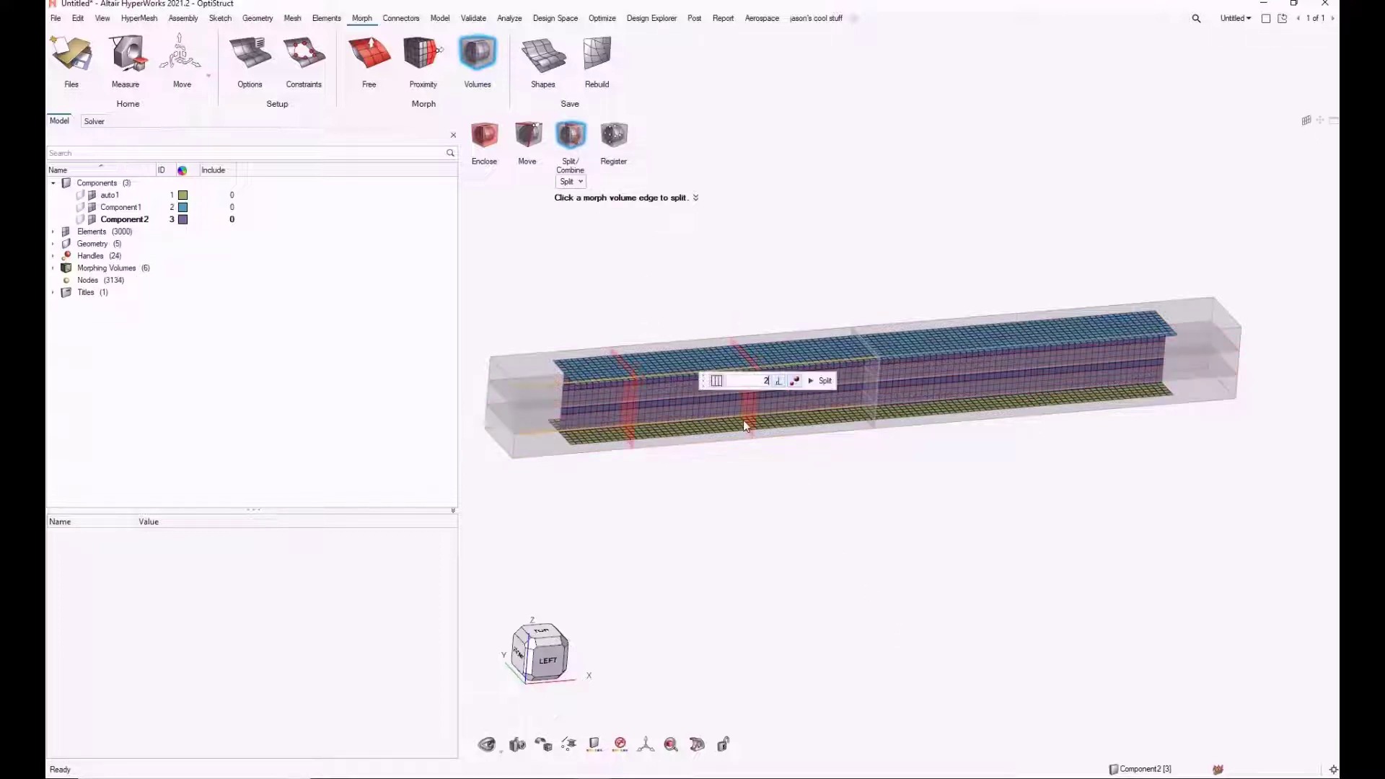
left_click(782, 386)
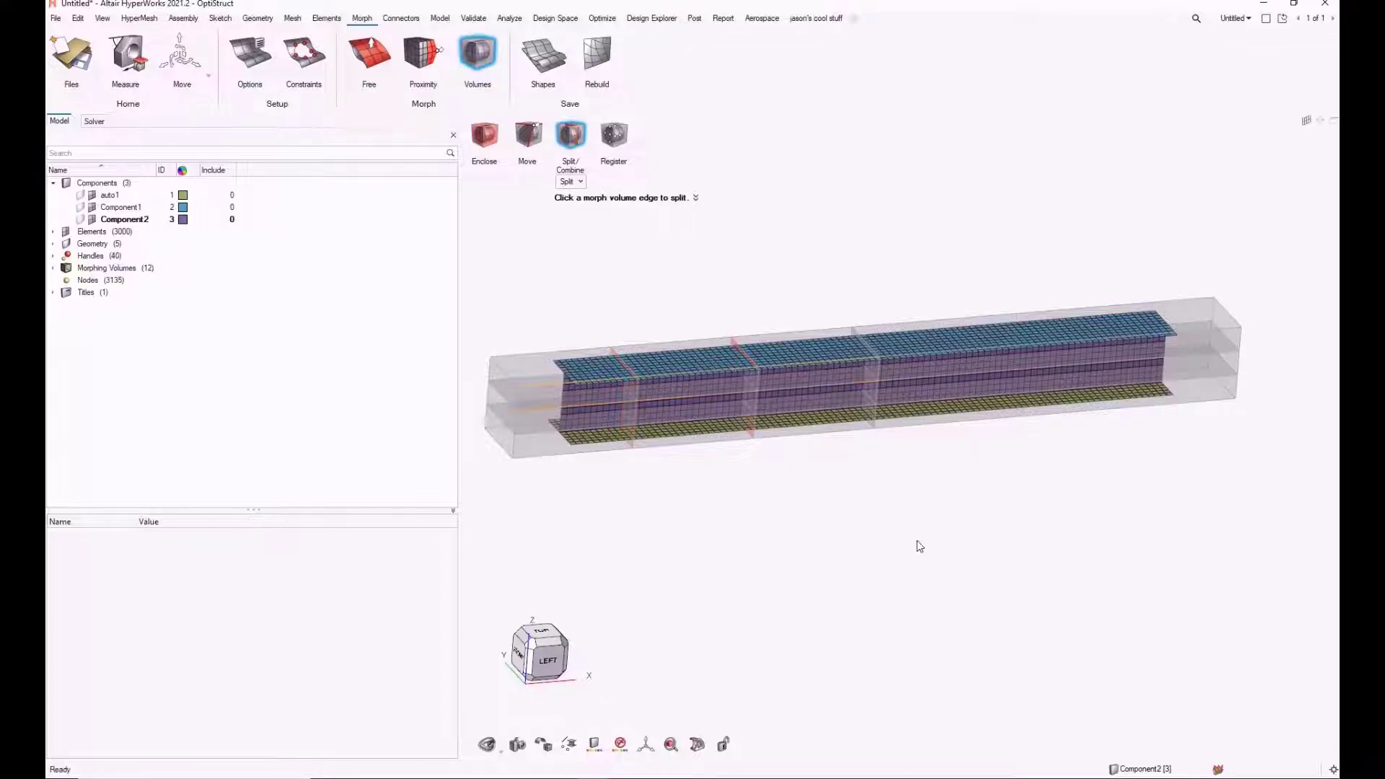
left_click(995, 343)
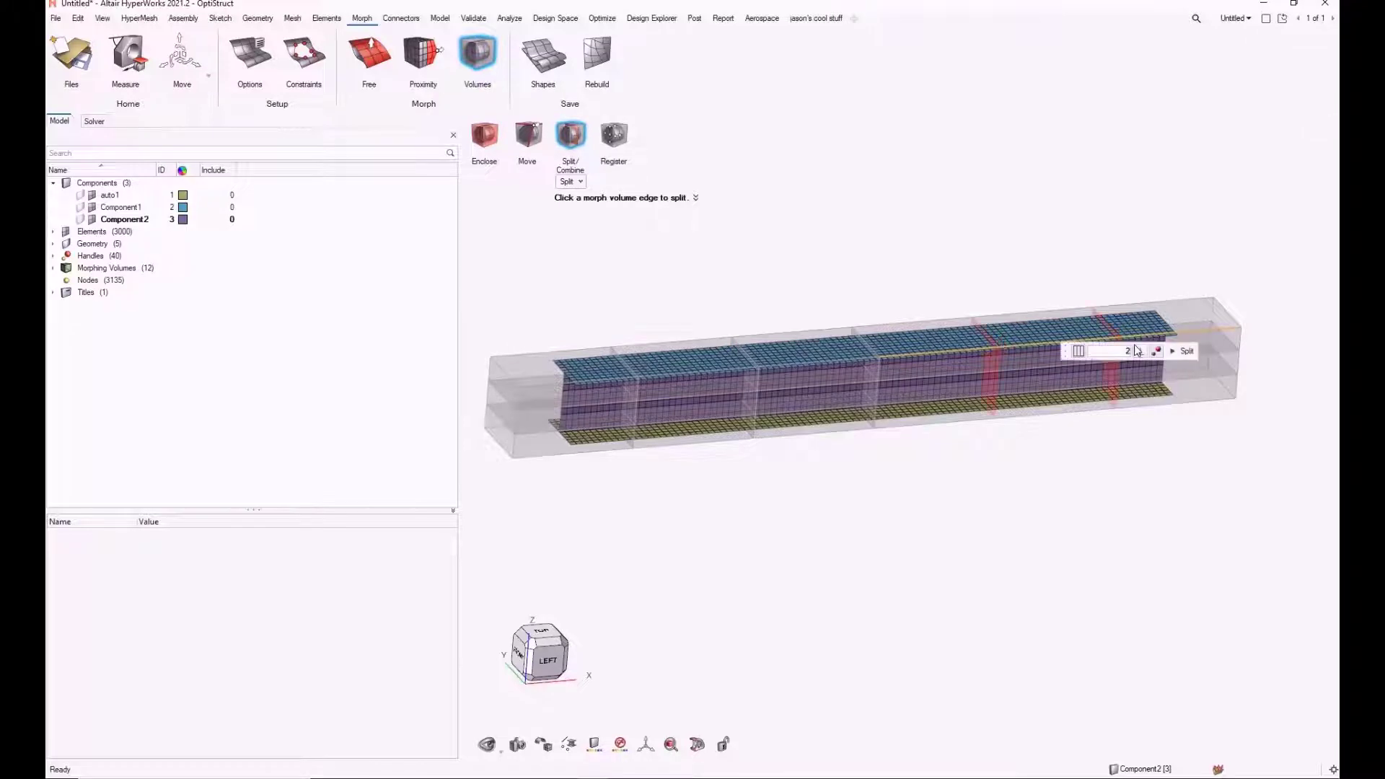
left_click(1187, 351)
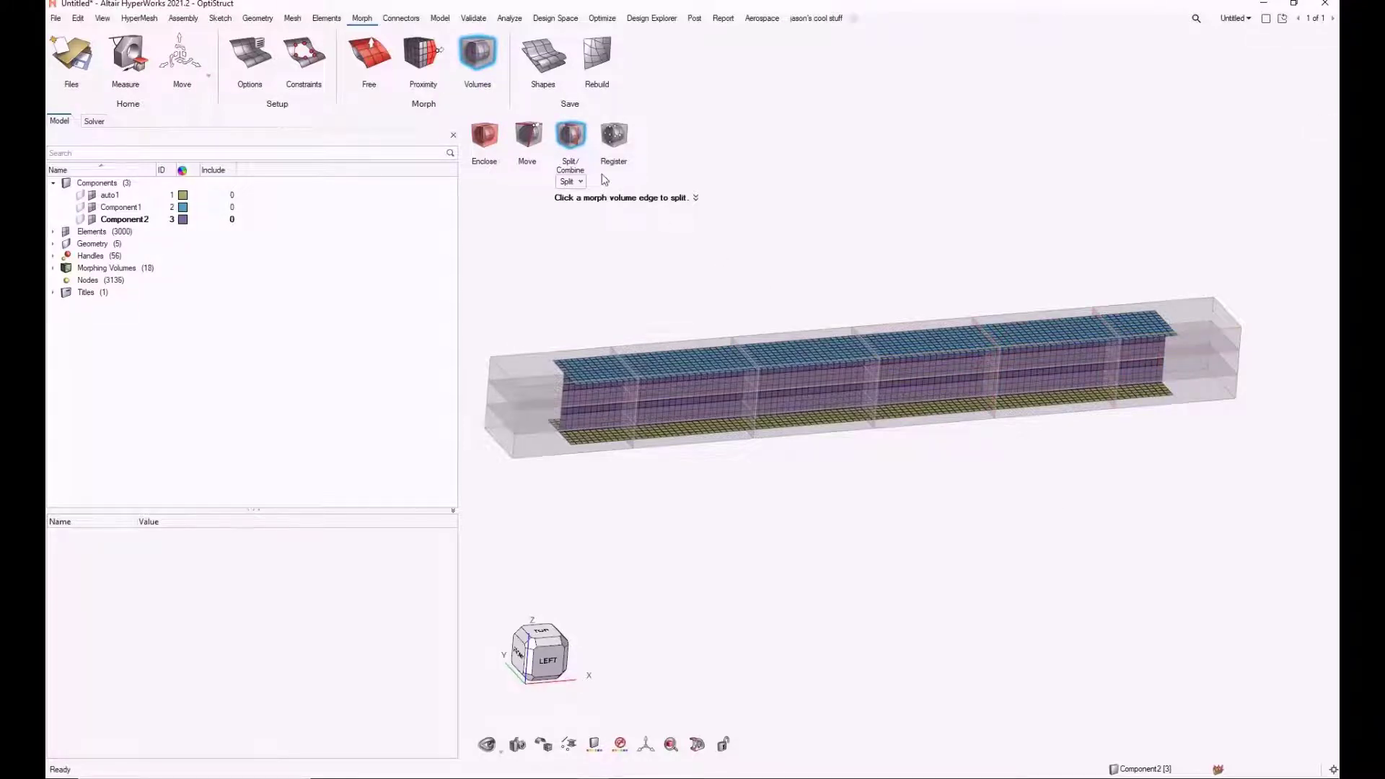
Tilt the upper flange's morph face between the second and third cross-divisions by its corner handle, and raise the face.
left_click(534, 139)
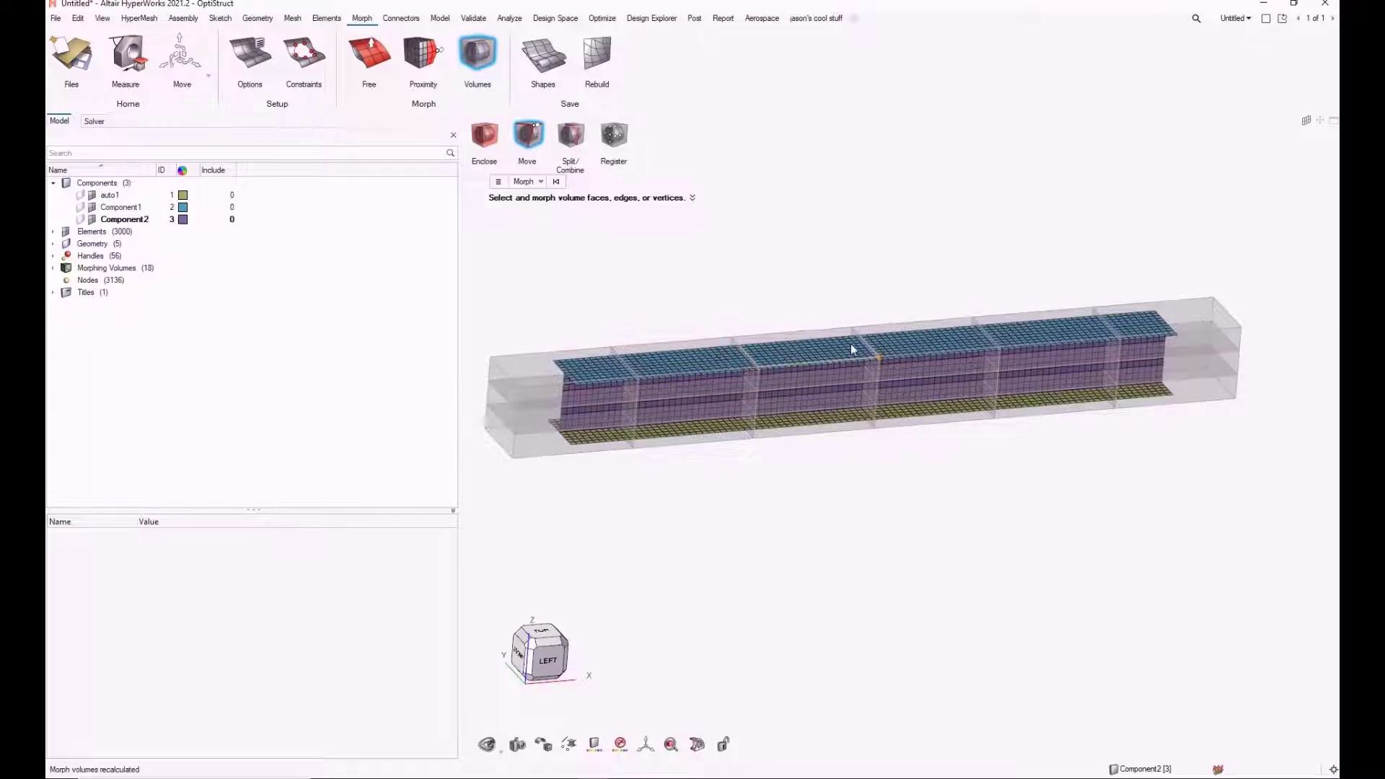
scroll(840, 347, "up", 3)
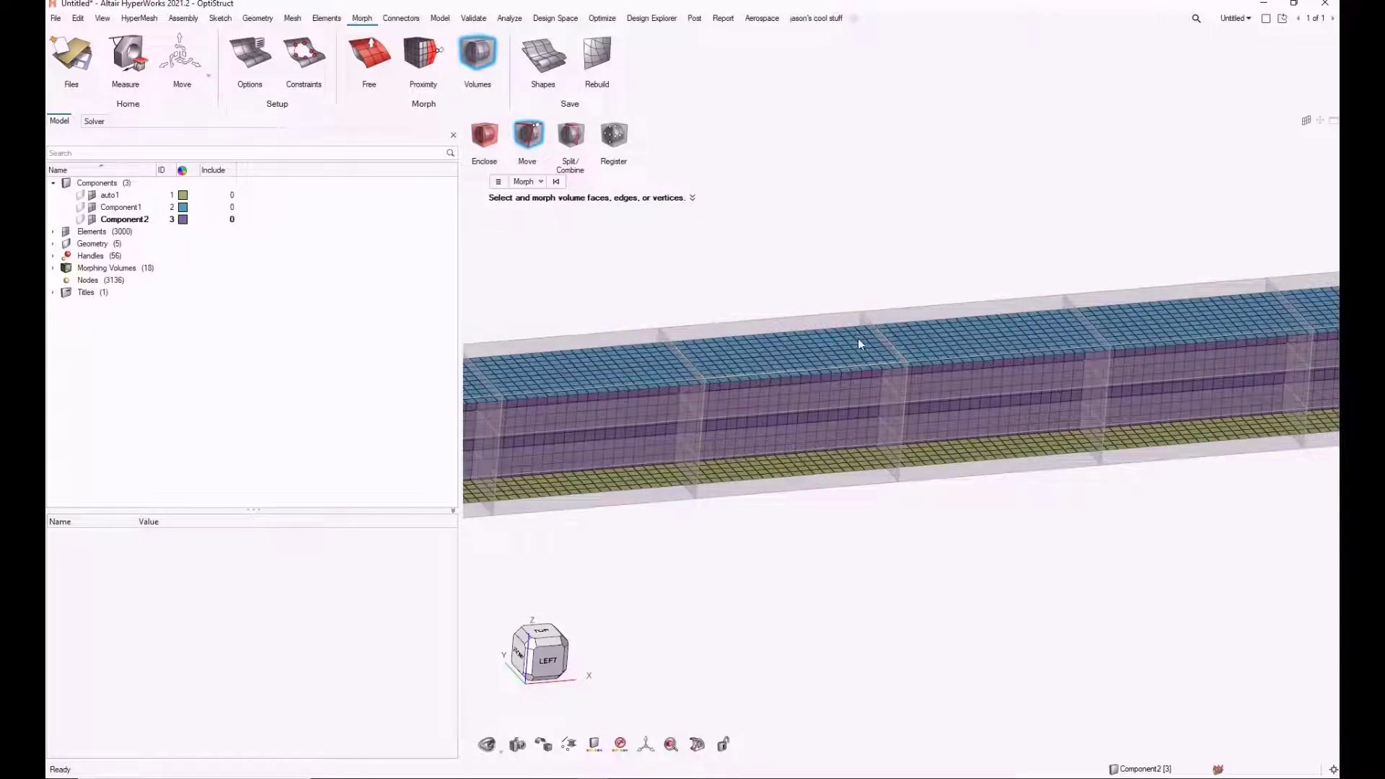
left_click(859, 345)
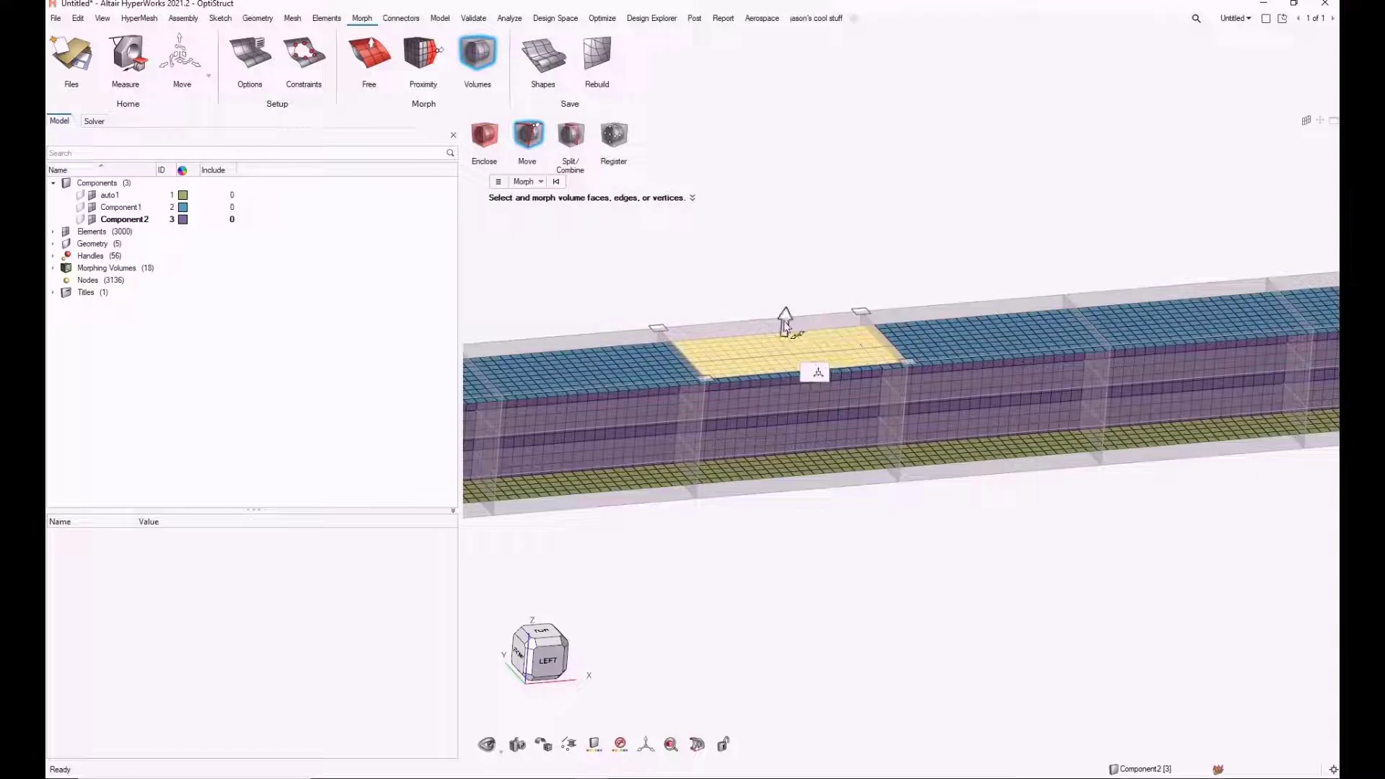
left_click_drag(654, 327, 670, 295)
left_click_drag(790, 312, 790, 286)
middle_click_drag(826, 465, 970, 352)
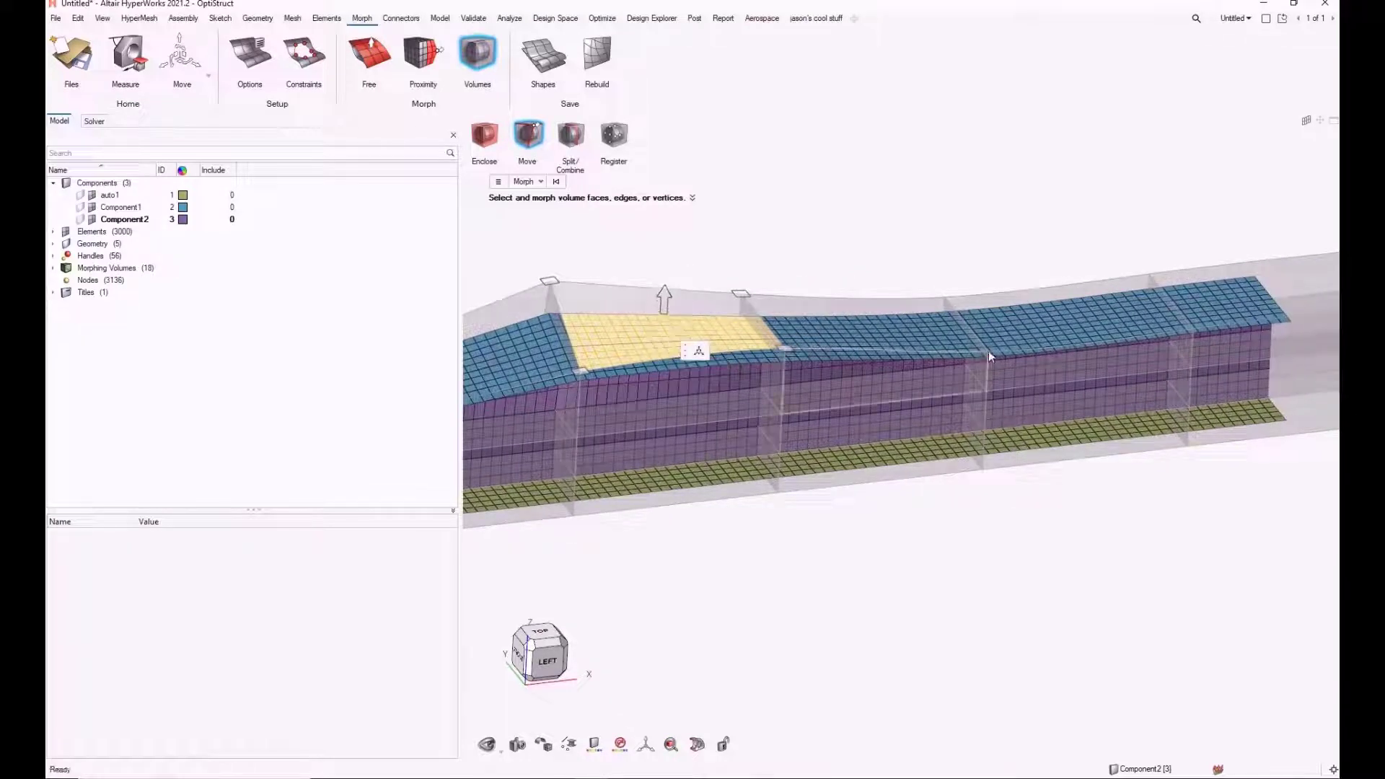
left_click(555, 182)
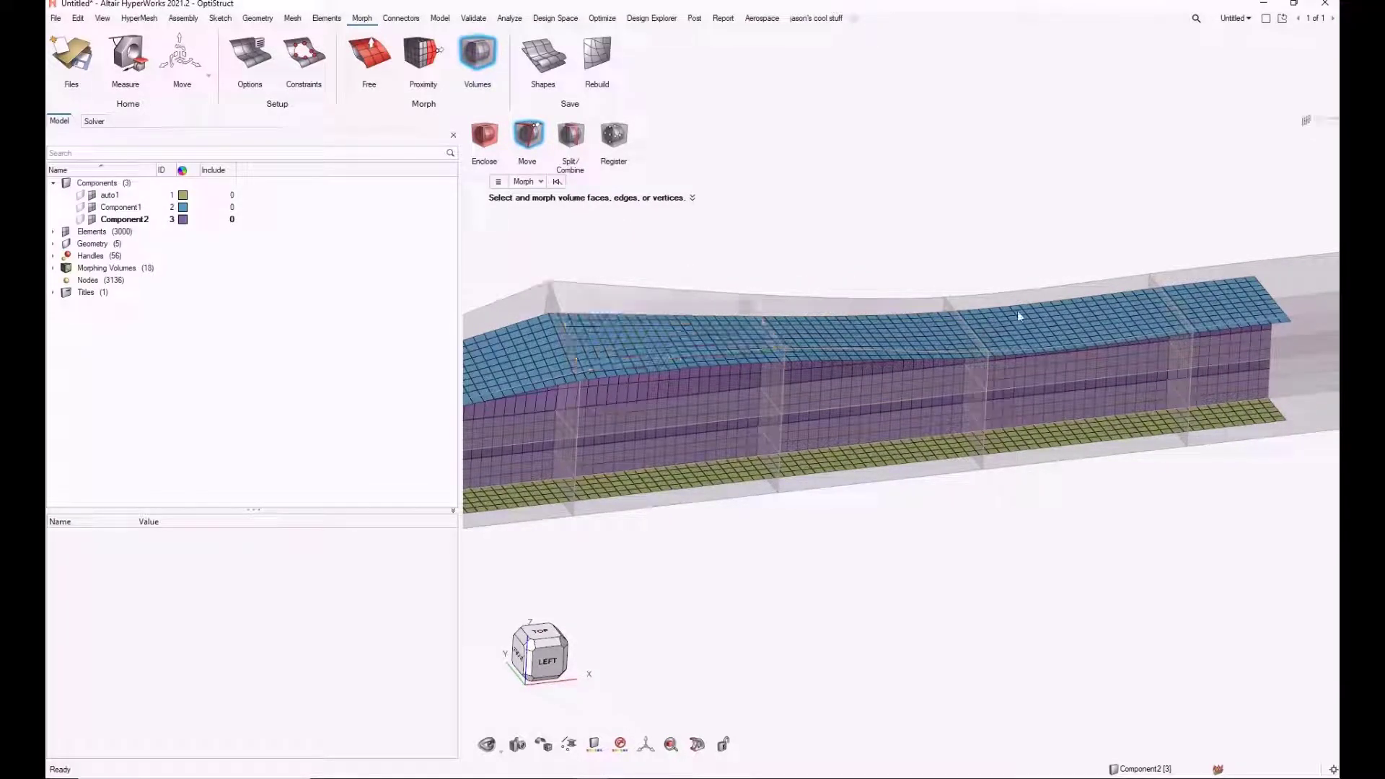
Move the upper flange's near-side vertex at the fourth cross-division about 6.07 outward along Y, and about 4.74 inward and down.
left_click(988, 353)
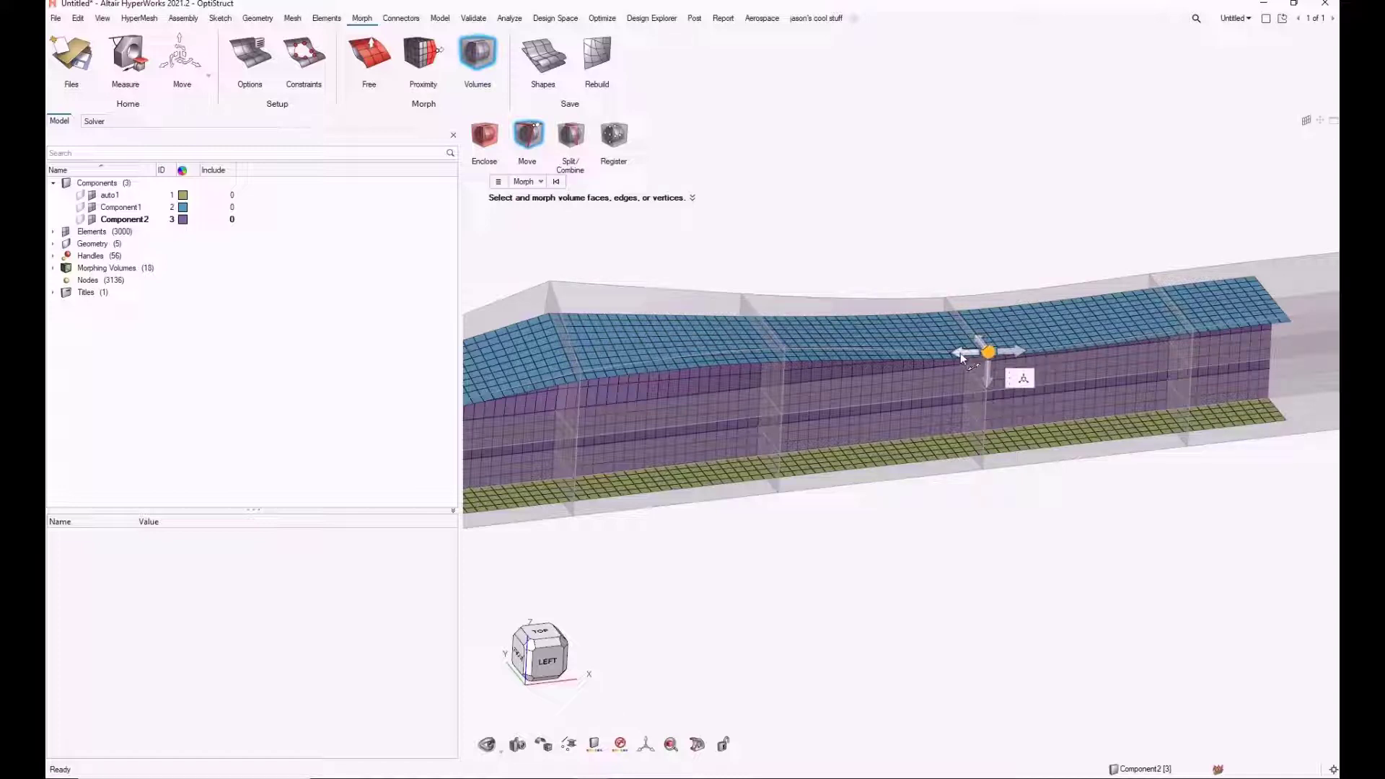
left_click_drag(984, 351, 1001, 378)
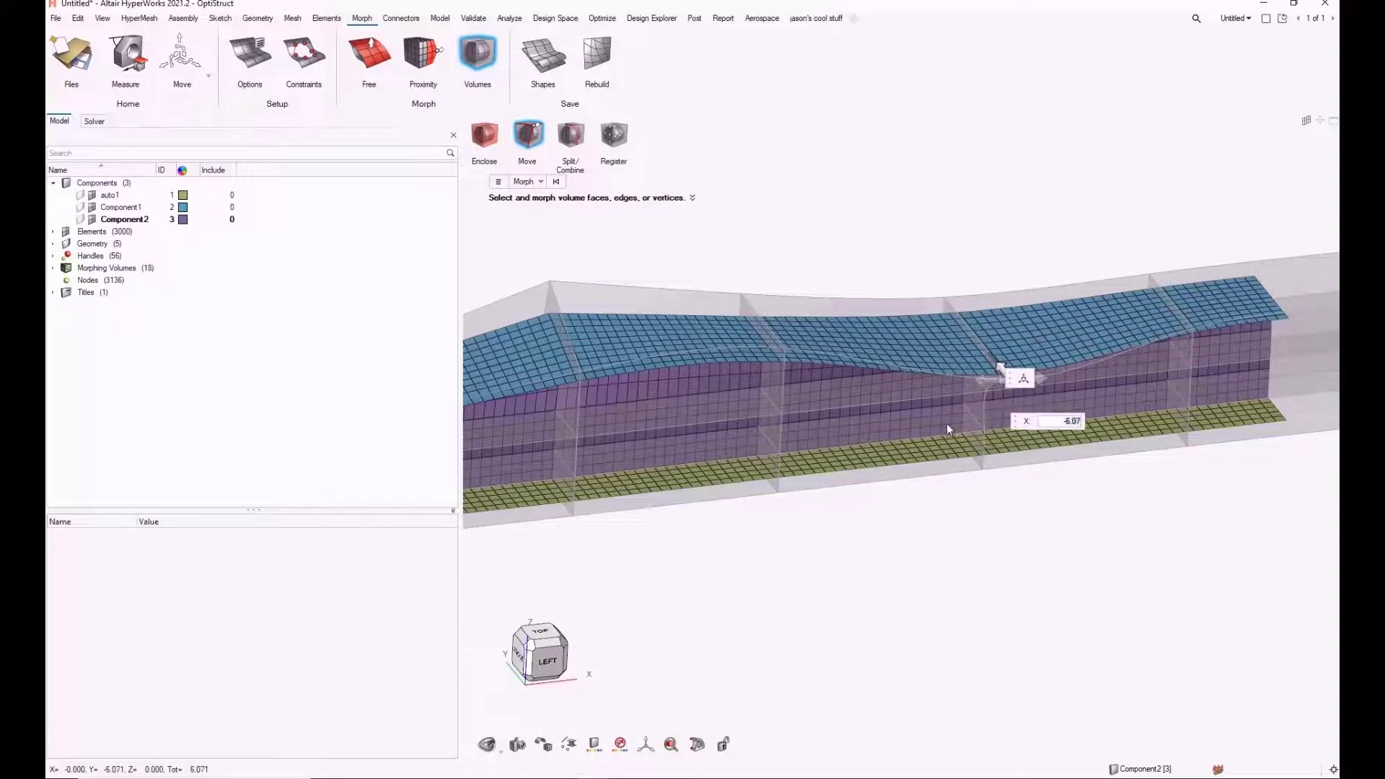
middle_click_drag(951, 430, 907, 320)
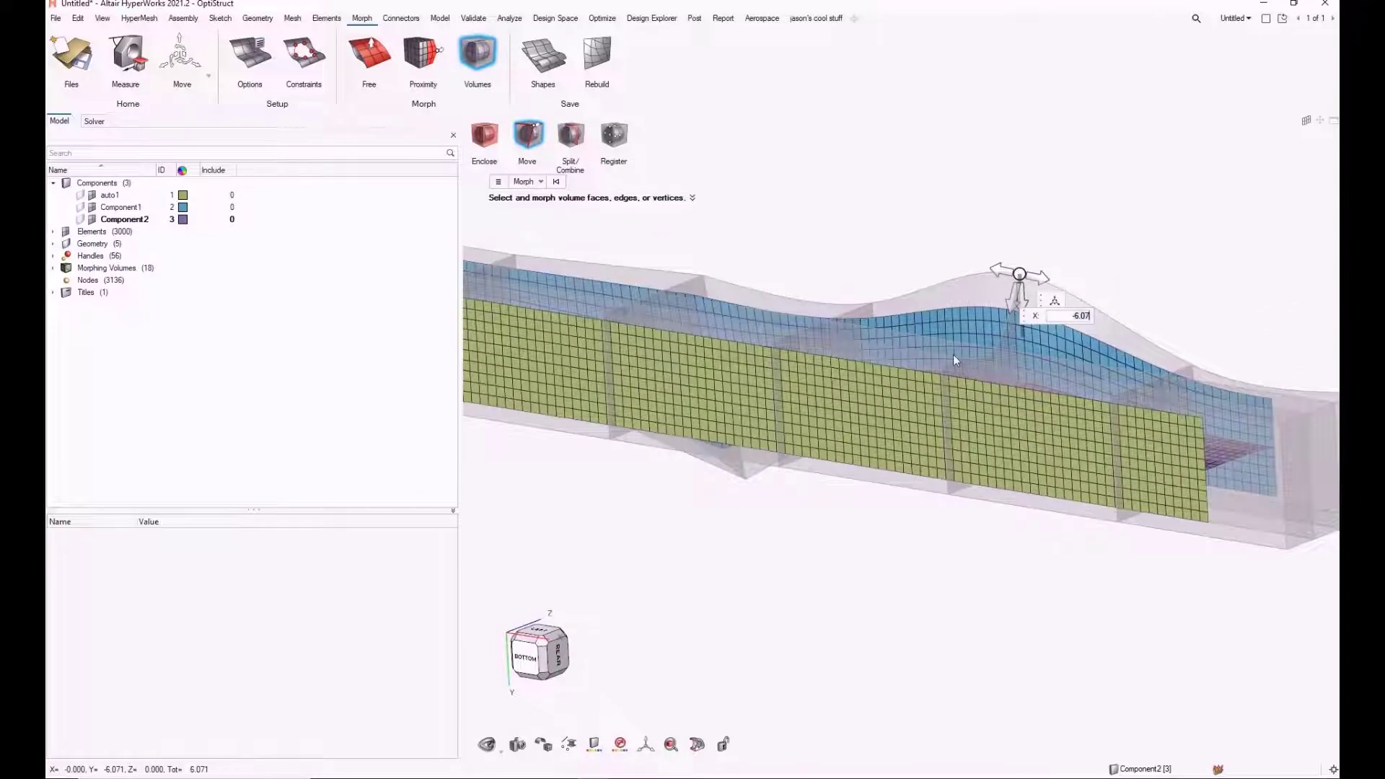
left_click_drag(1017, 299, 995, 354)
middle_click_drag(991, 397, 880, 408)
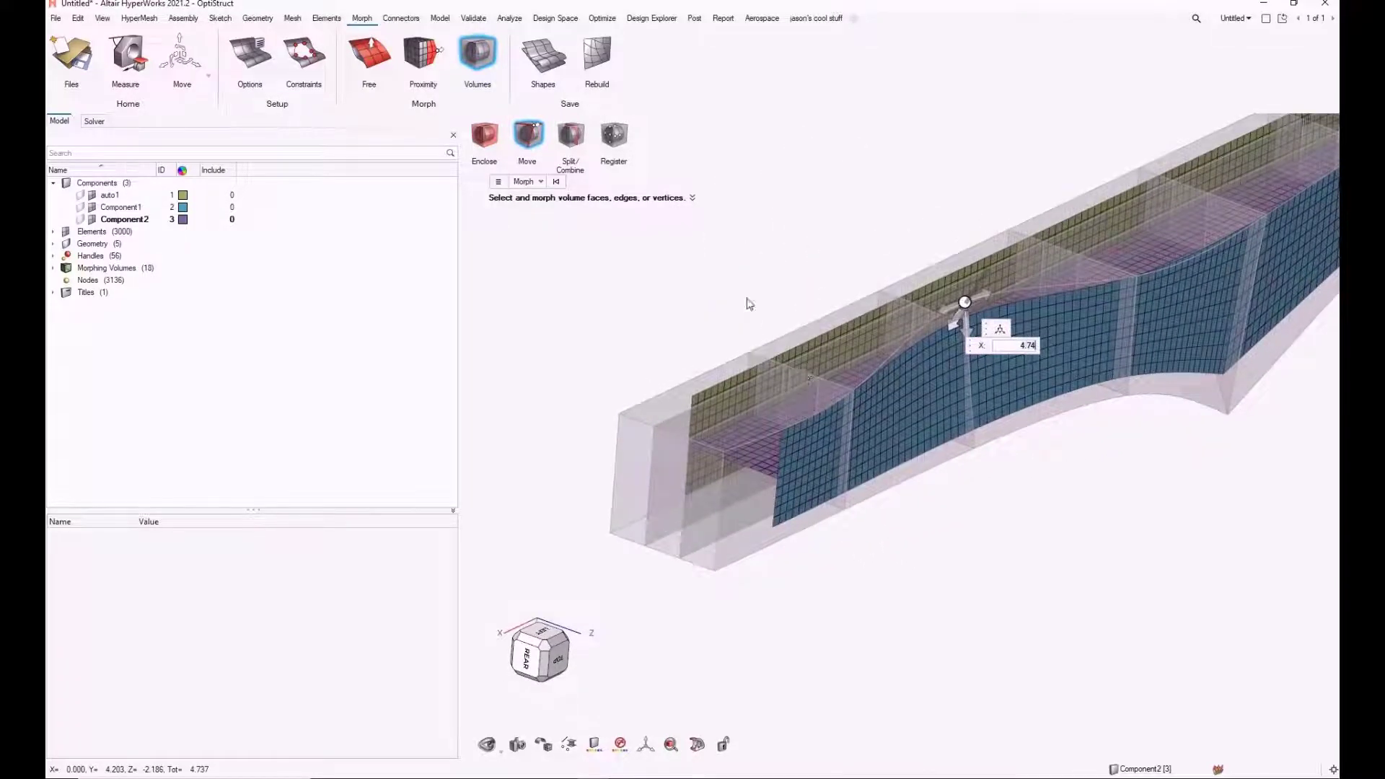
left_click(557, 182)
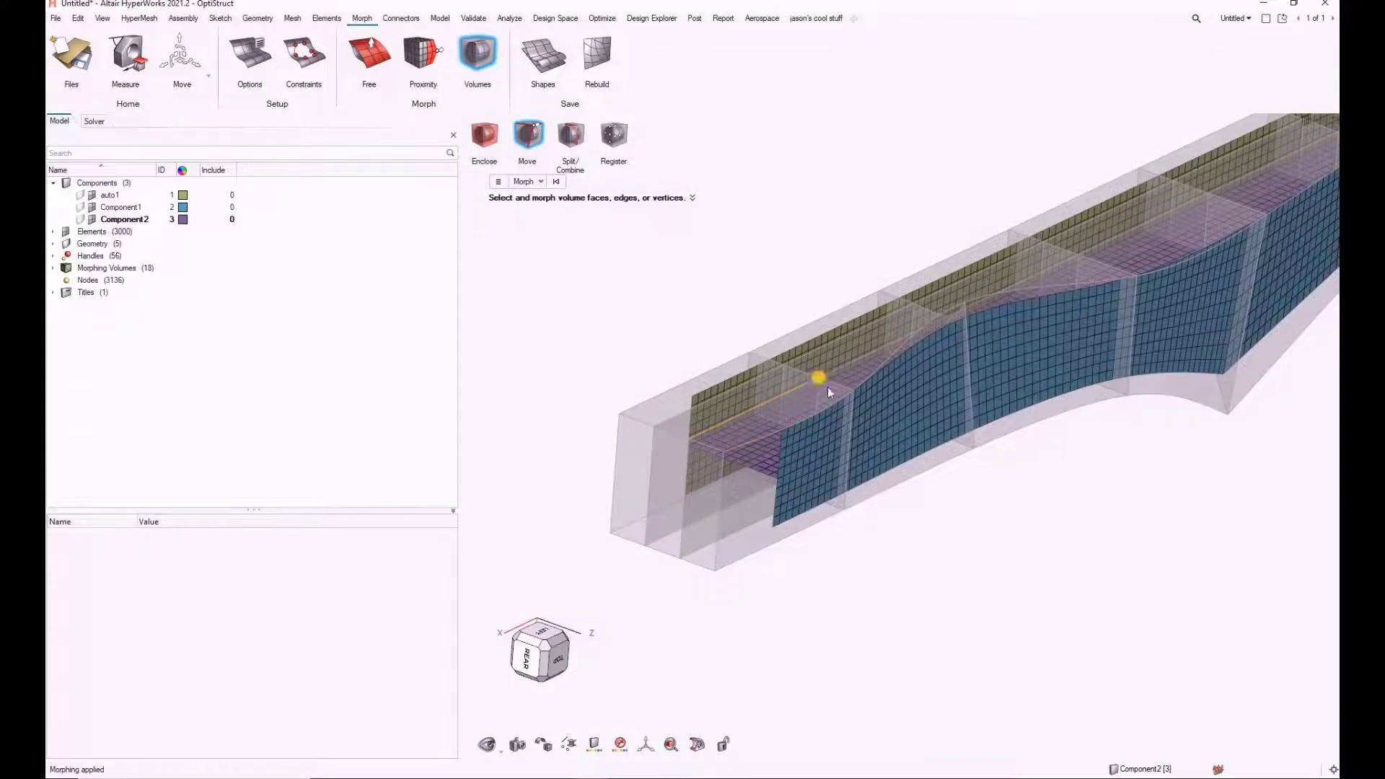
Move the upper inner-level morph vertex on the beam's opposite side, at the middle cross-division, about 7.04 outward along Y.
middle_click_drag(828, 387, 925, 380)
scroll(884, 385, "up", 2)
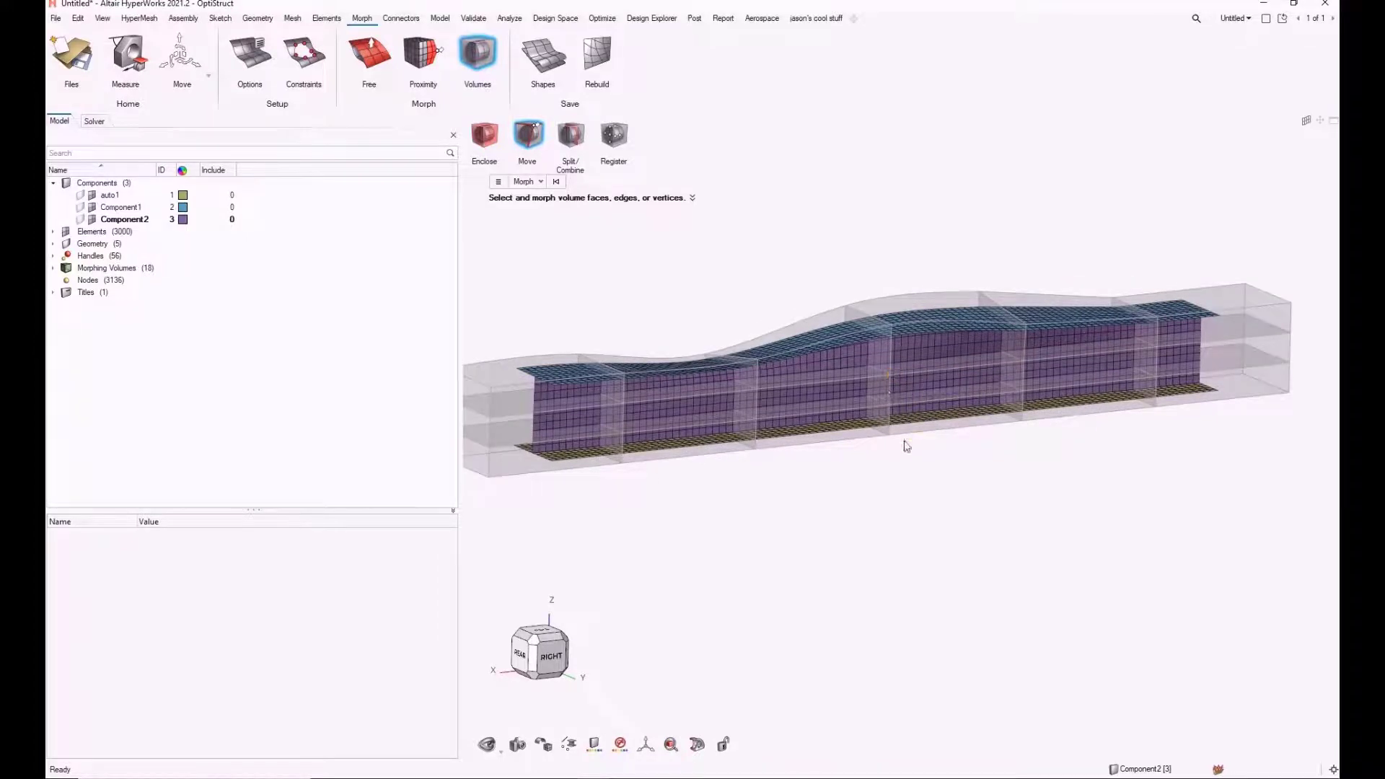
left_click(888, 375)
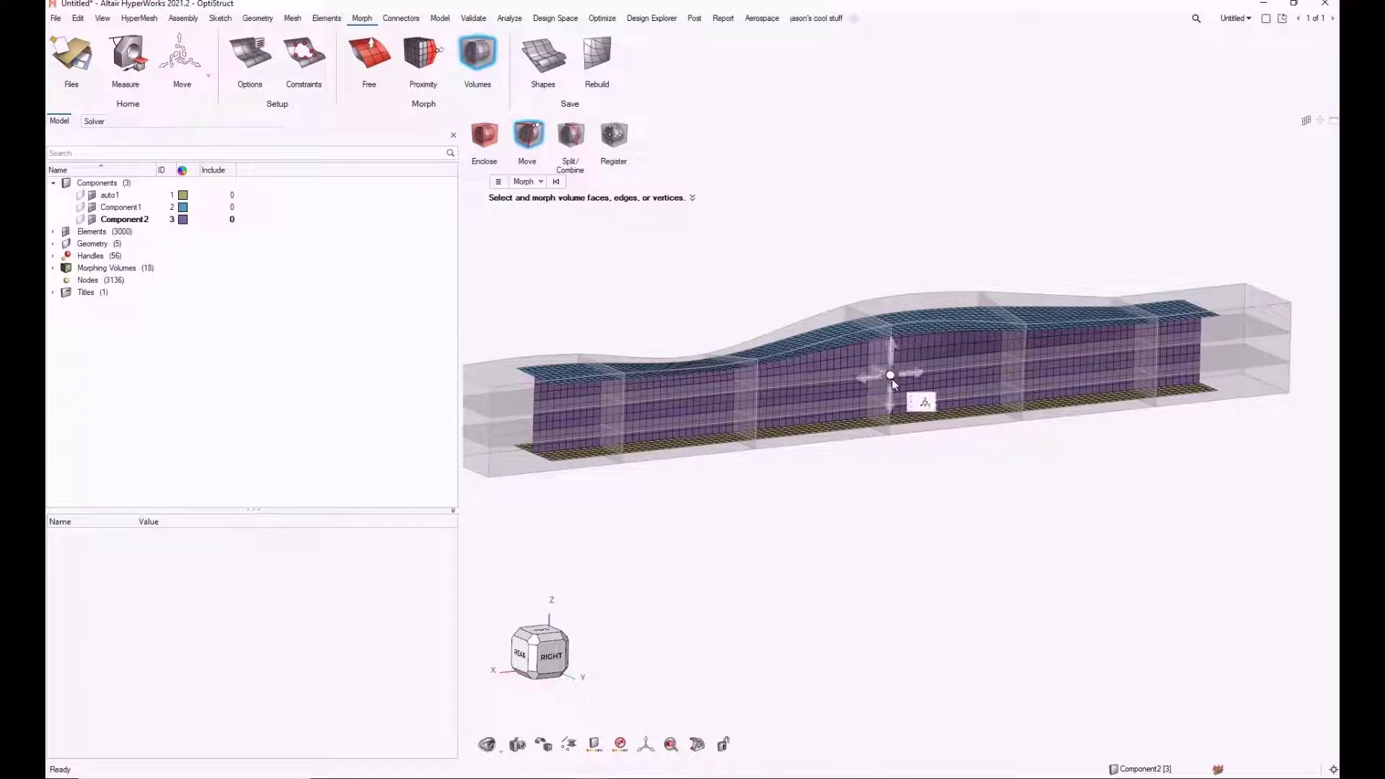
left_click_drag(893, 384, 919, 396)
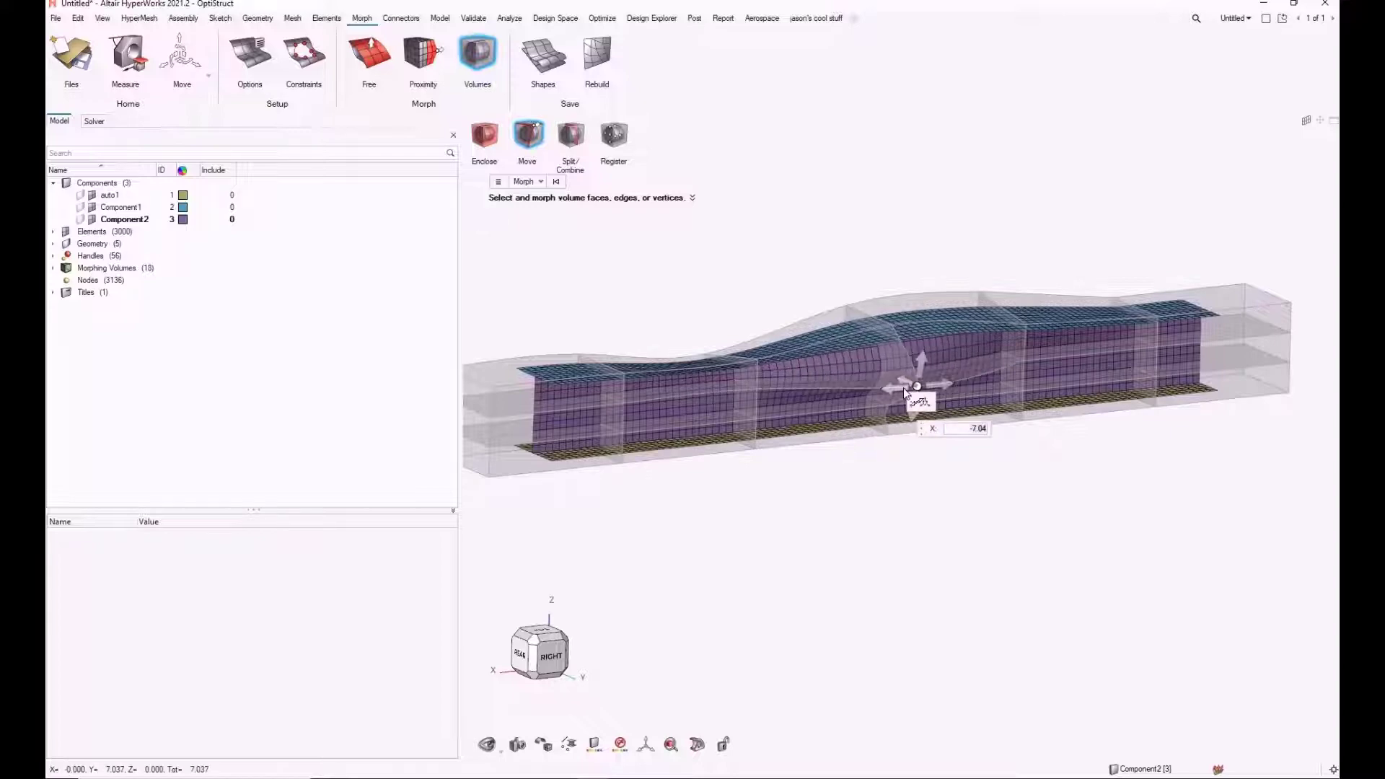
middle_click_drag(868, 434, 831, 429)
scroll(859, 385, "up", 3)
scroll(659, 425, "up", 5)
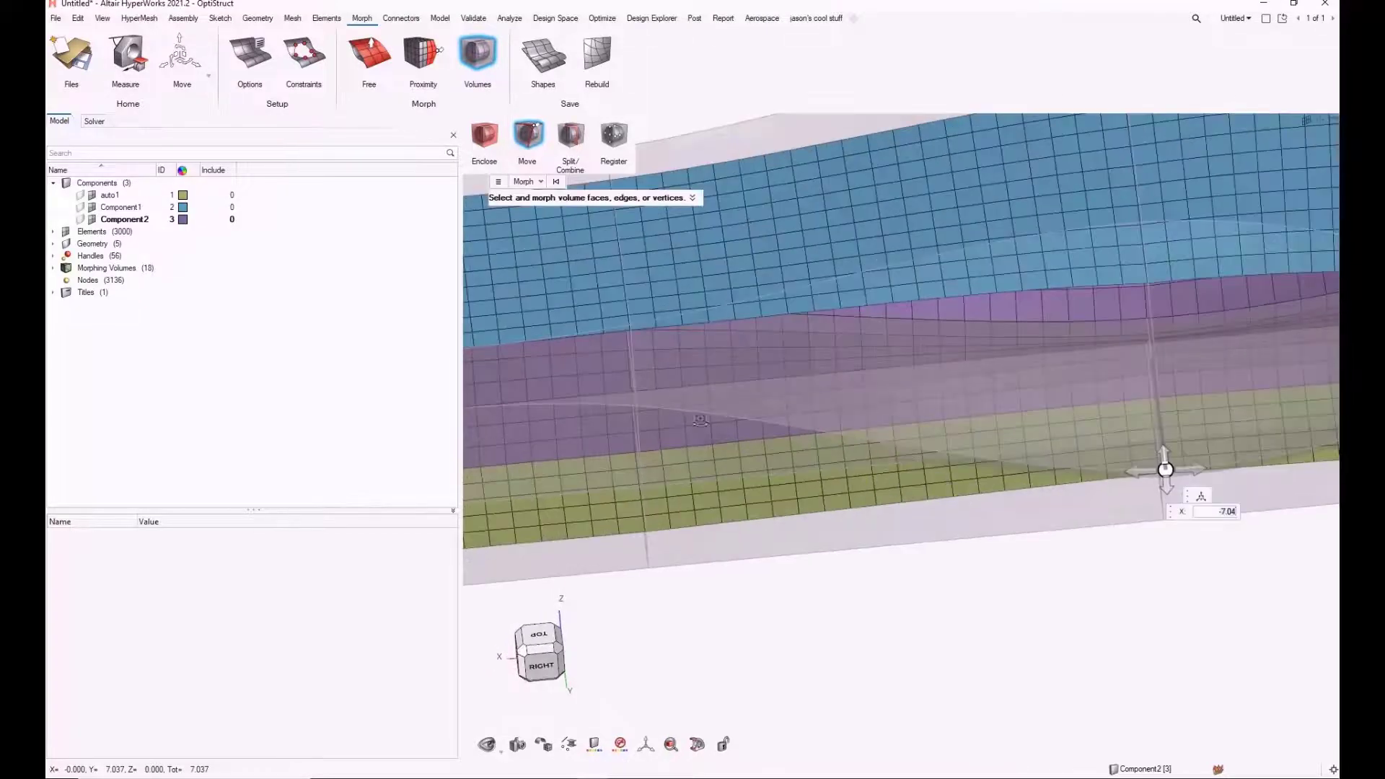
middle_click_drag(682, 404, 695, 444)
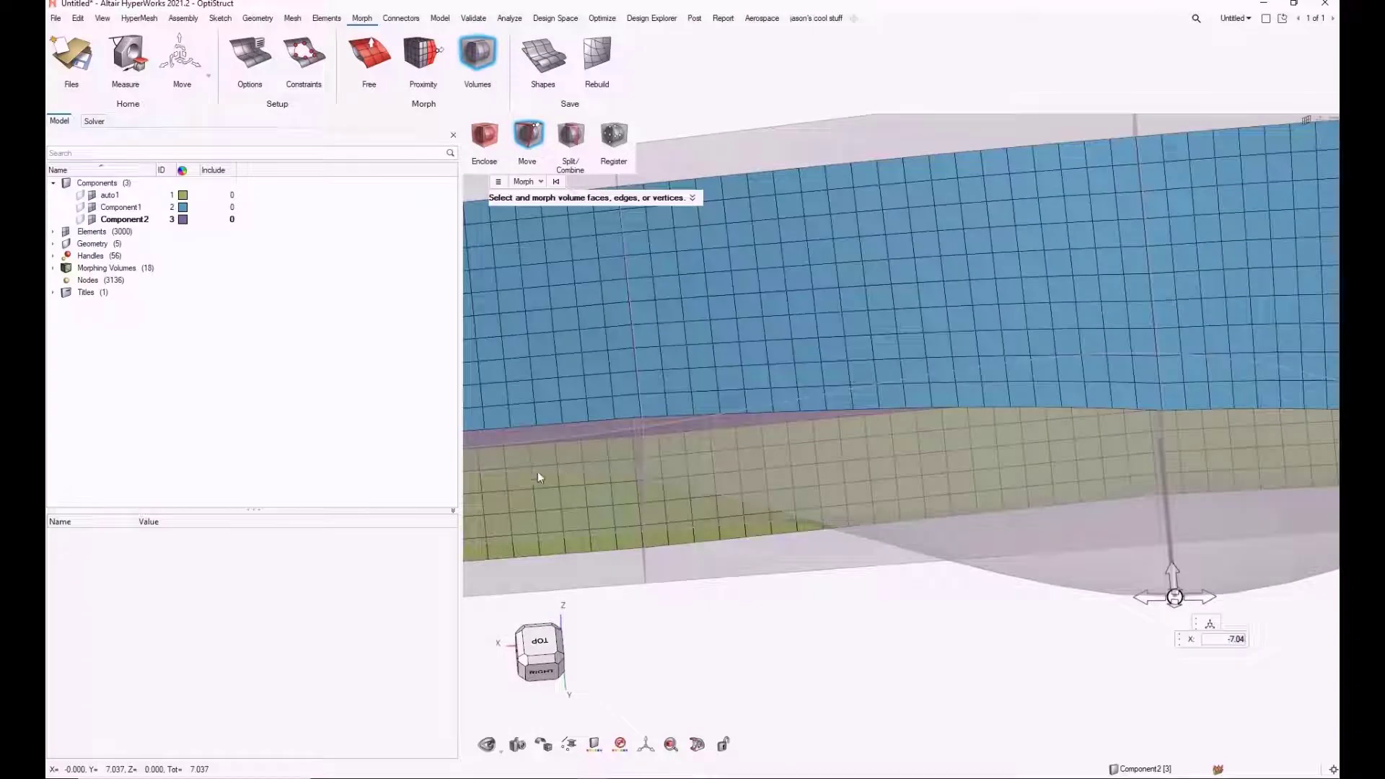
scroll(858, 626, "down", 4)
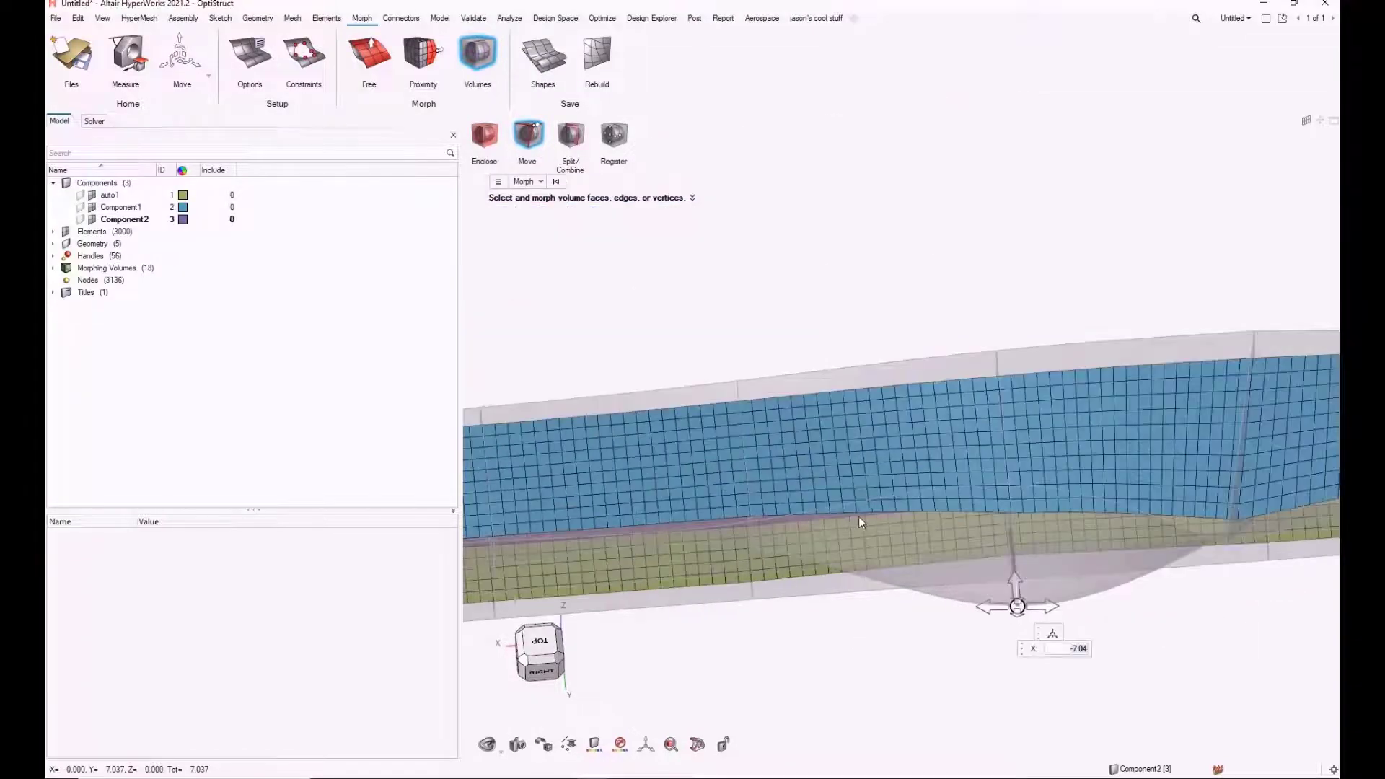
middle_click_drag(859, 517, 876, 494)
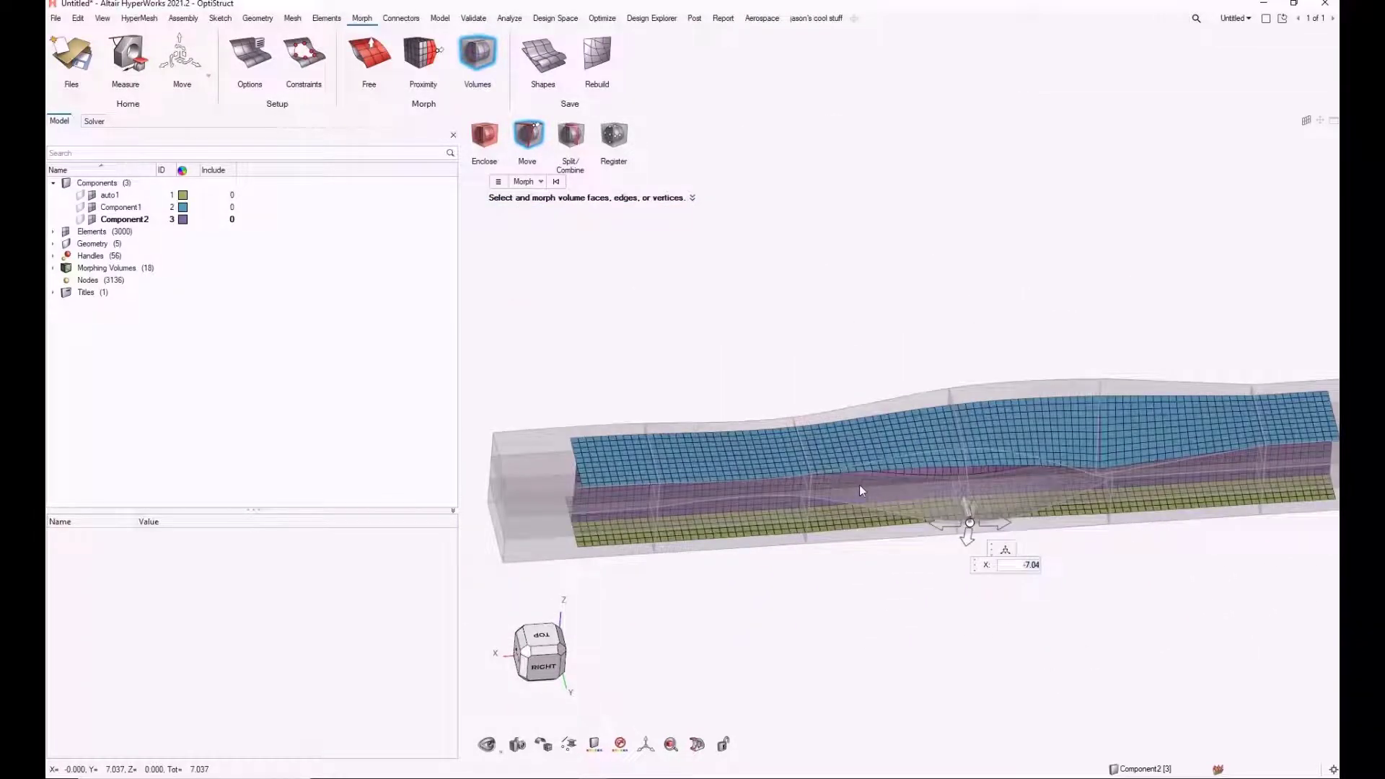
key("BackSpace")
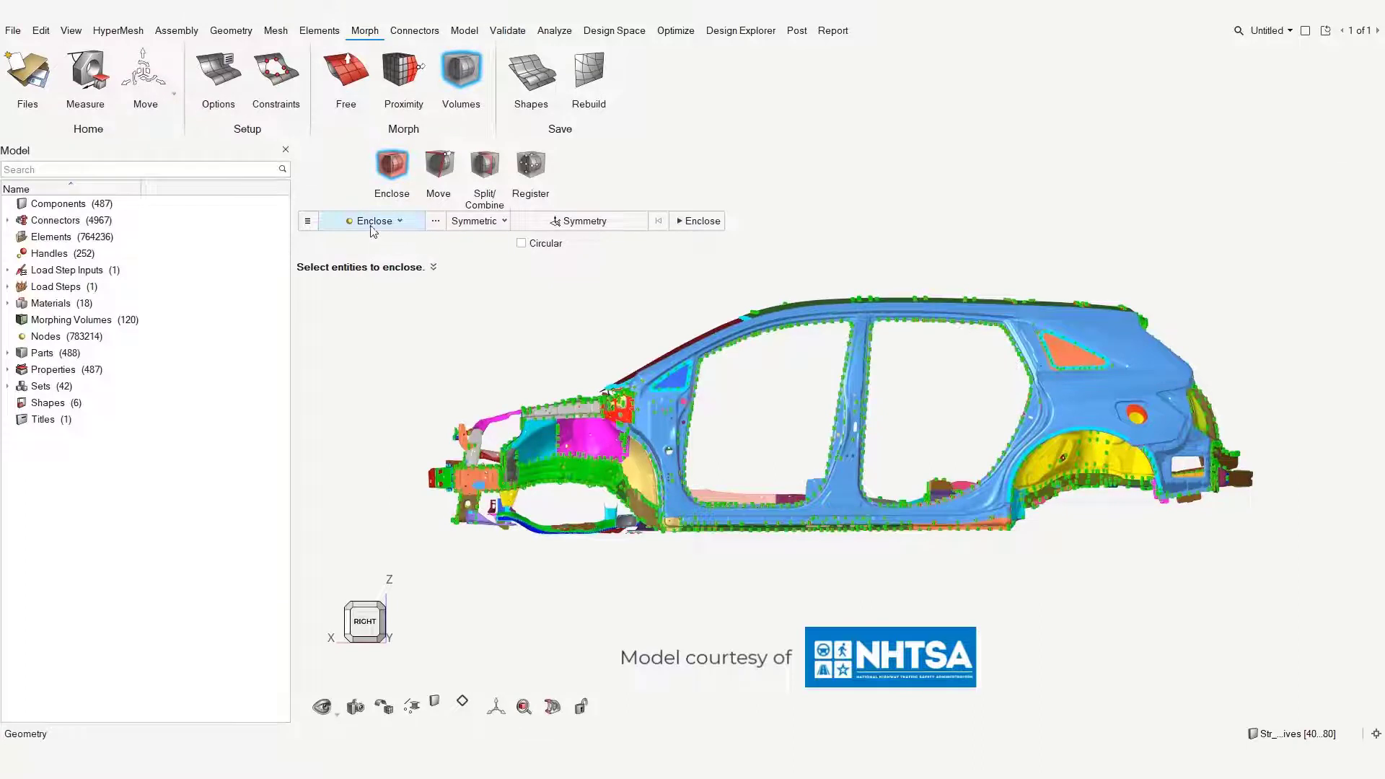
Set the enclosing morph volume type to Symmetric and select the whole vehicle body to enclose.
left_click(308, 223)
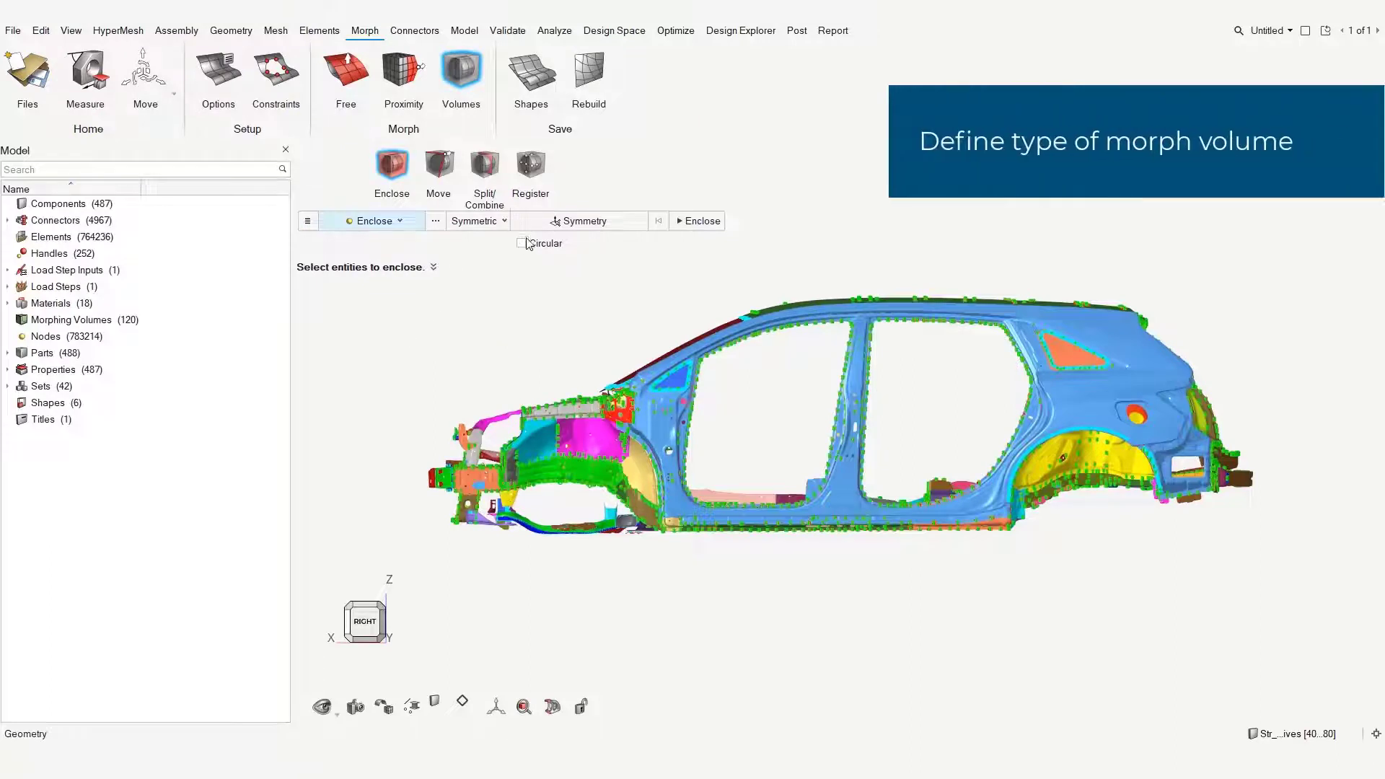
left_click(503, 221)
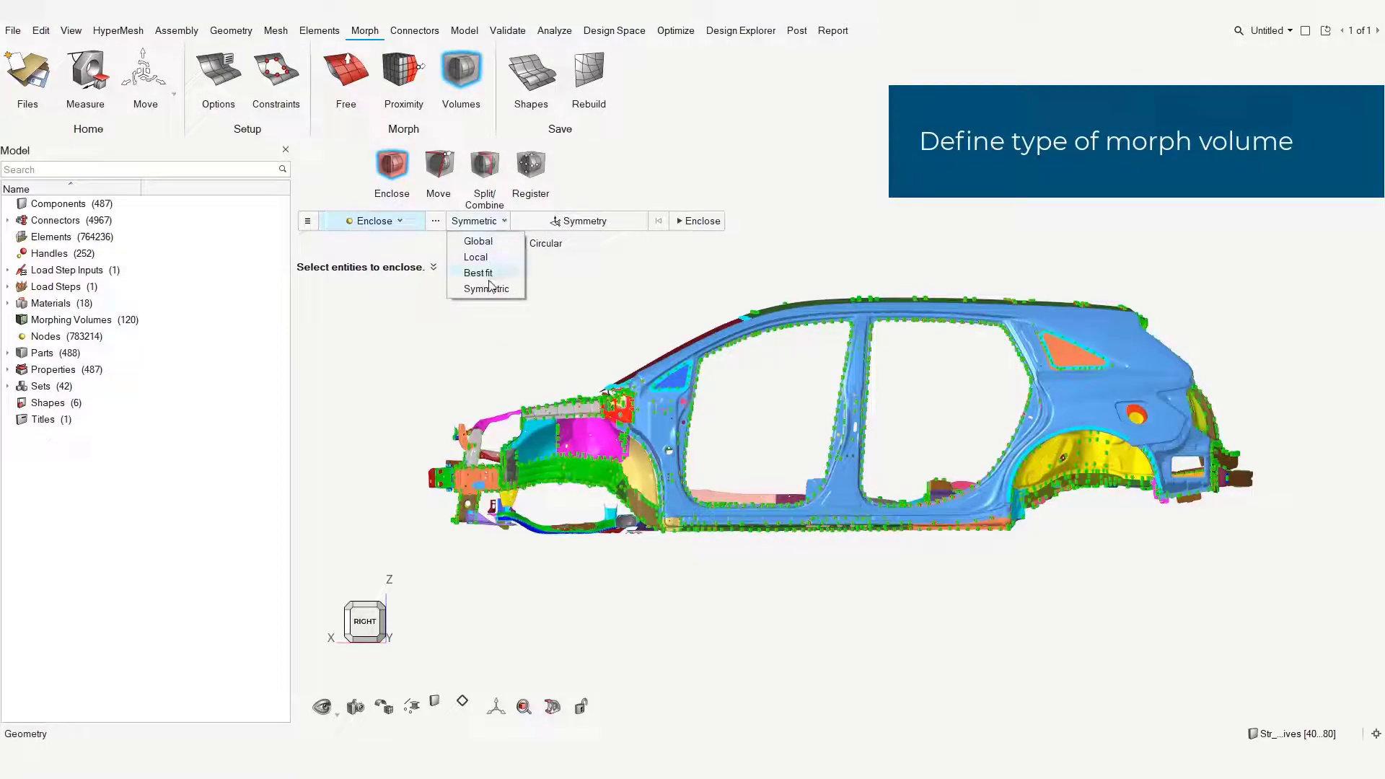
left_click(488, 290)
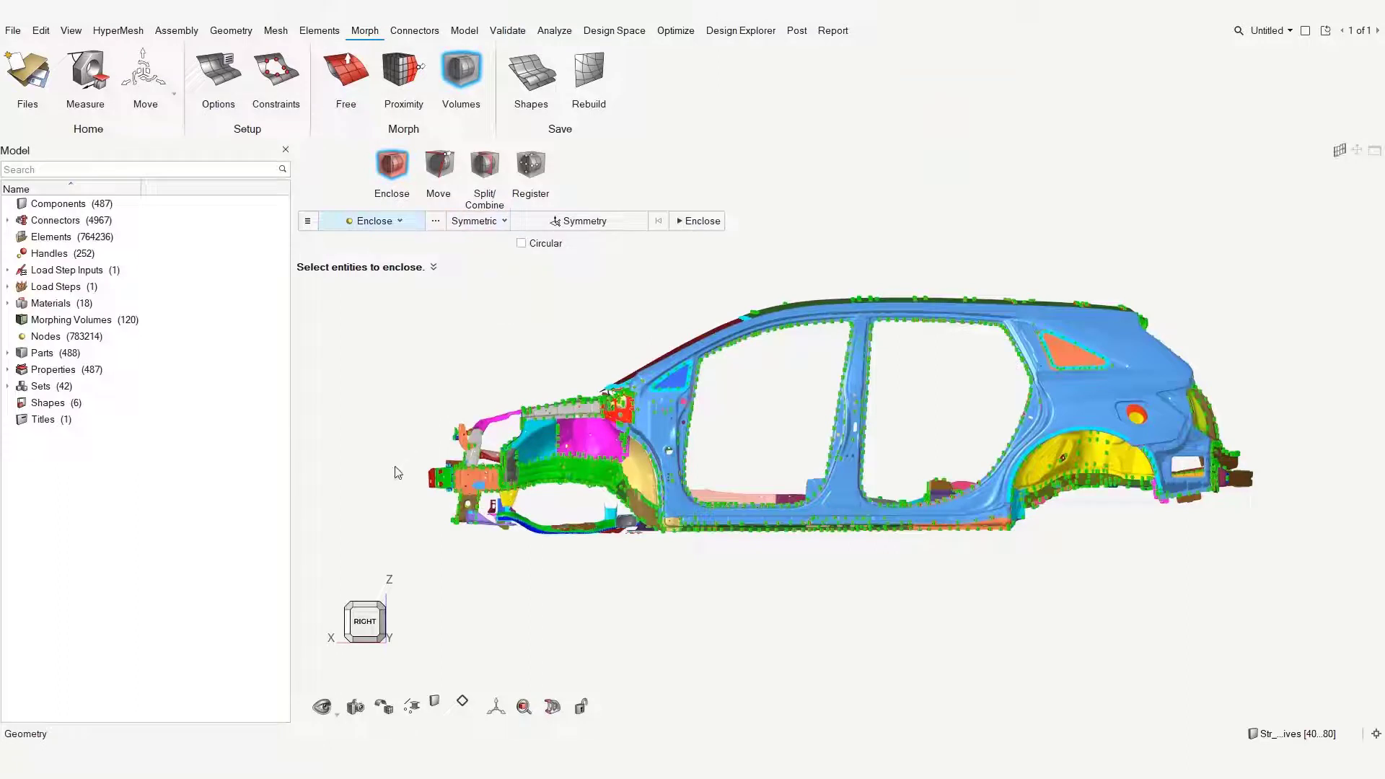
left_click_drag(429, 245, 1378, 647)
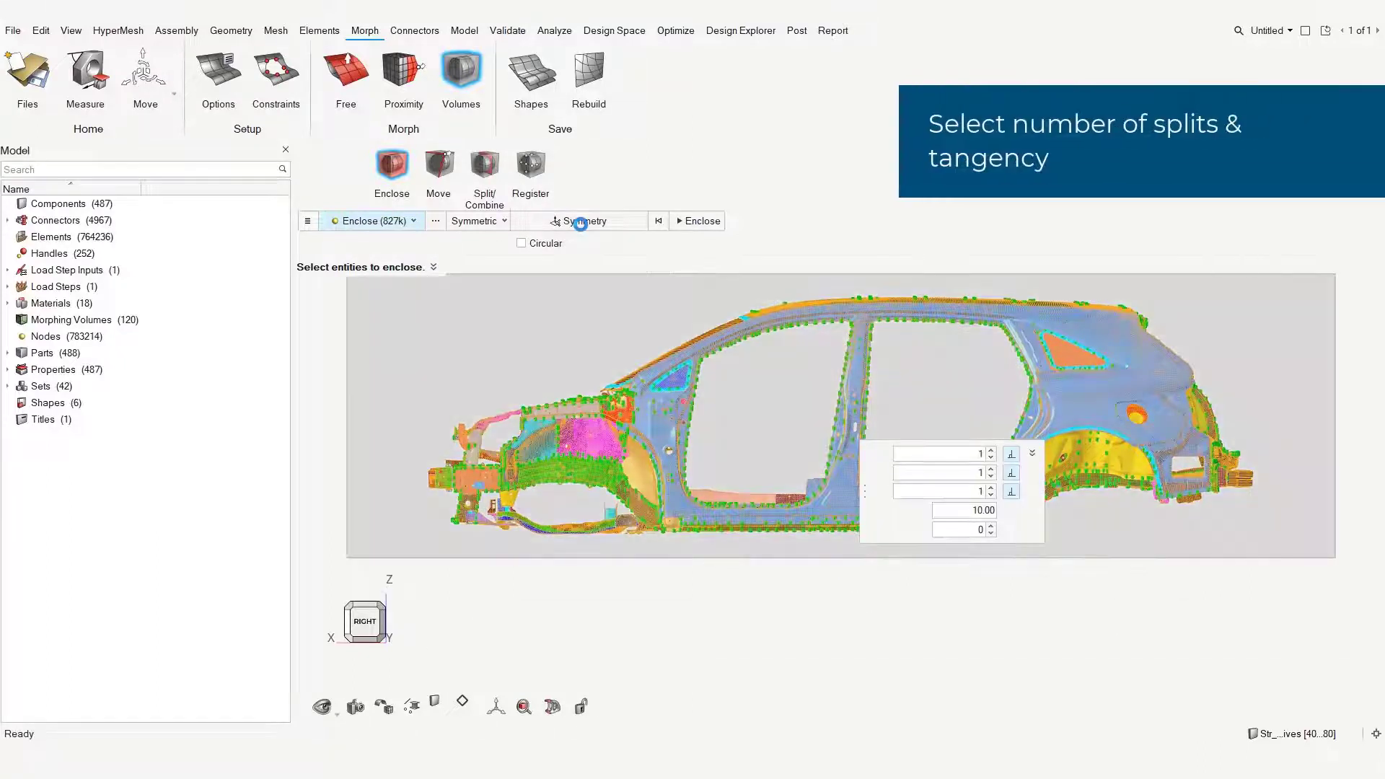
Set the vehicle's lengthwise centre plane as the symmetry plane and enclose the body in a morph volume.
left_click(1032, 455)
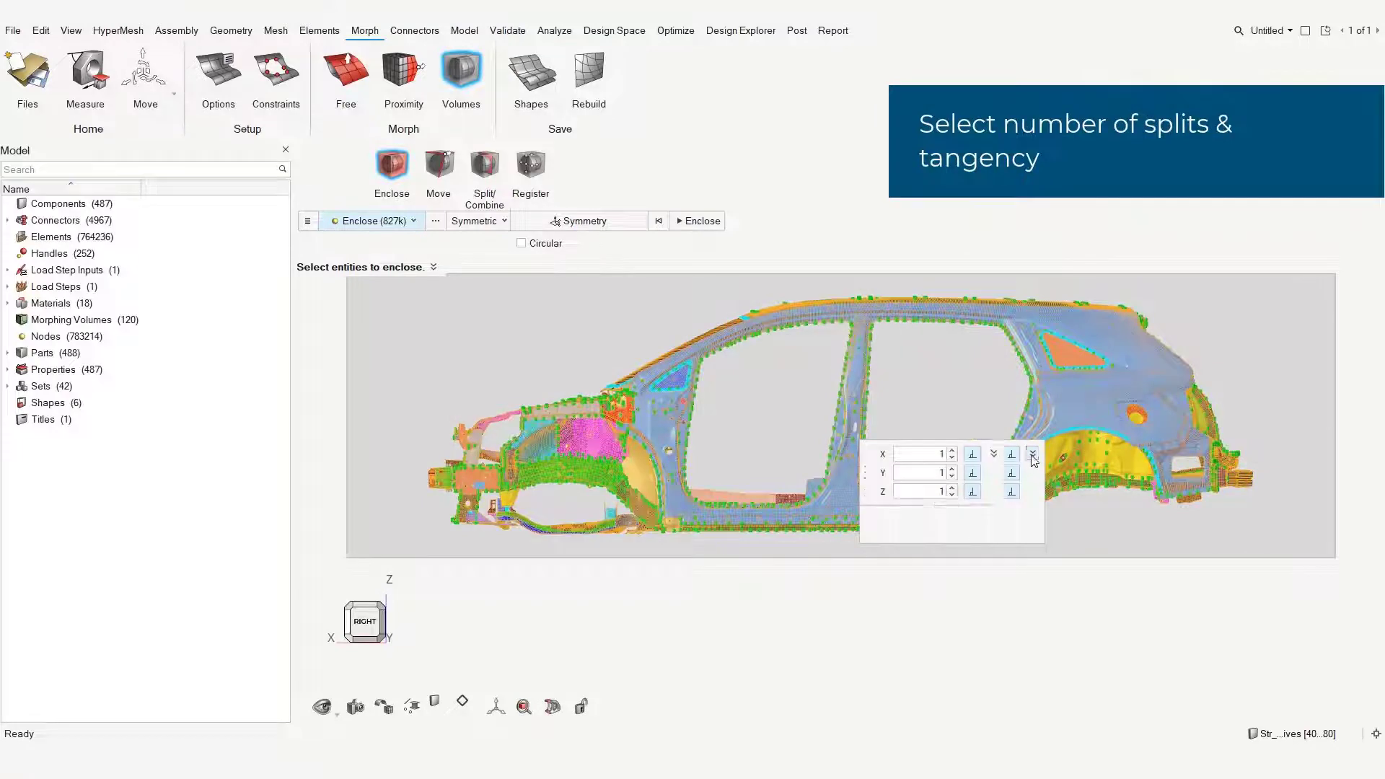
left_click(583, 220)
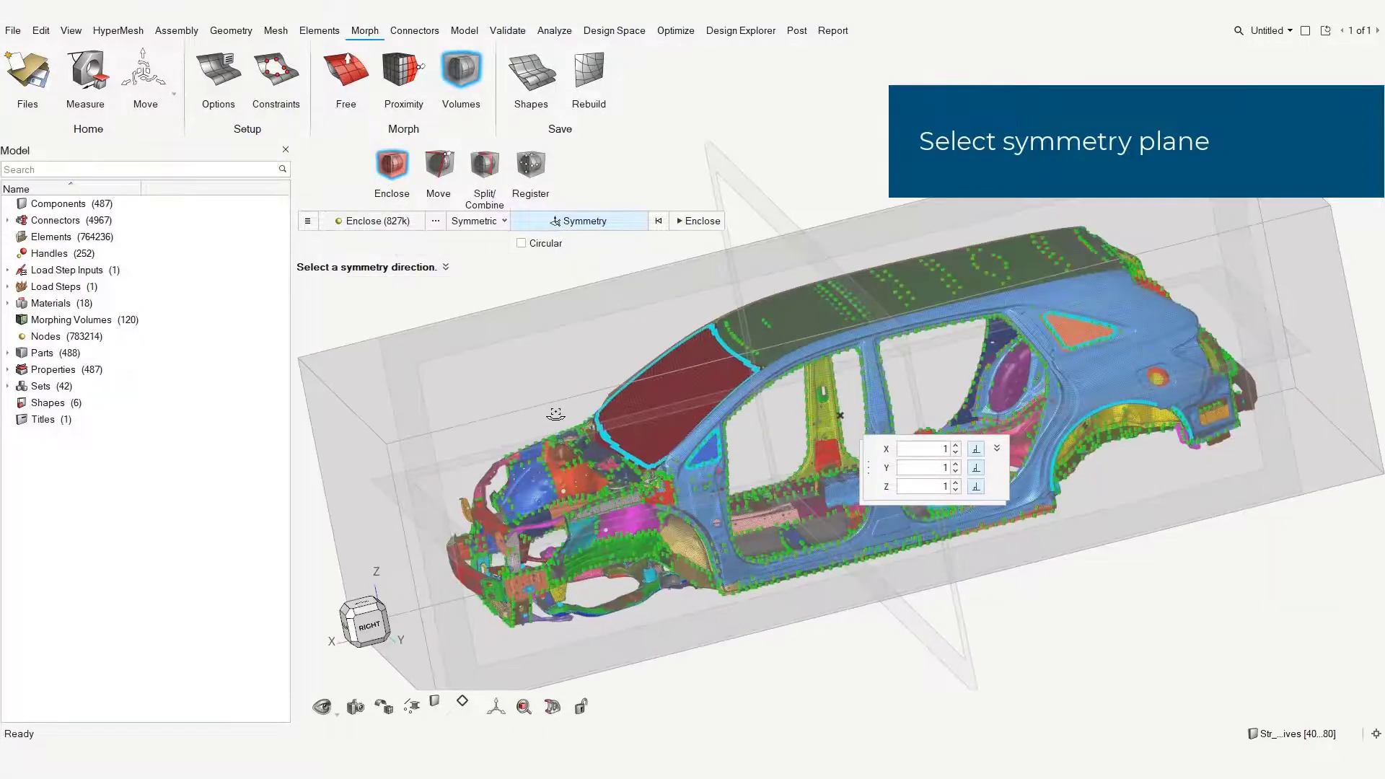
left_click(484, 334)
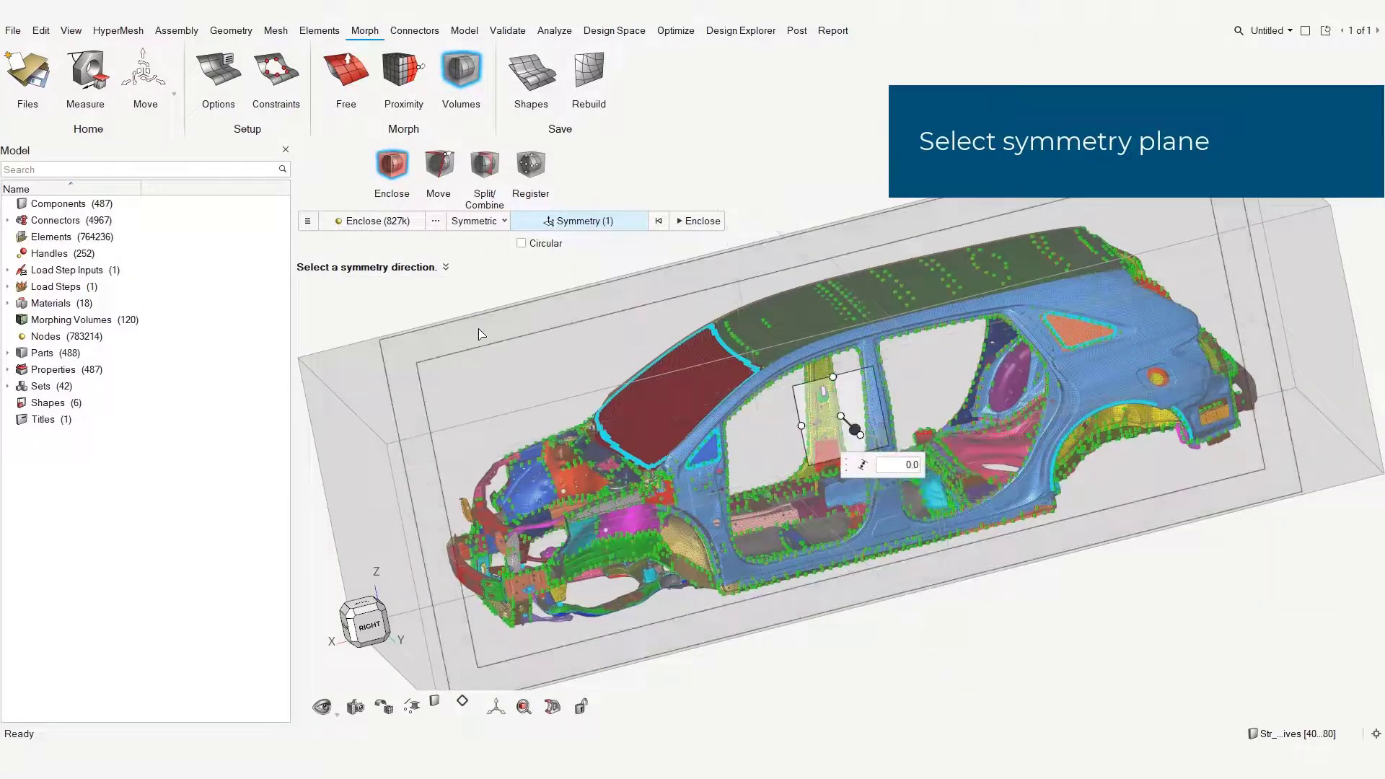
left_click(700, 226)
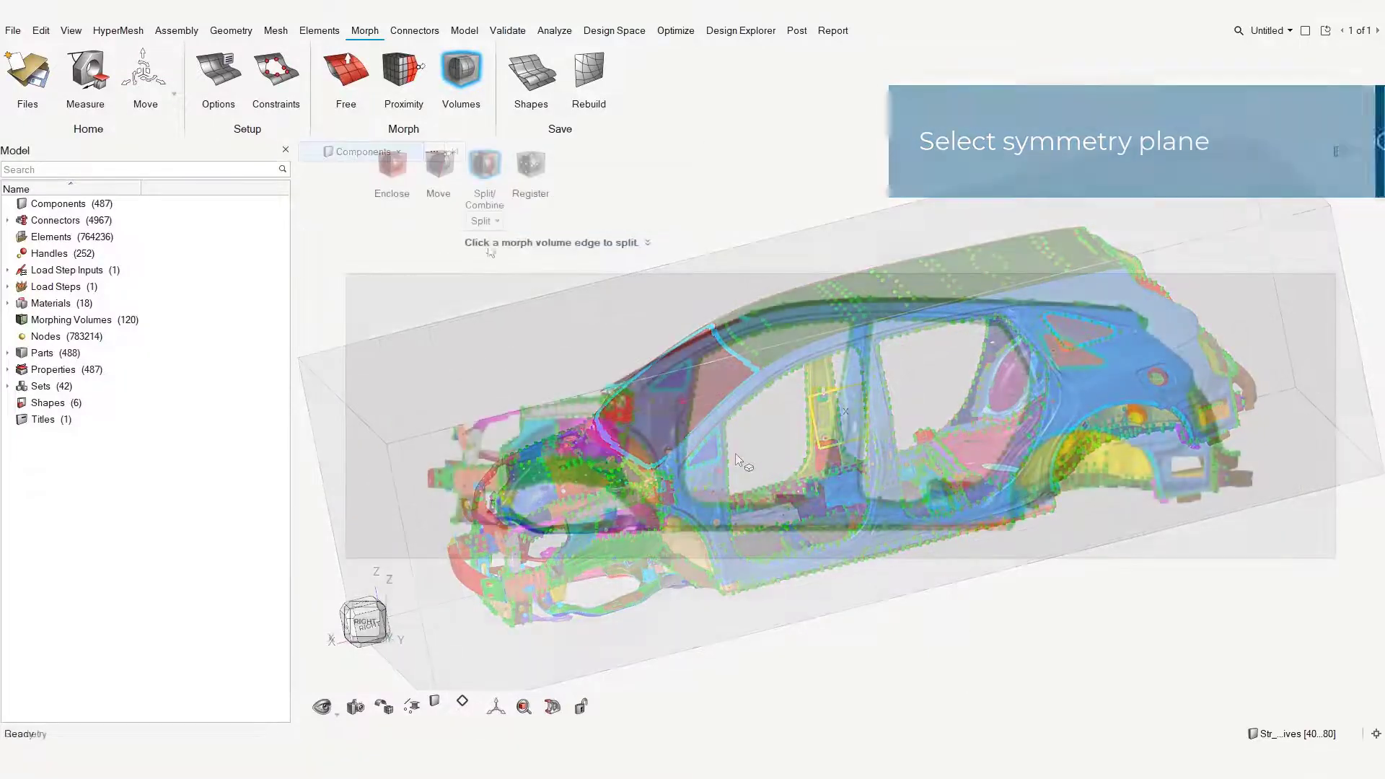
Split the vehicle's morph volume across its upper long edge at 0.47, and select all volumes for registering their contents.
left_click(805, 273)
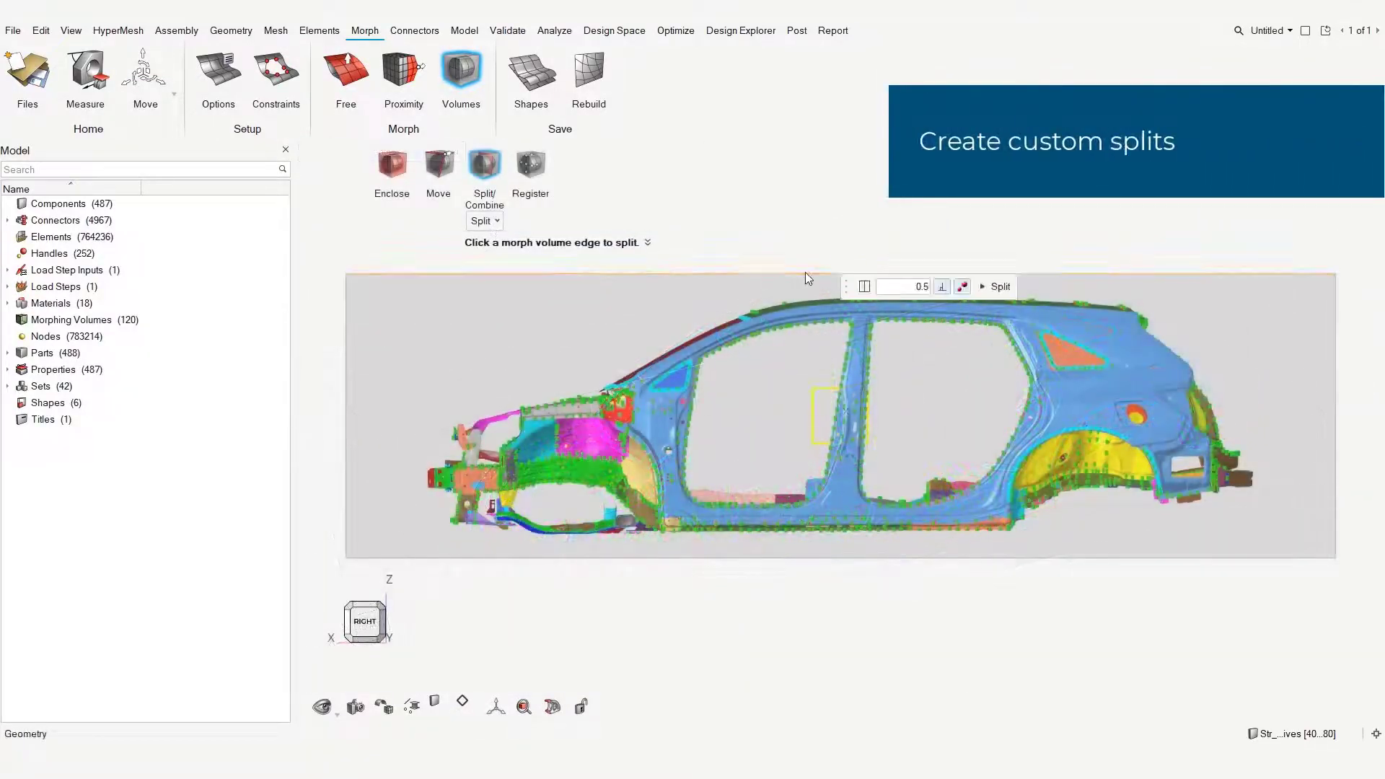
left_click(937, 306)
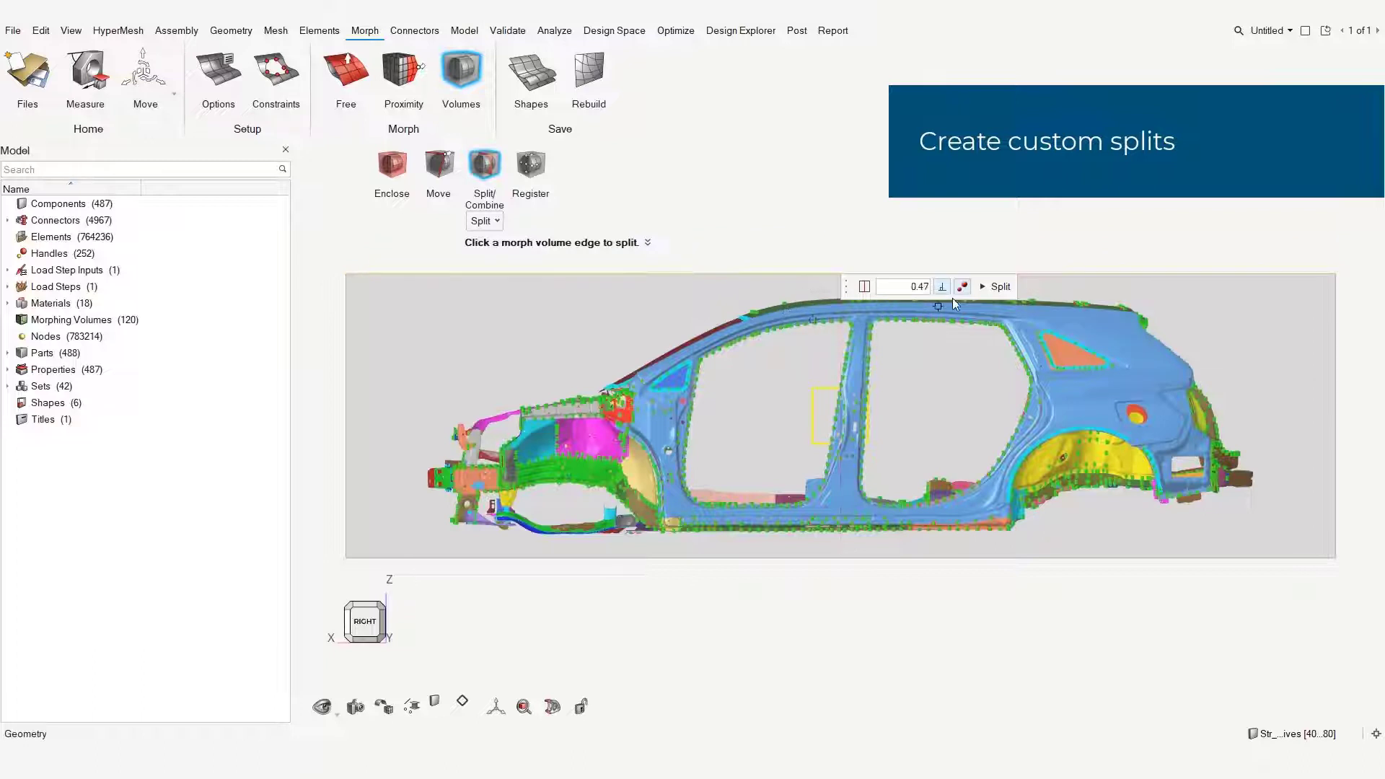
left_click(995, 286)
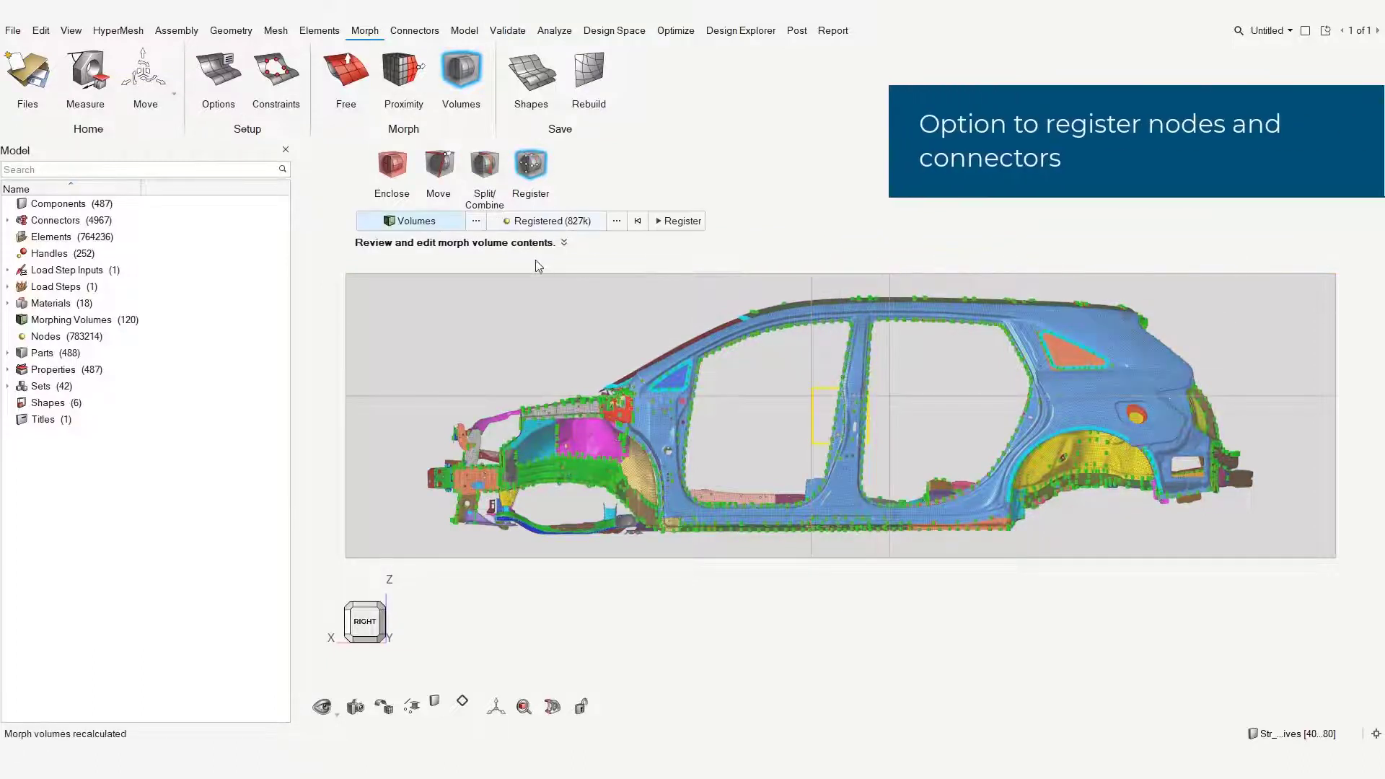
left_click_drag(359, 257, 1383, 611, "shift")
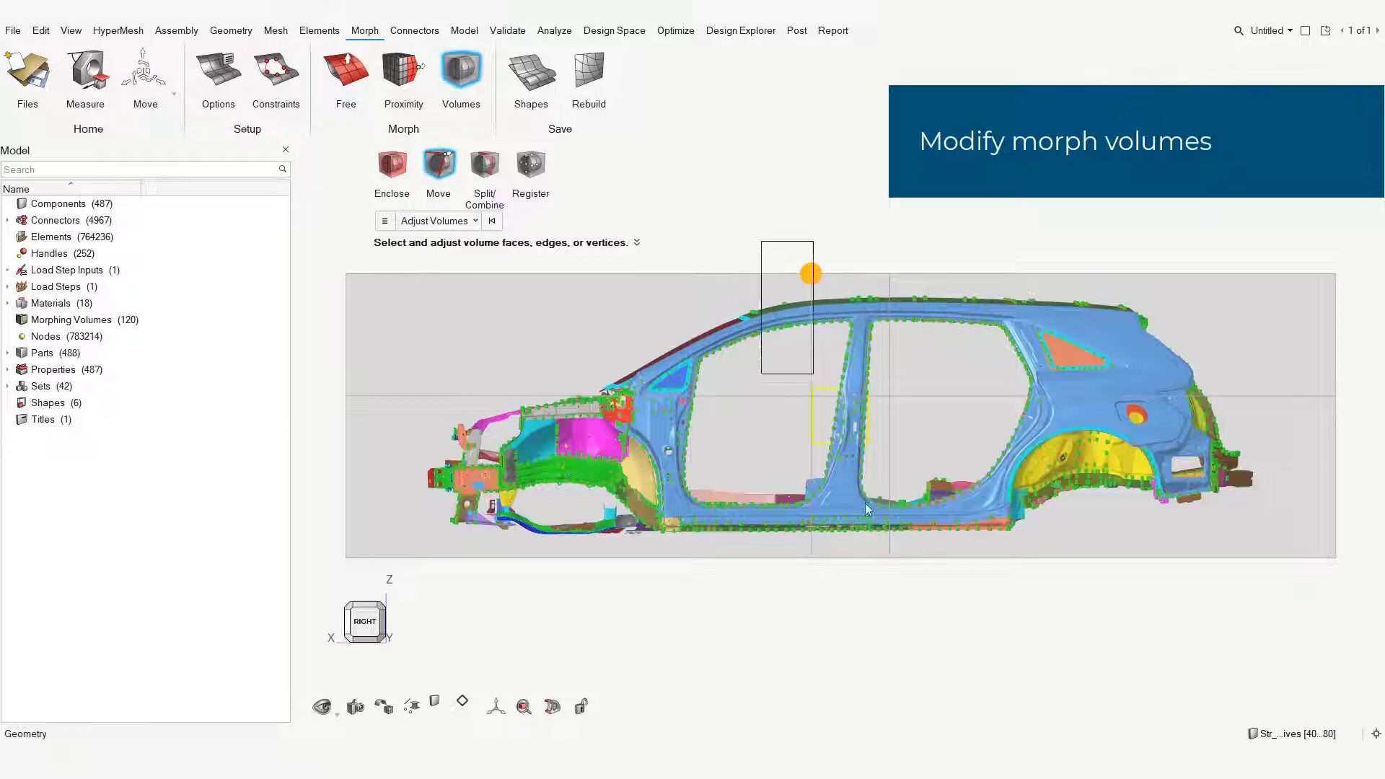
Adjust the morph volume vertices without morphing the mesh so that the volumes follow the vehicle's roof and body outline.
left_click_drag(865, 503, 850, 575)
mouse_move(734, 413)
left_mouse_down()
mouse_move(716, 409)
mouse_move(740, 416)
left_mouse_up()
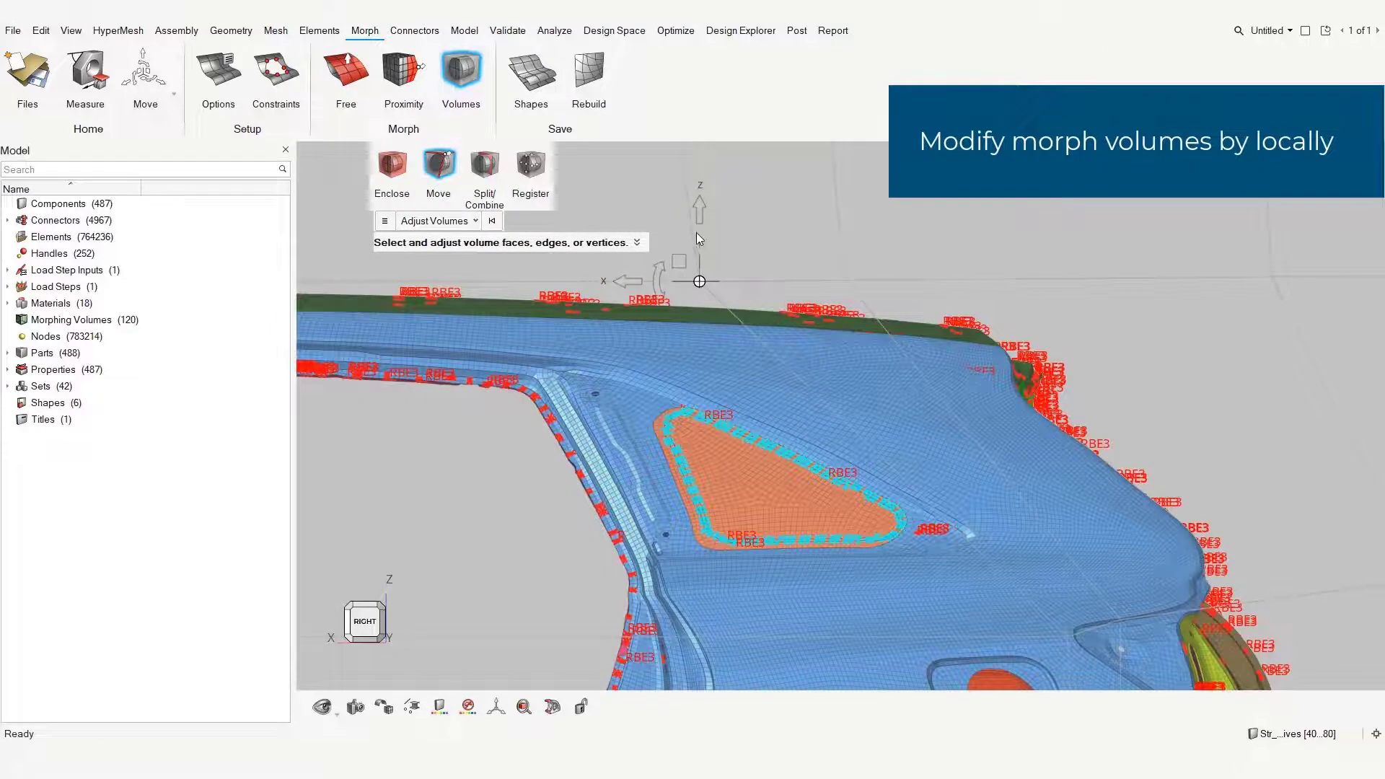
left_click_drag(698, 236, 688, 231)
left_click_drag(811, 251, 804, 279, "shift")
left_click_drag(837, 228, 840, 240)
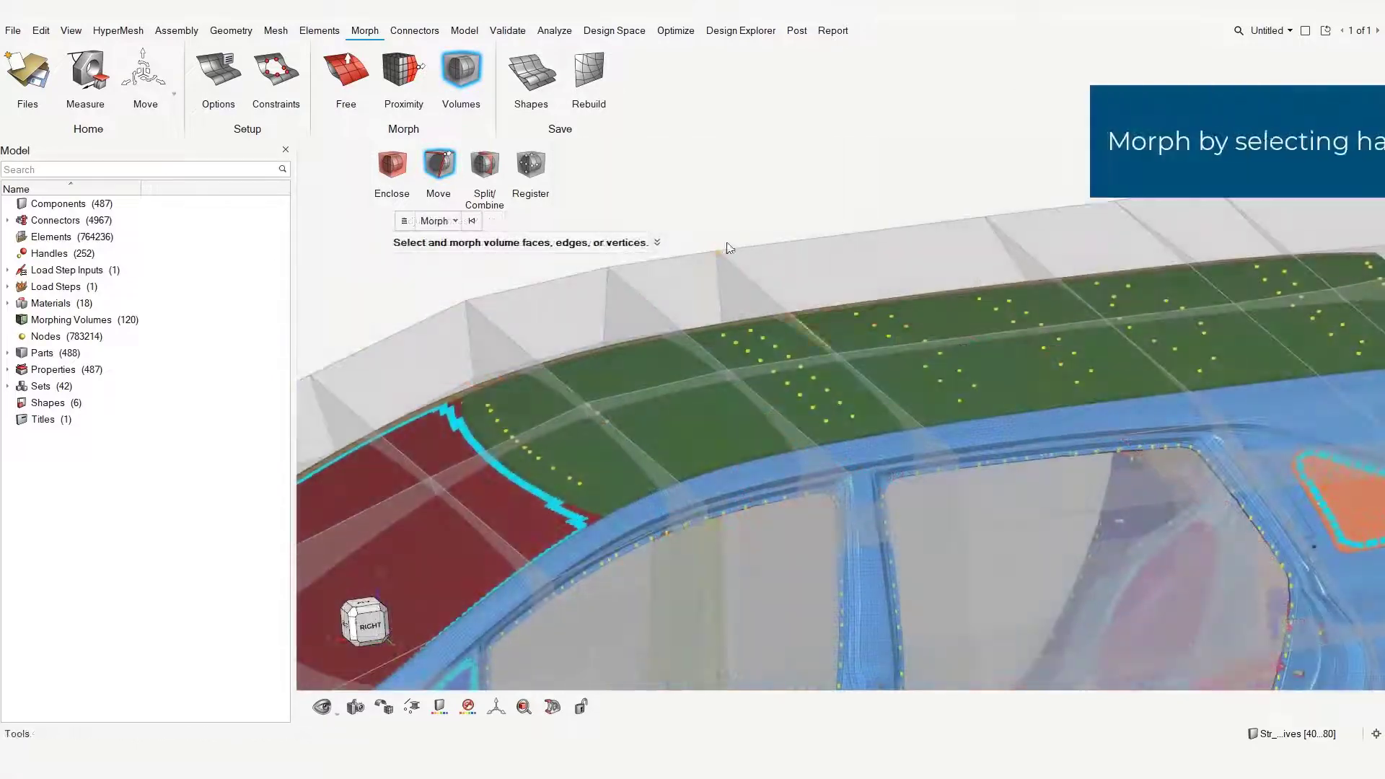
Try morphing the roof by moving six handles over its middle section 50 along Z, and undo the morph.
left_click(837, 354)
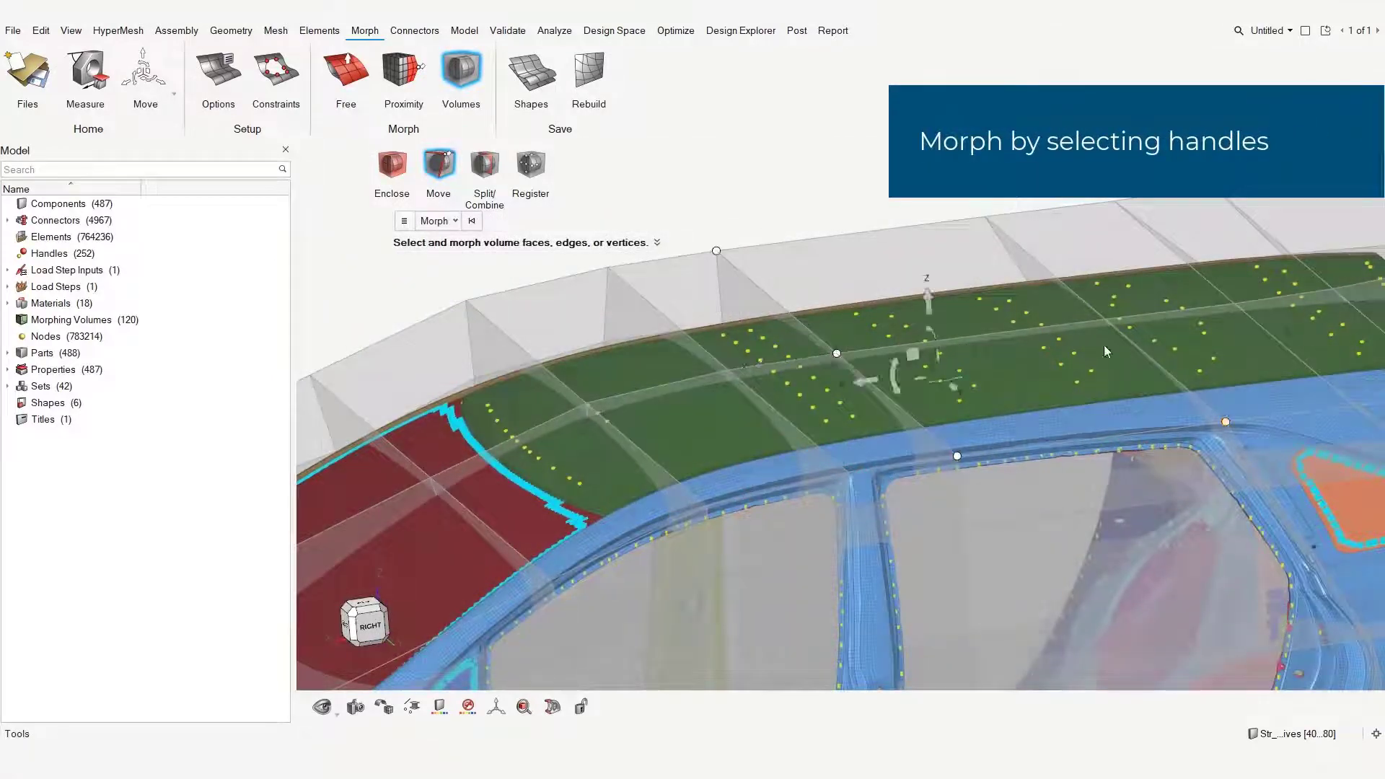
left_click(984, 217)
left_click(964, 271)
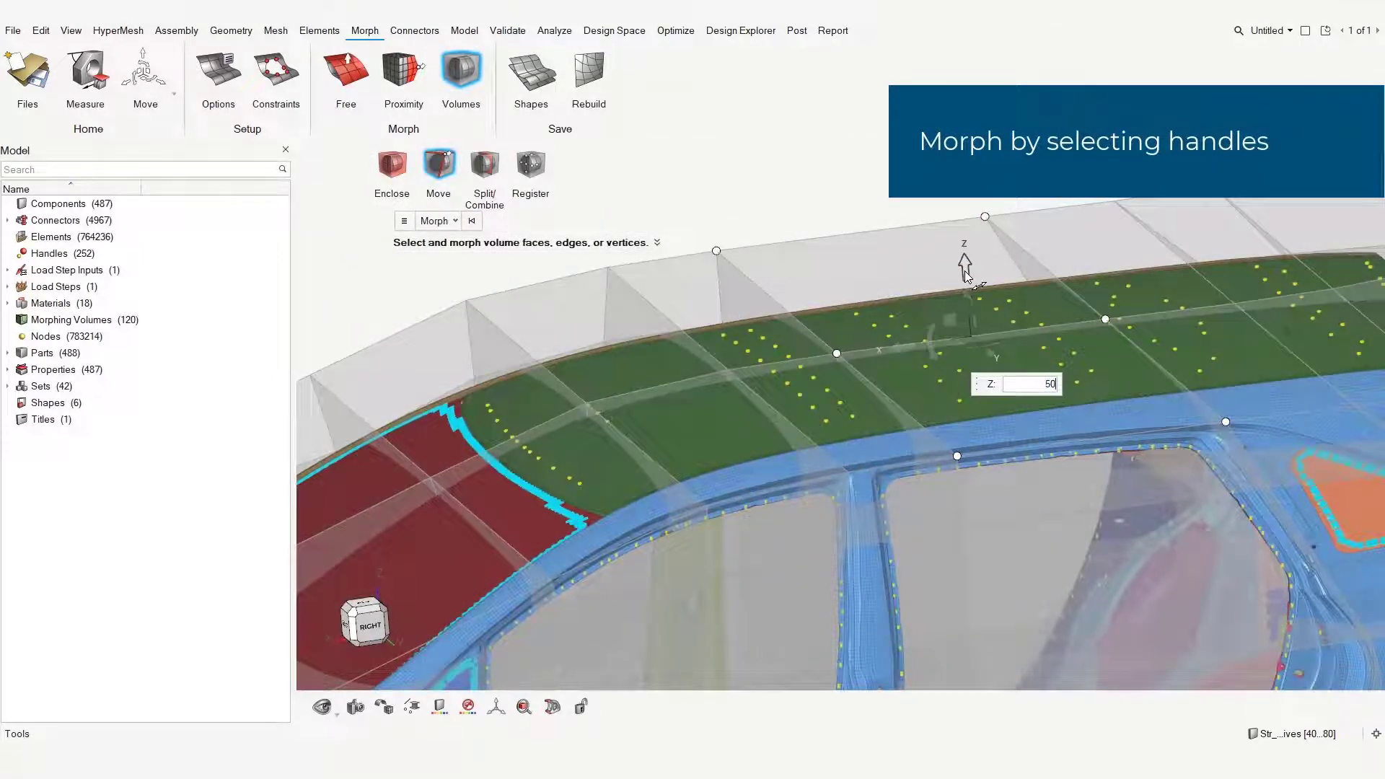
key("Return")
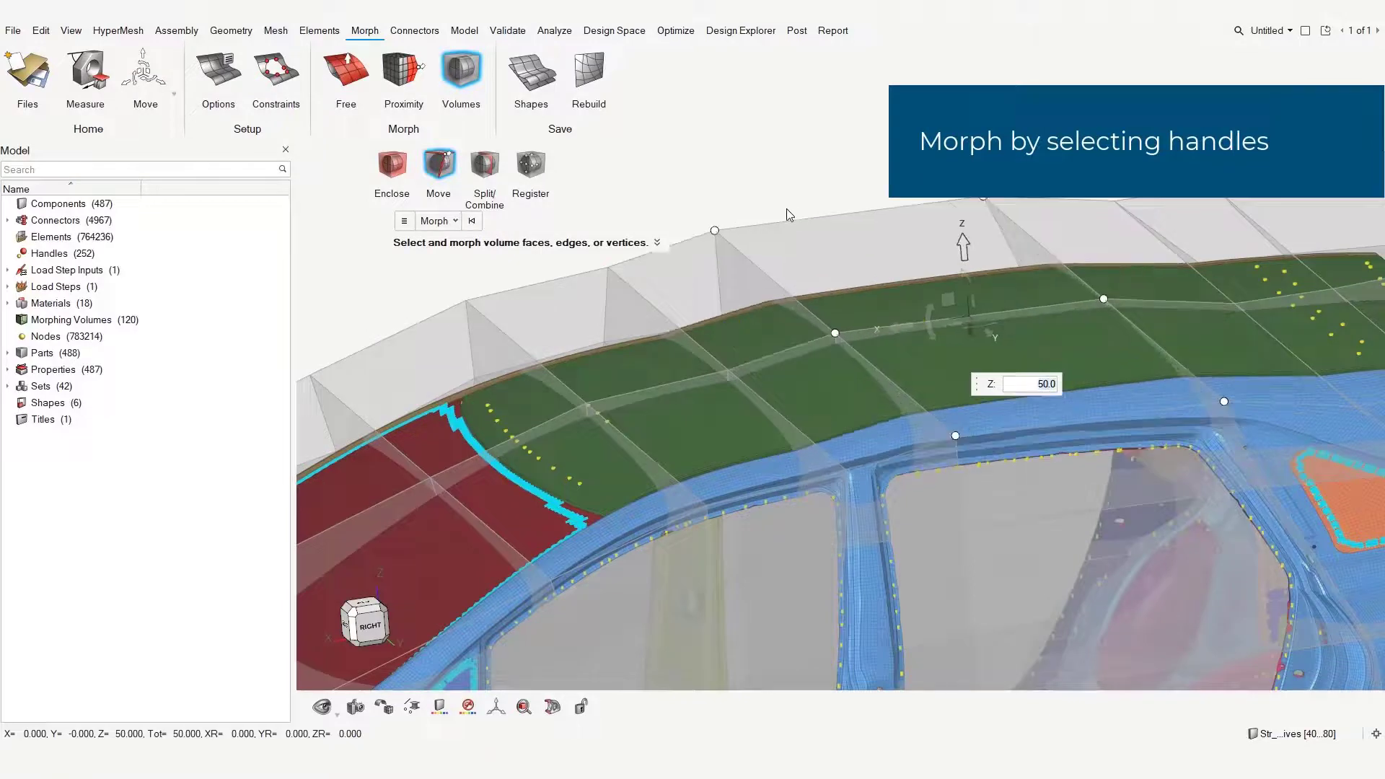
key("ctrl+z")
Try morphing the roof by moving the lengthwise volume edges over its middle section 50 along Z.
left_click(867, 235)
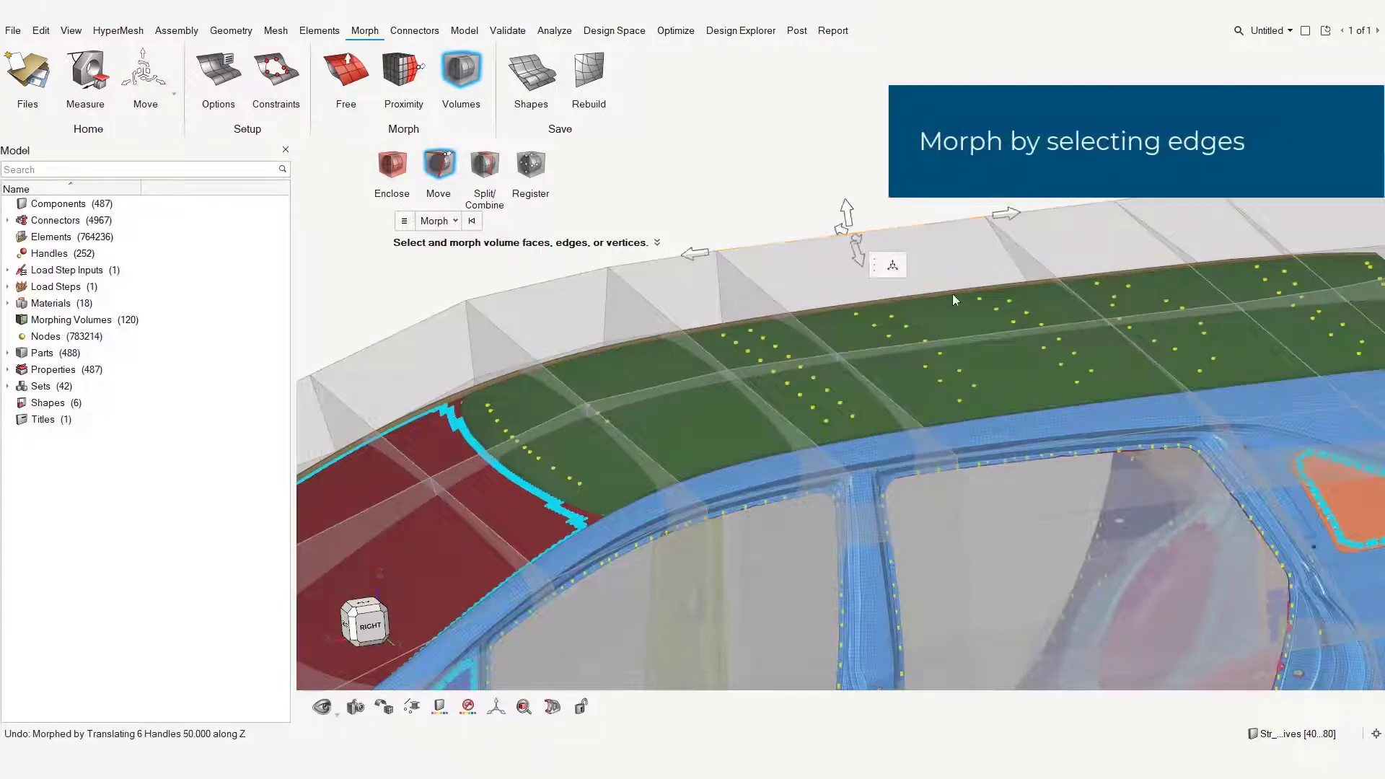
left_click(980, 334)
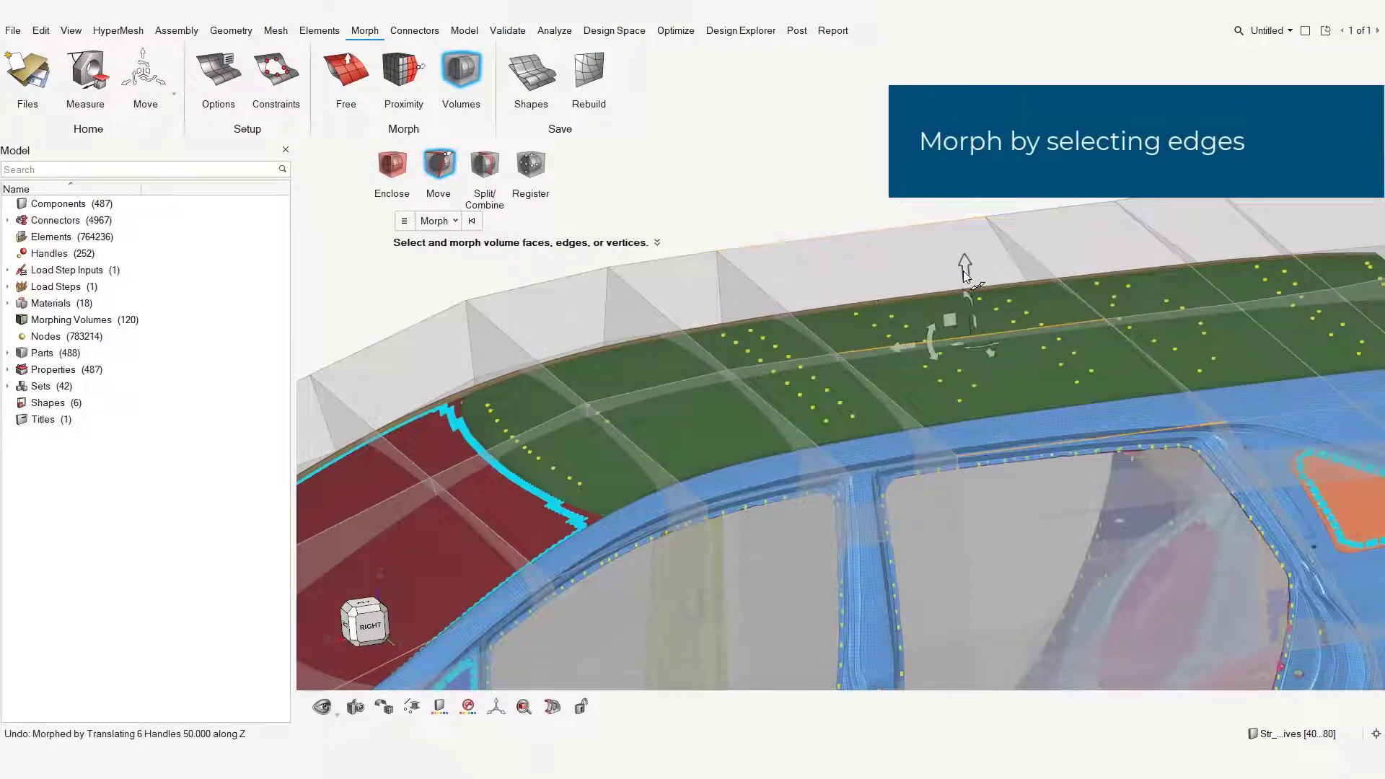
left_click(962, 270)
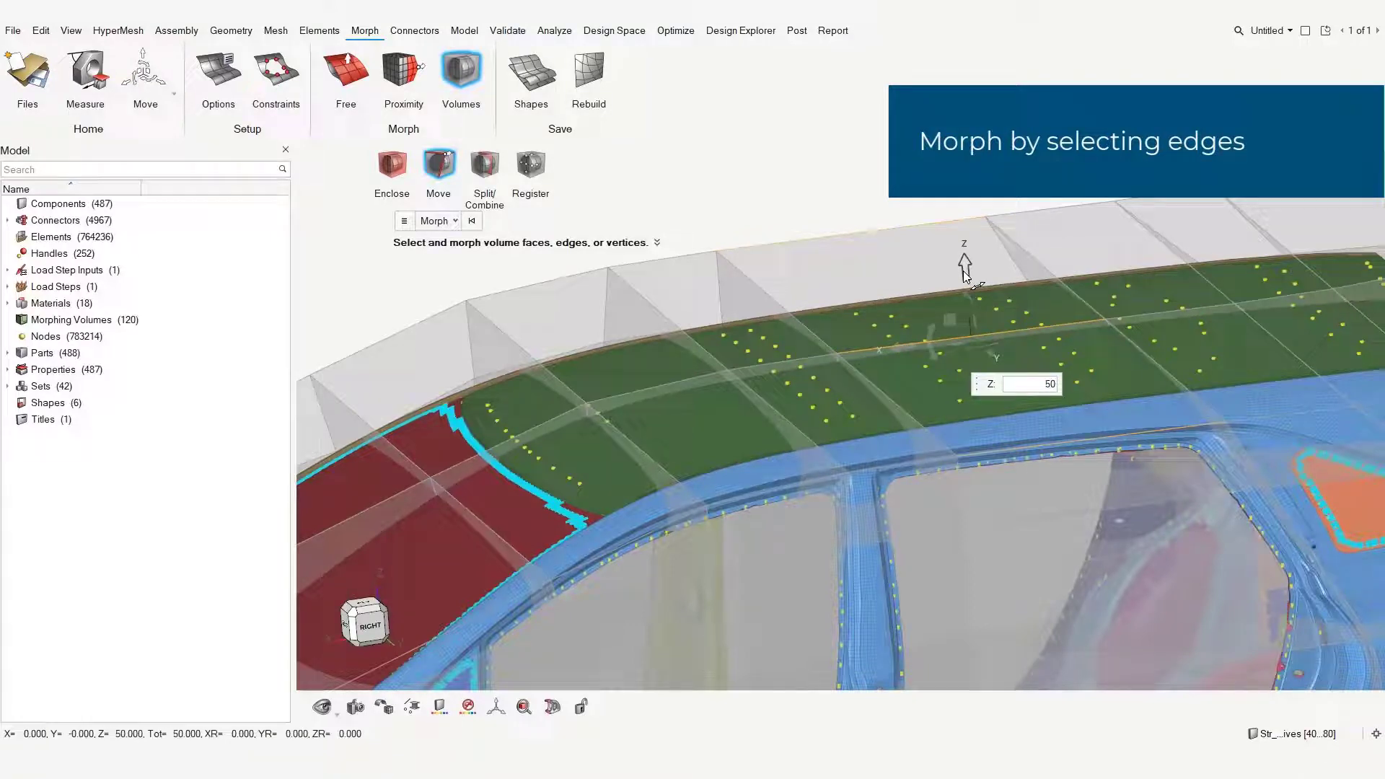
key("Return")
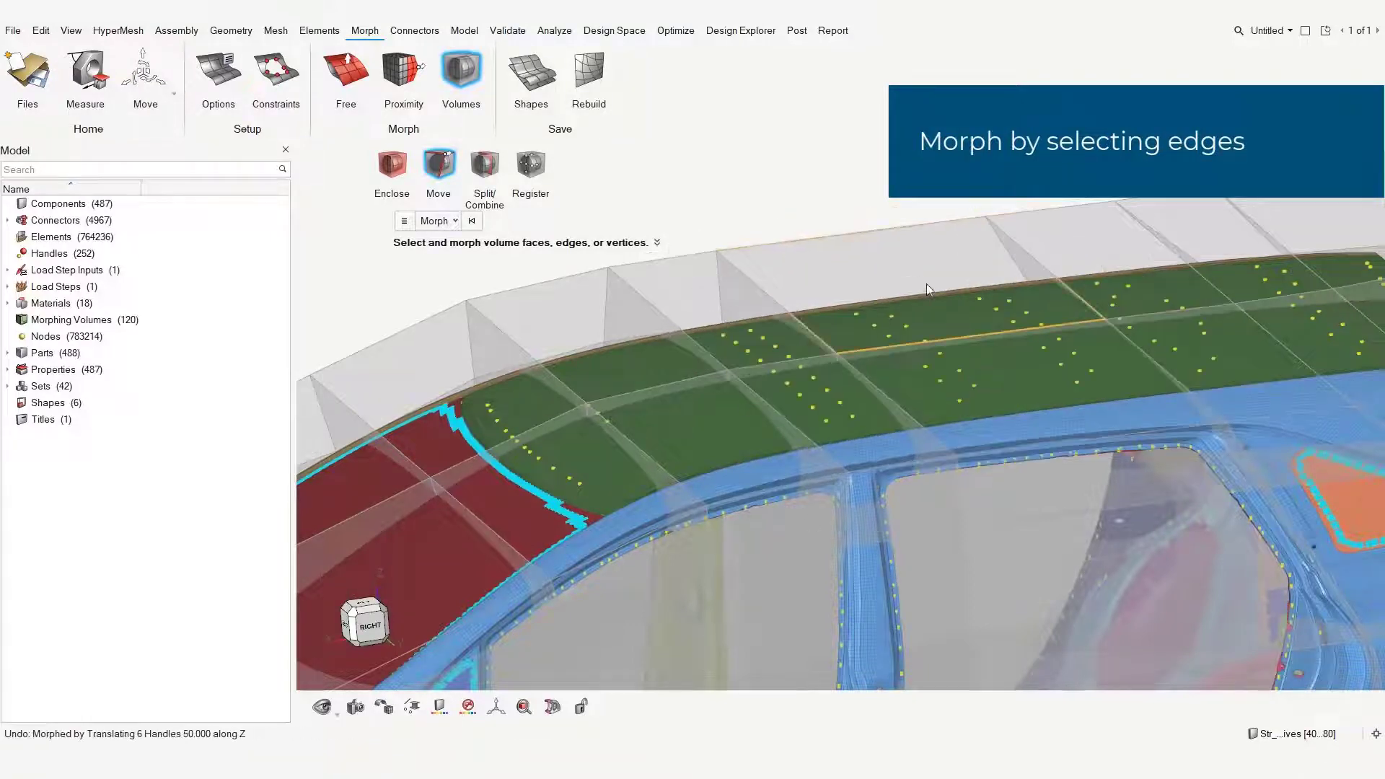
Try morphing the roof along Z using the upper volume faces over its middle section.
left_click(924, 271)
left_click(985, 382)
left_click(968, 274)
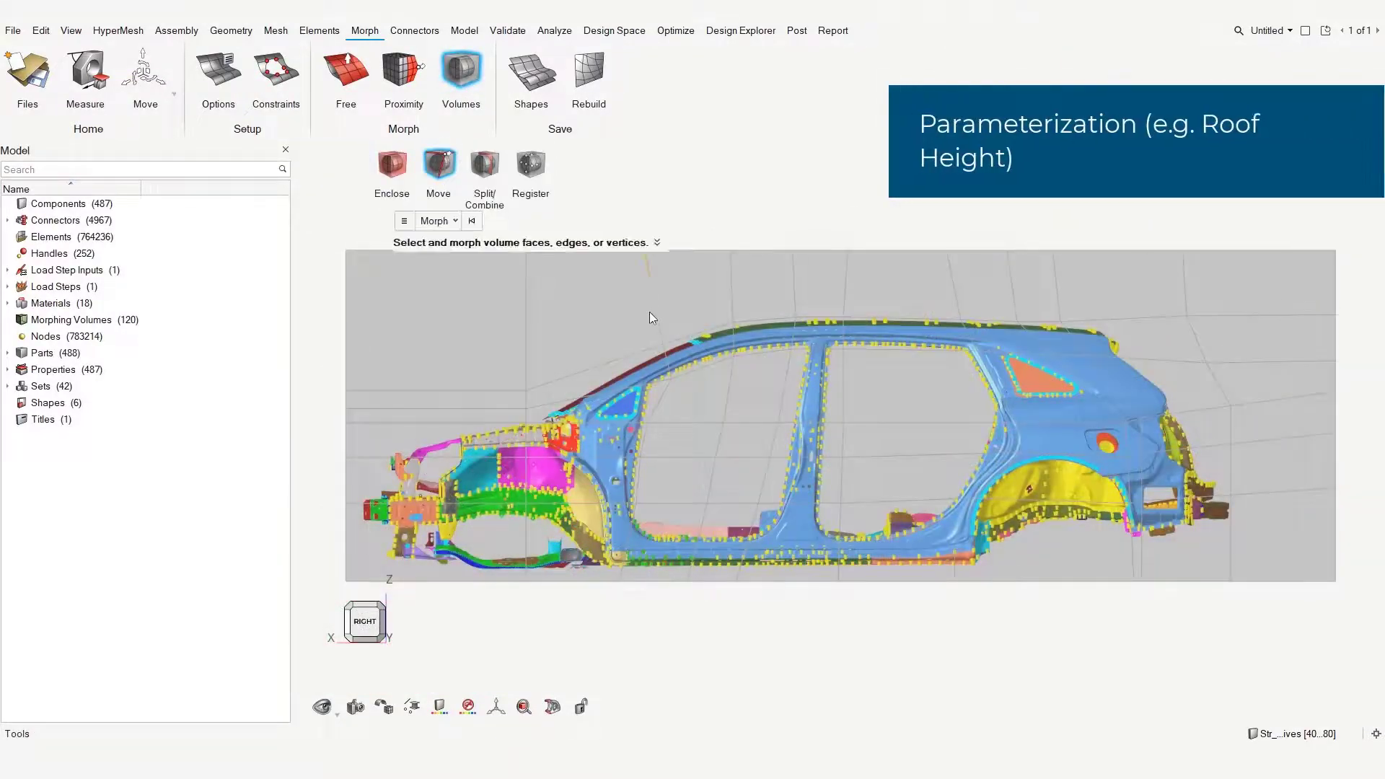
Raise all morph handles along the vehicle's roofline in the Z direction.
left_click_drag(672, 291, 1222, 372)
left_click(951, 268)
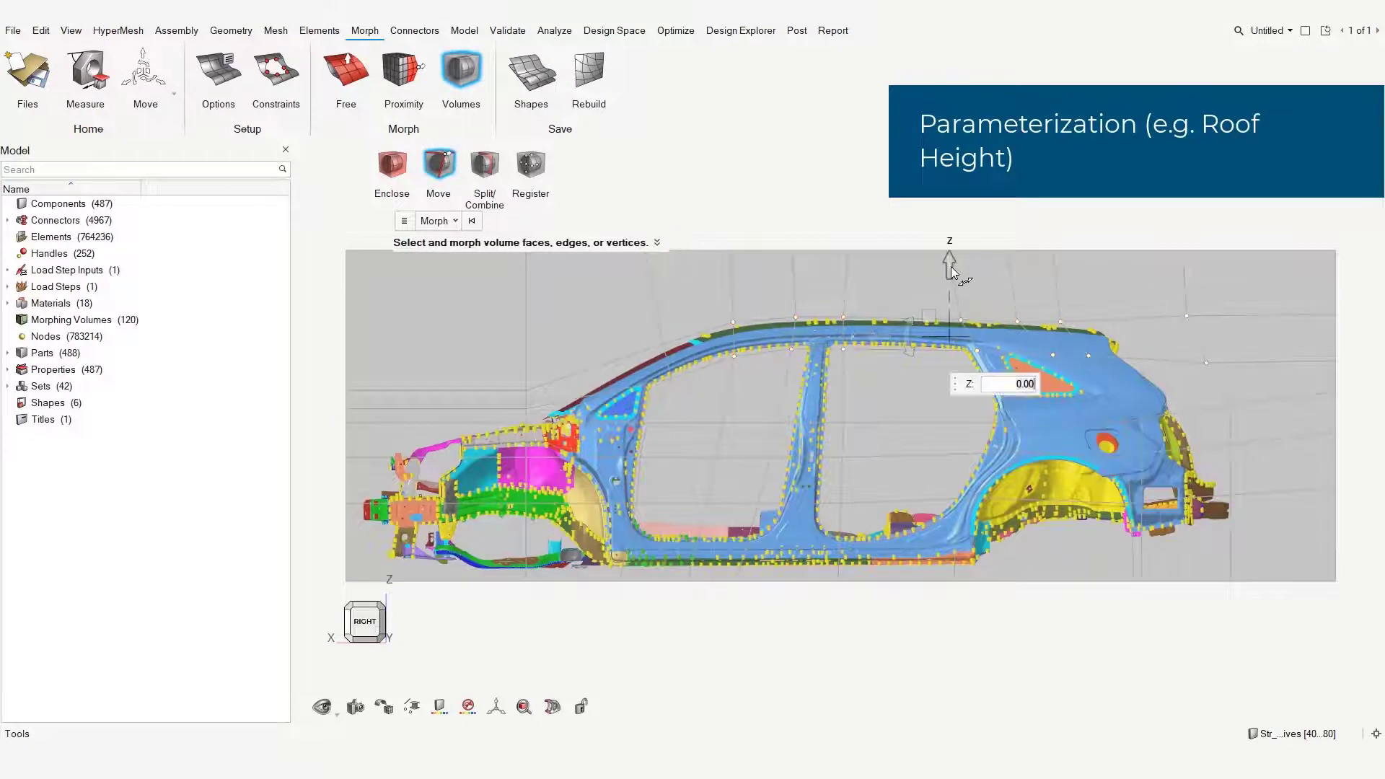
key("Return")
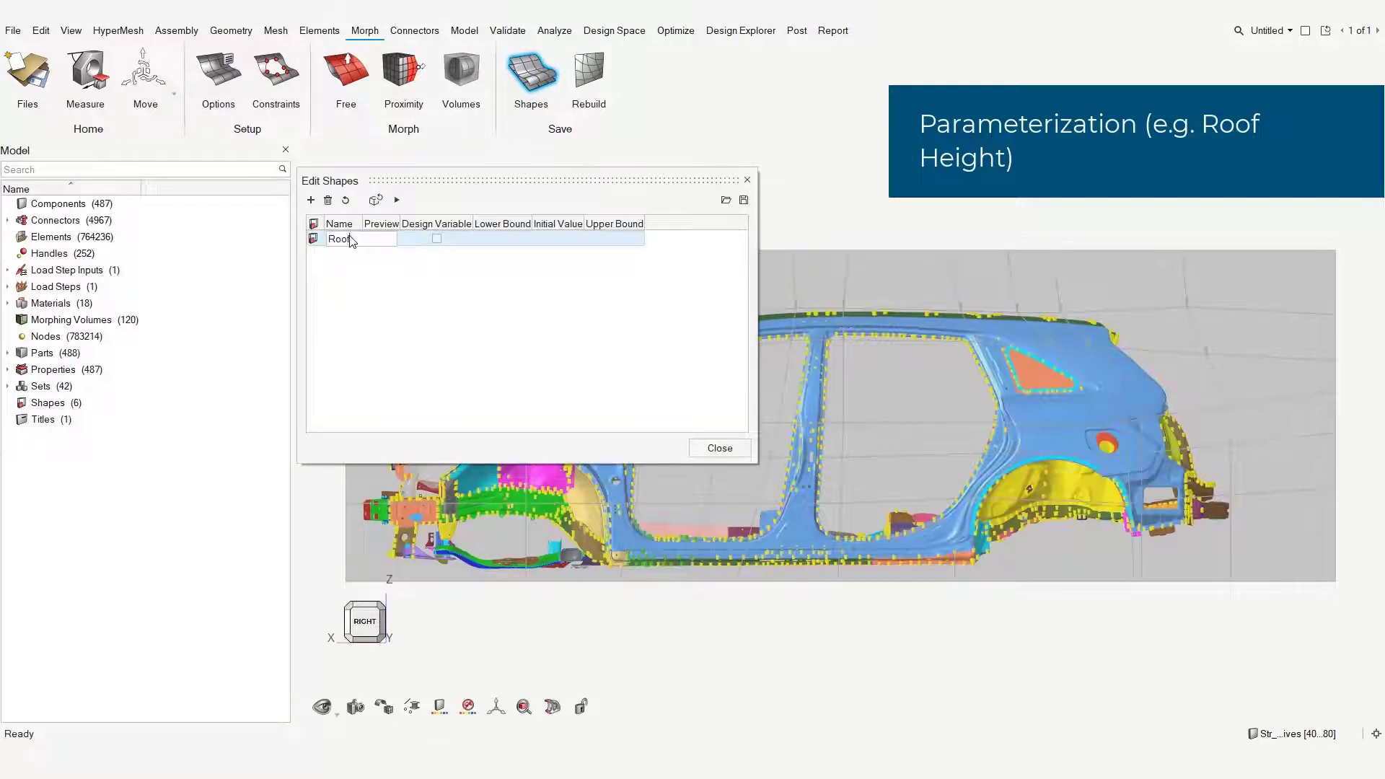
Save the roof morph as a shape named RoofHeight and reset the mesh.
left_click(351, 241)
type("RoofHeight")
key("Return")
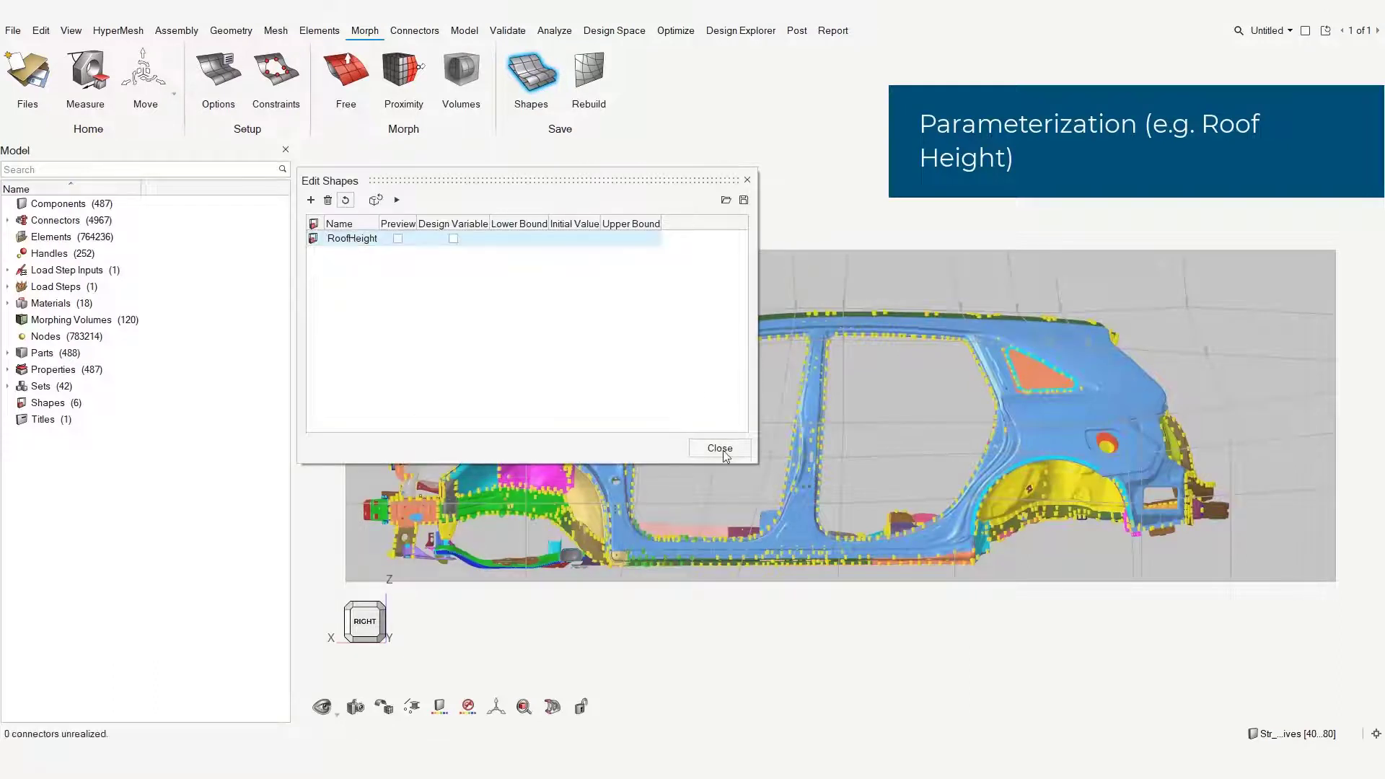
left_click(719, 448)
Morph the rear section of the vehicle body by moving its volume handles -100 along X.
left_click(461, 70)
left_click(437, 173)
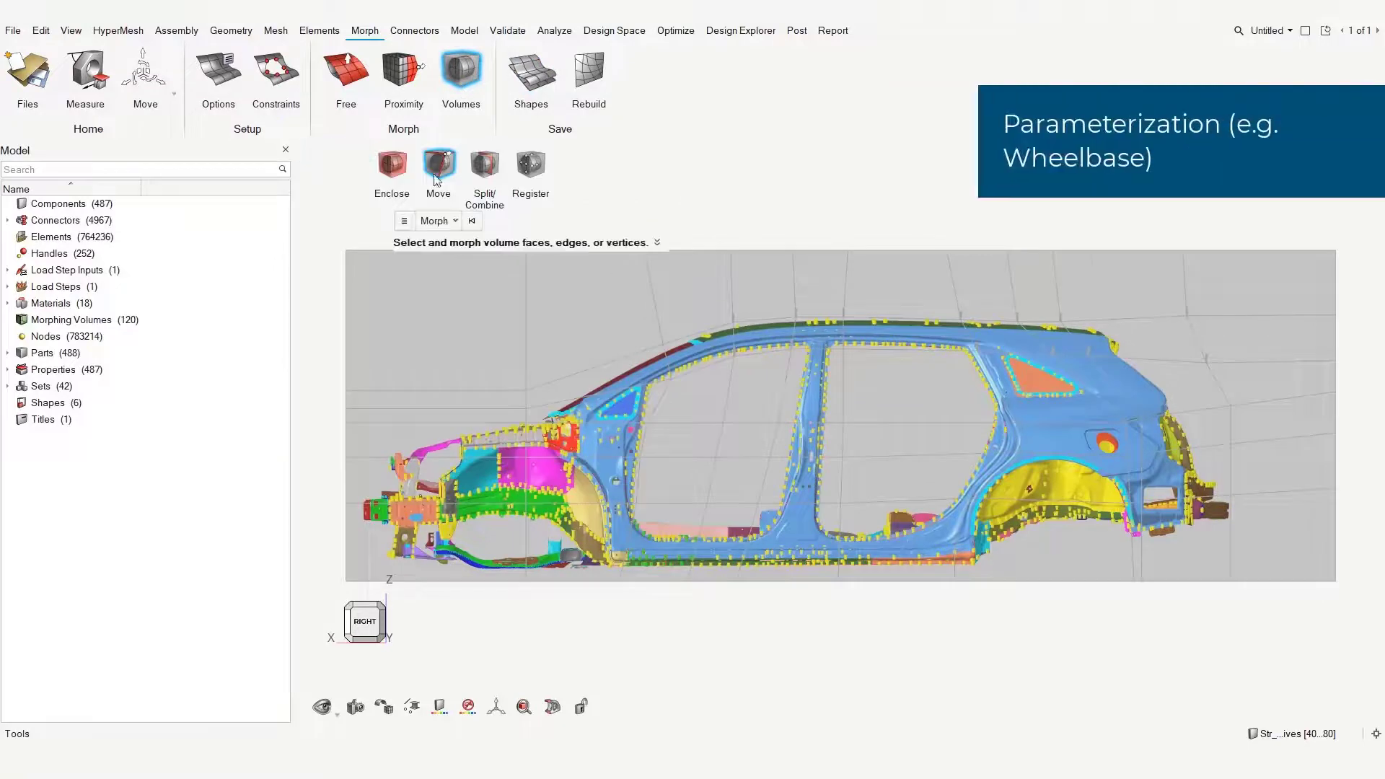
left_click(1027, 447)
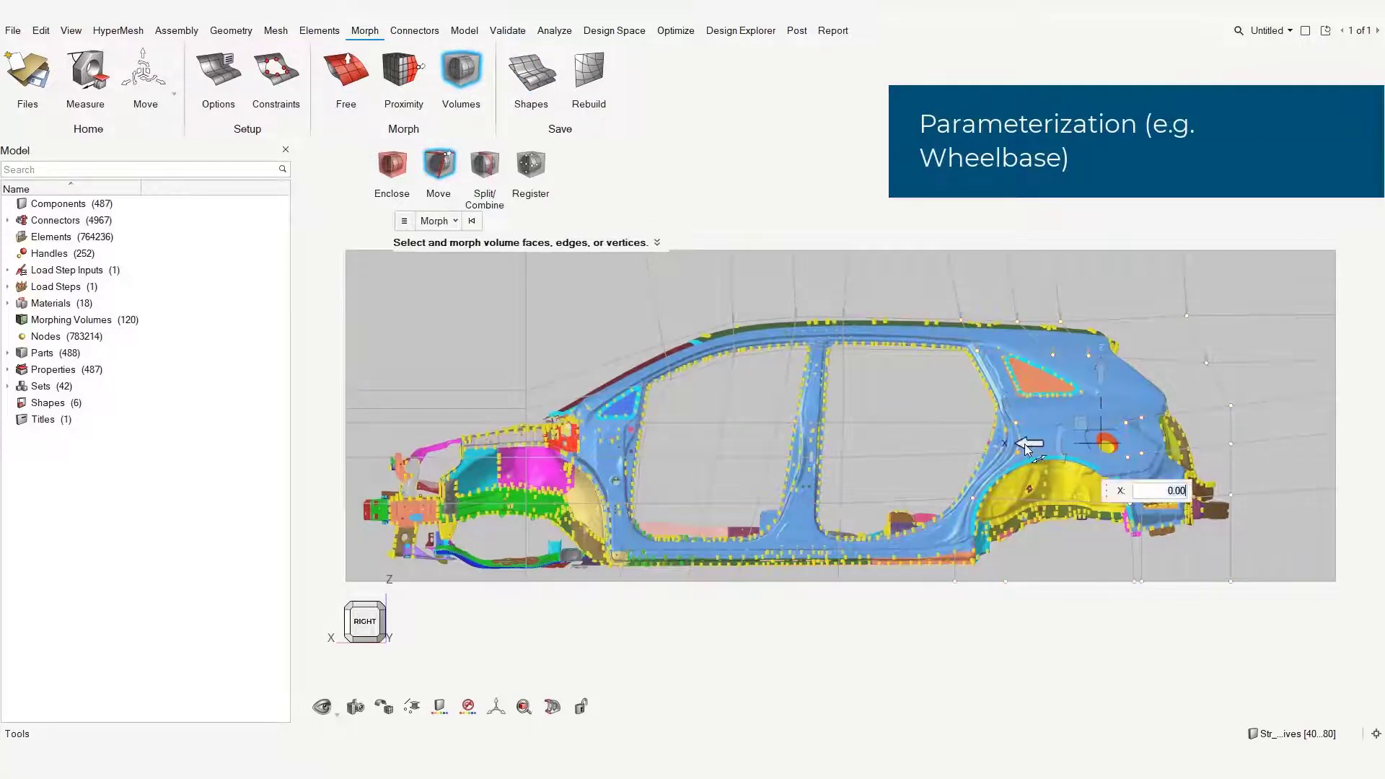
type("-100")
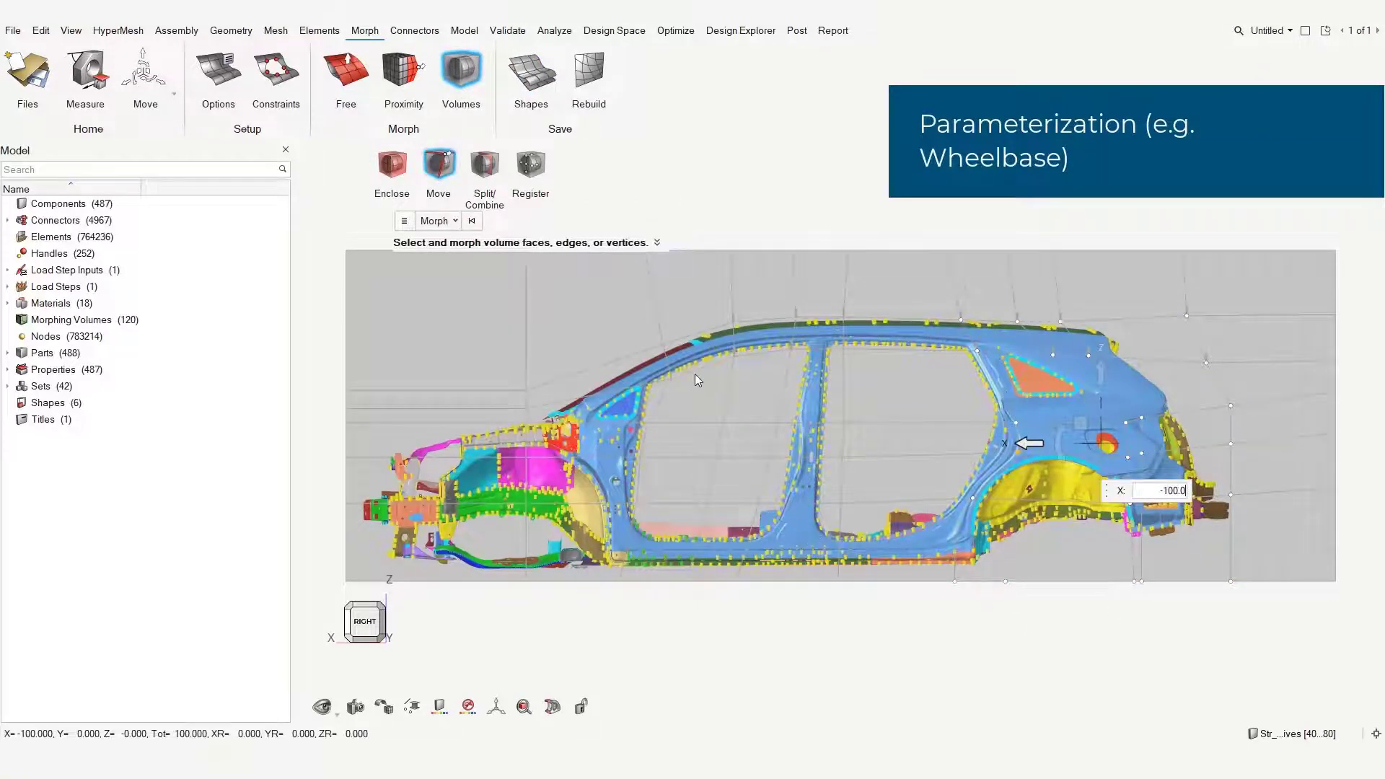
key("Return")
Save the rear-section morph as a shape named Wheelbase and reset the mesh.
left_click(514, 61)
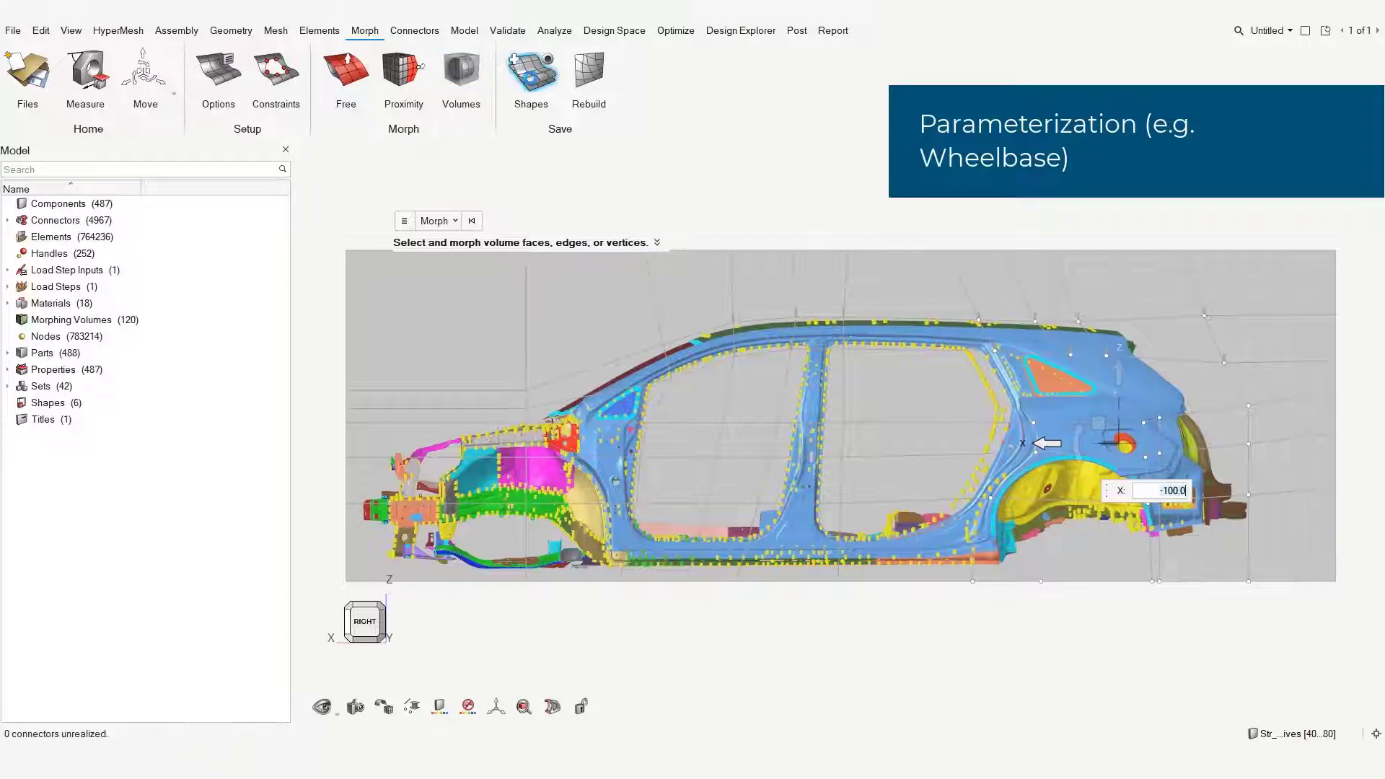
double_click(351, 256)
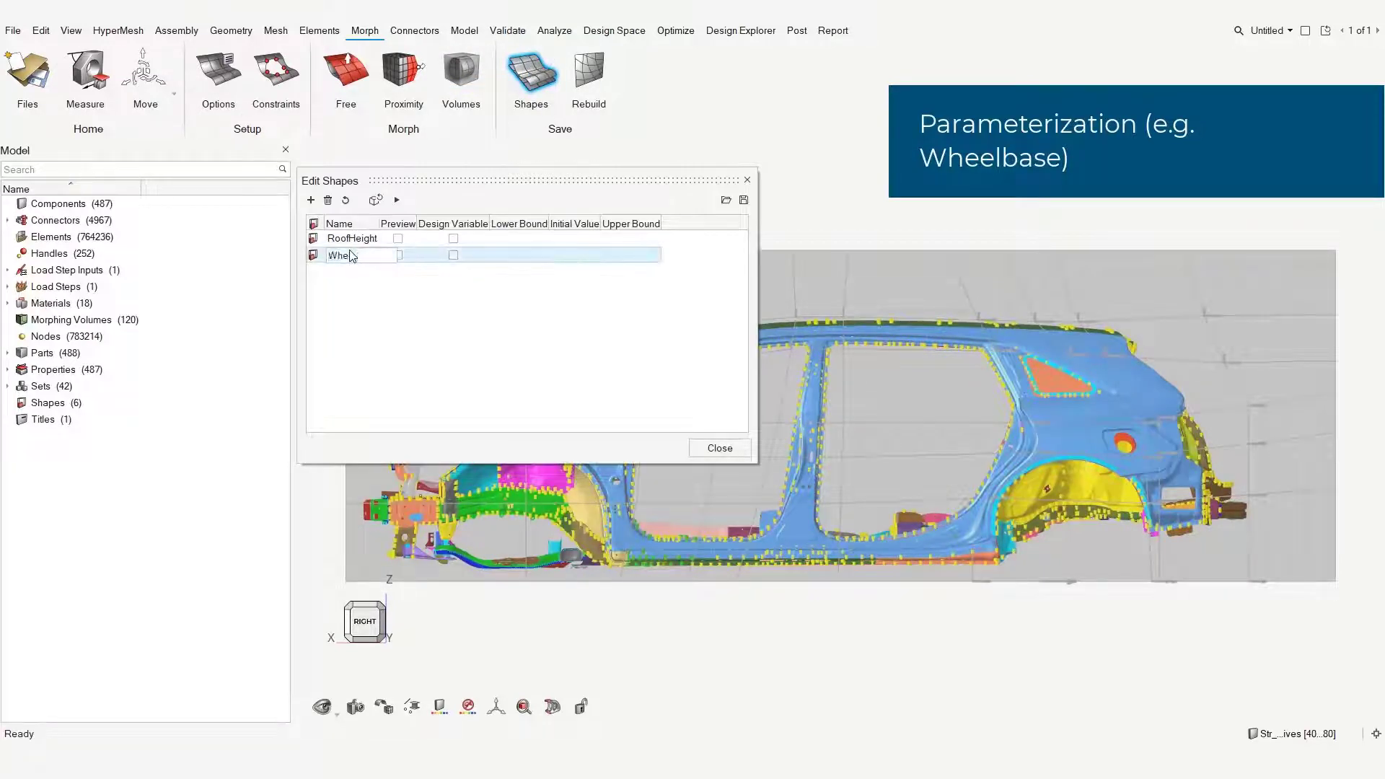
key("Return")
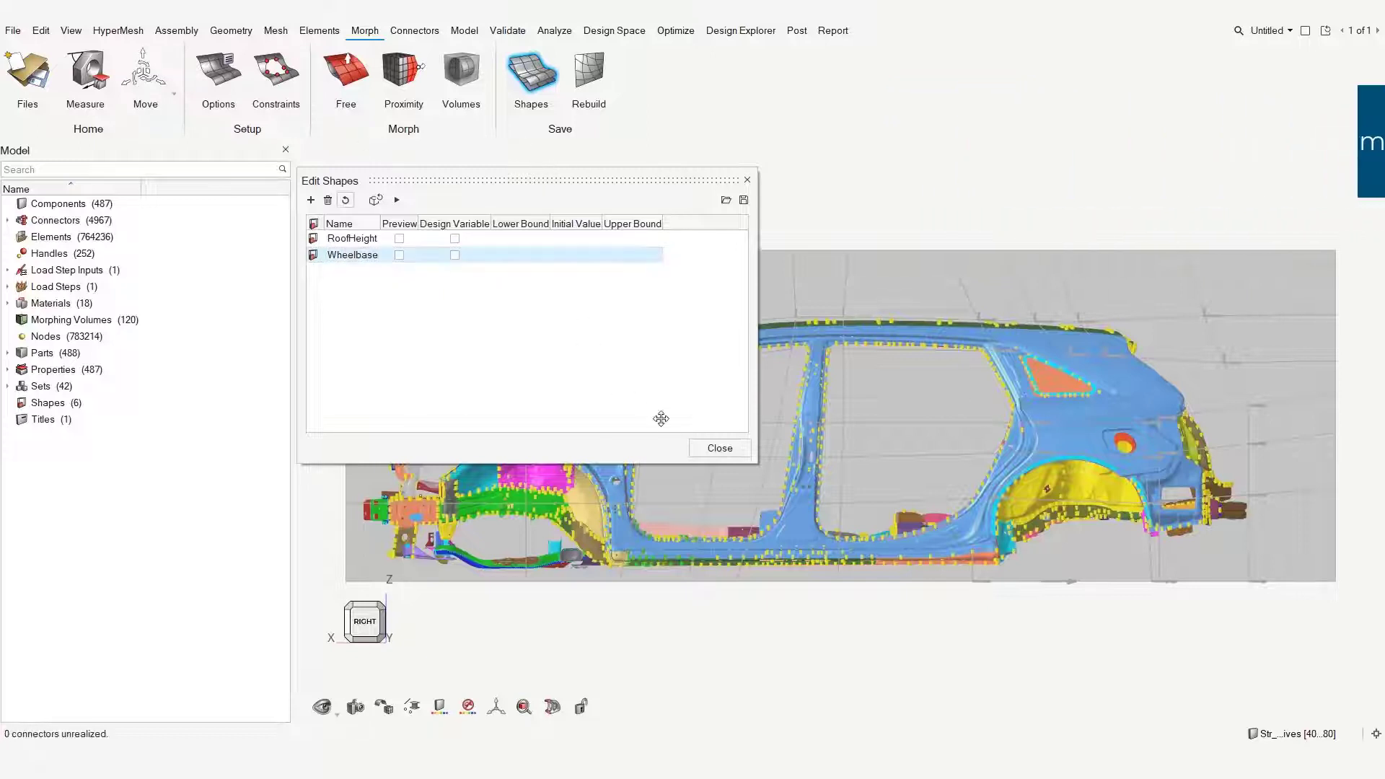
left_click(719, 448)
Animate the saved shapes from Roof_Height to Tumblehome, and switch the animation to RR_Overhang.
left_click(522, 98)
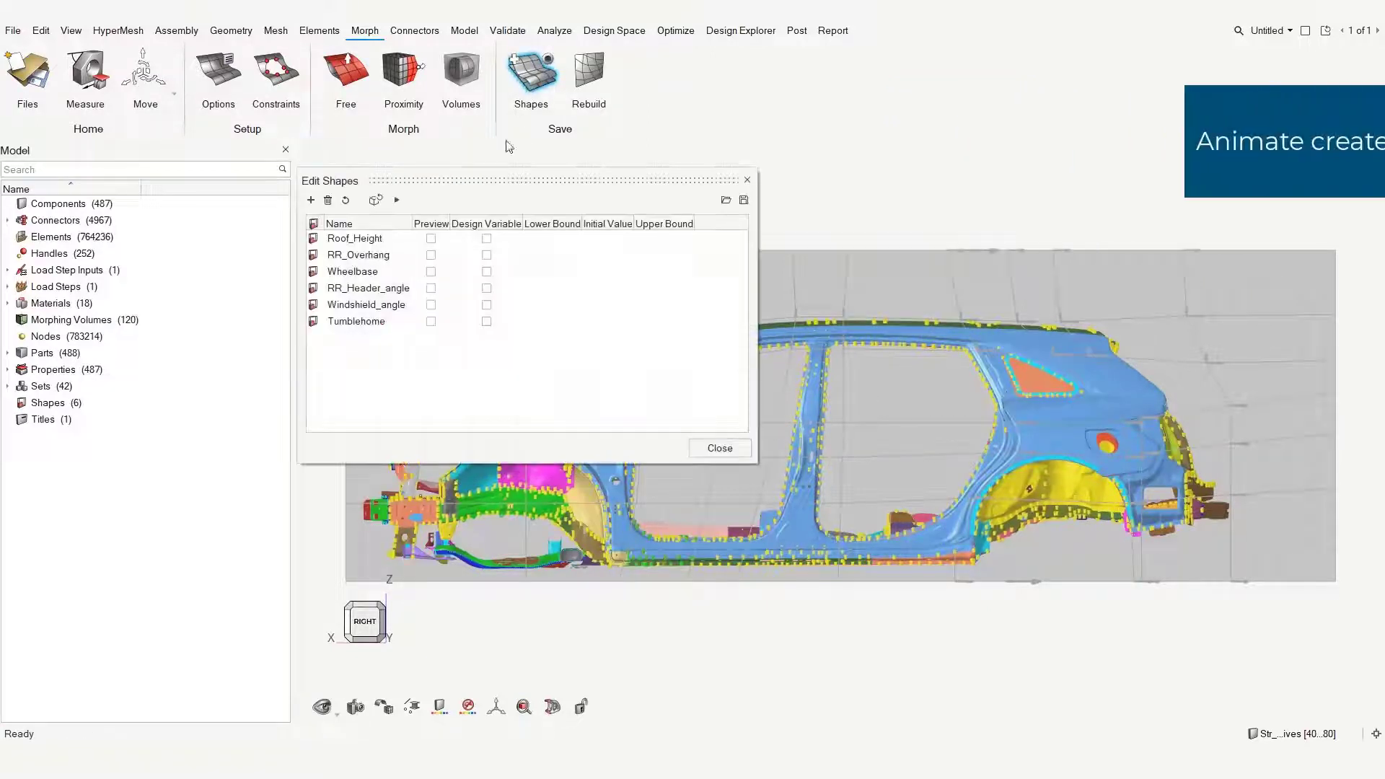
left_click(368, 239)
left_click(369, 322, "shift")
left_click(395, 203)
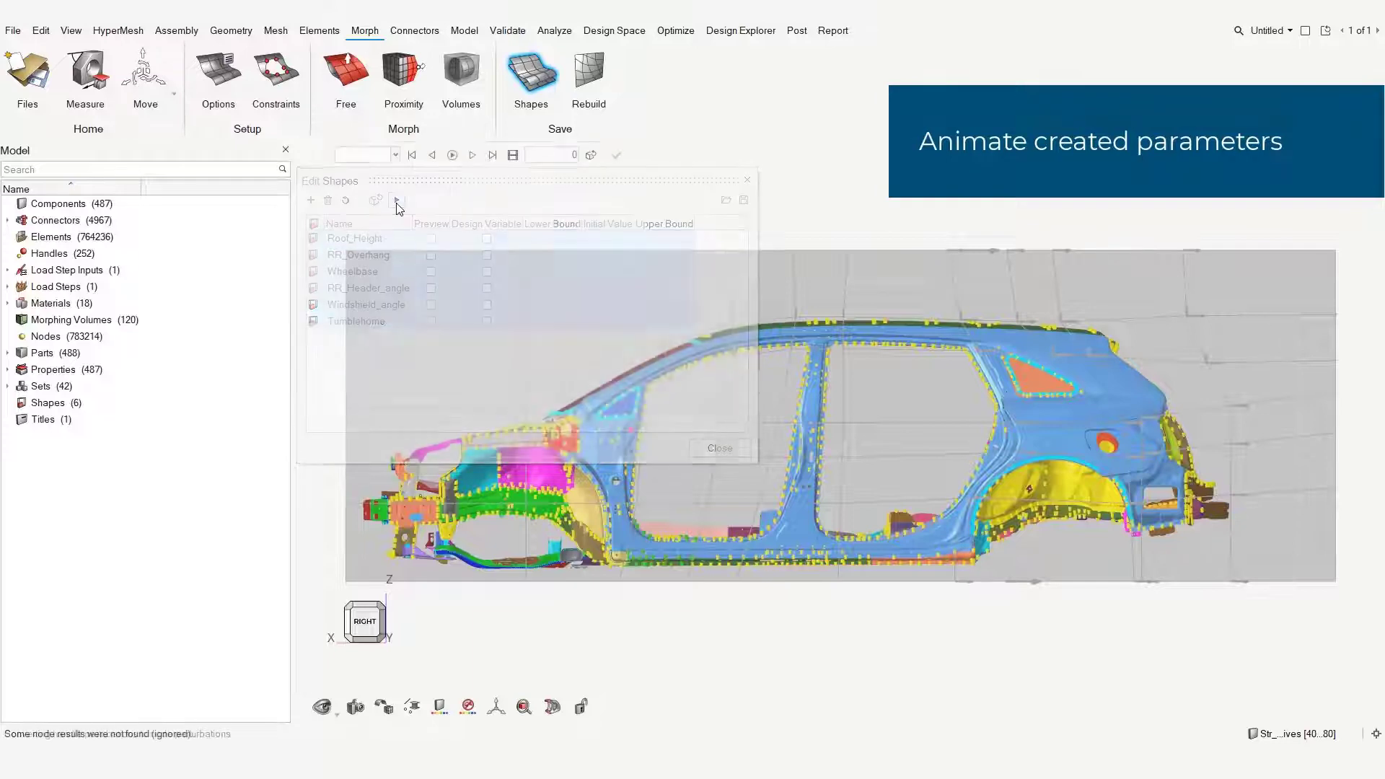
left_click(388, 156)
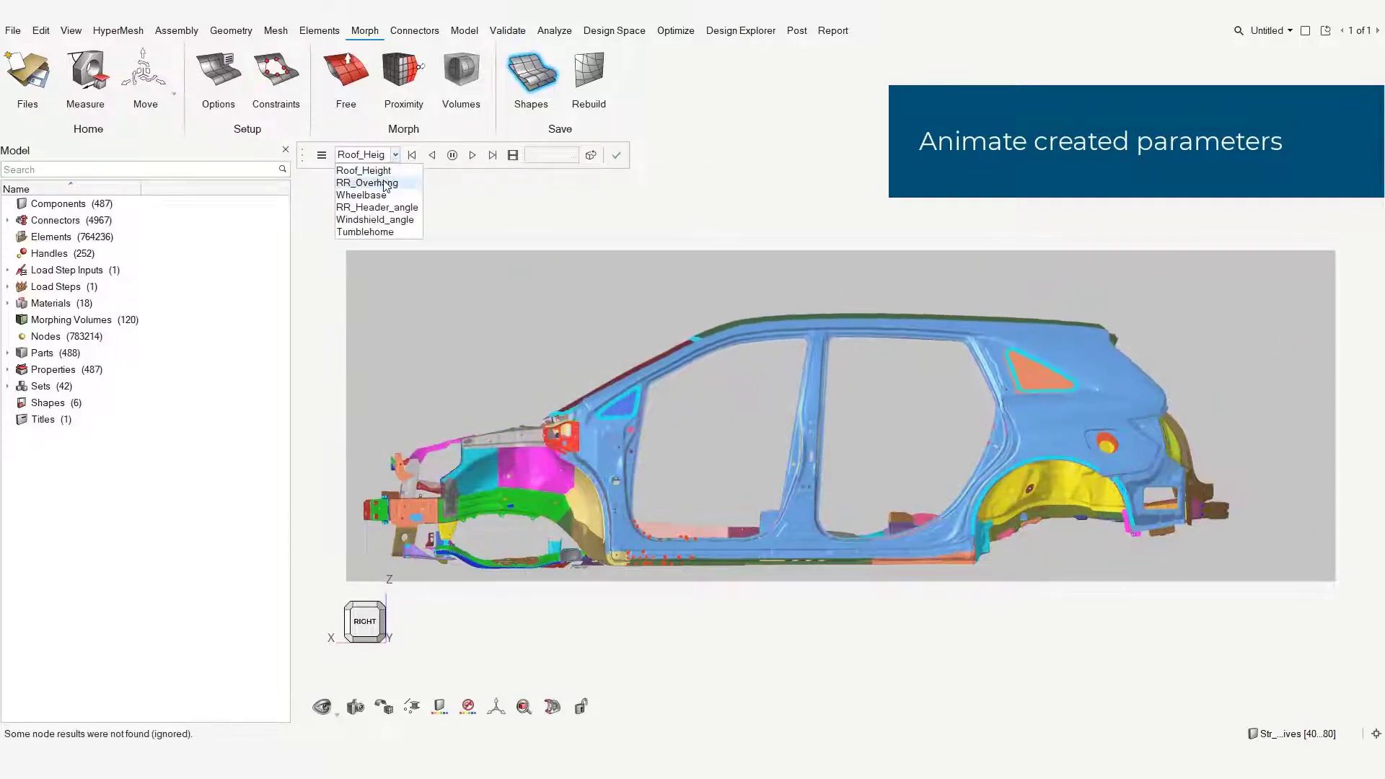
left_click(384, 181)
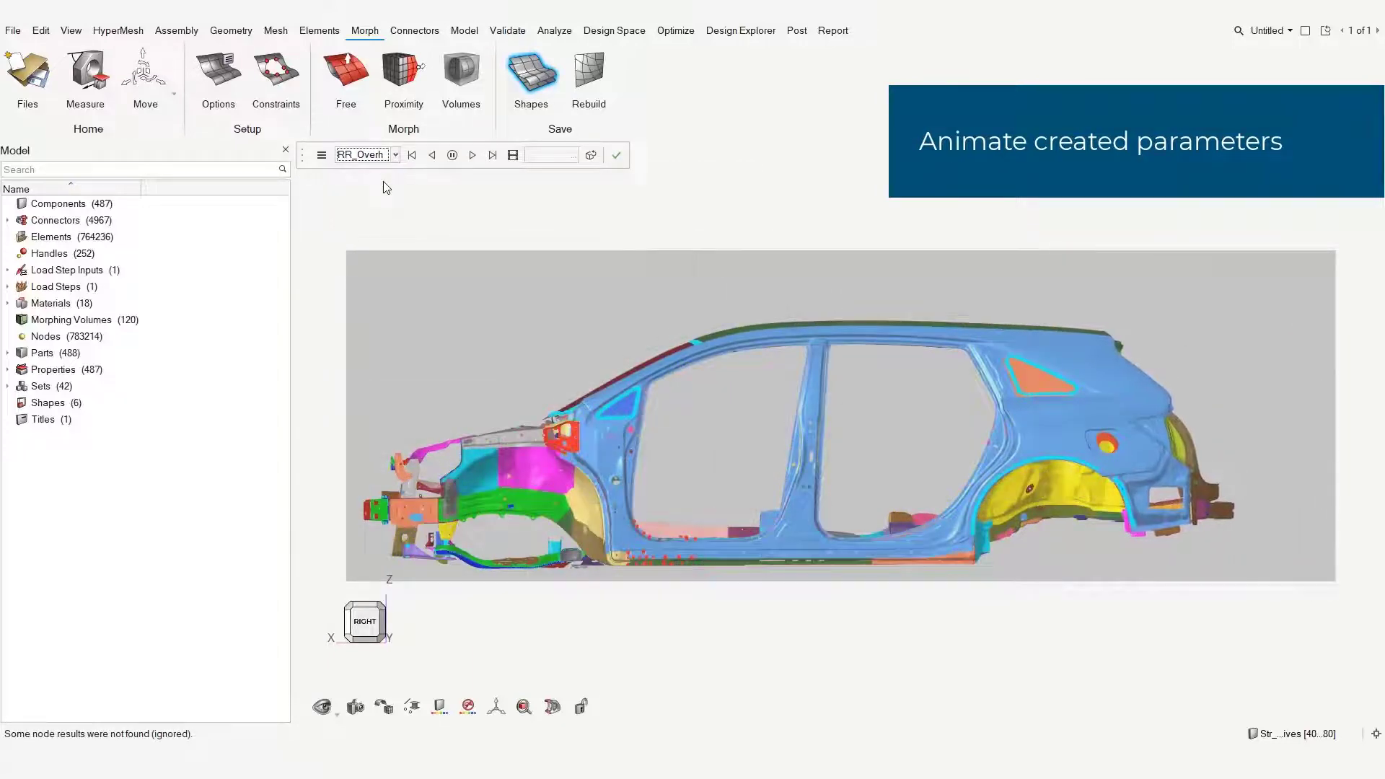
Animate the saved Wheelbase, RR_Header and Windshield shapes one after another on the vehicle body.
left_click(388, 155)
left_click(380, 198)
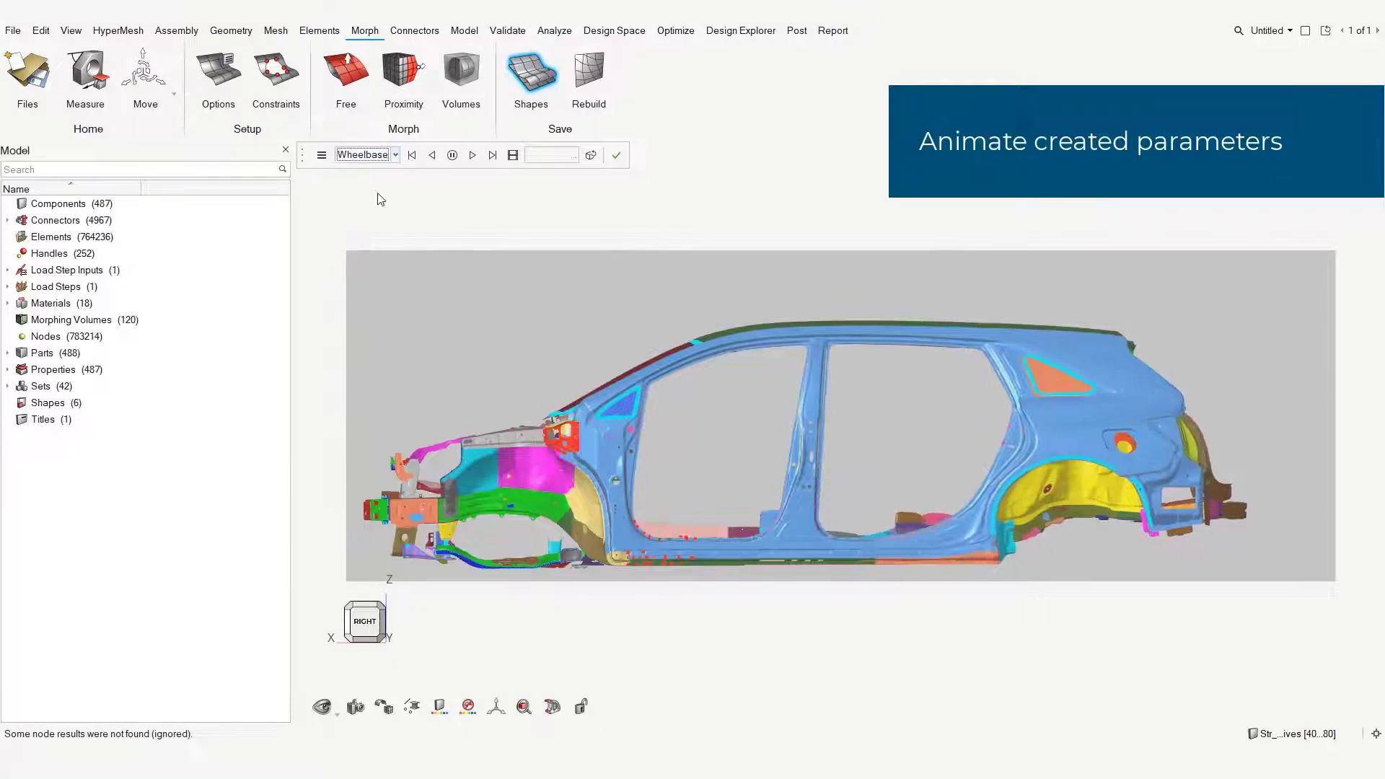
left_click(387, 155)
left_click(375, 207)
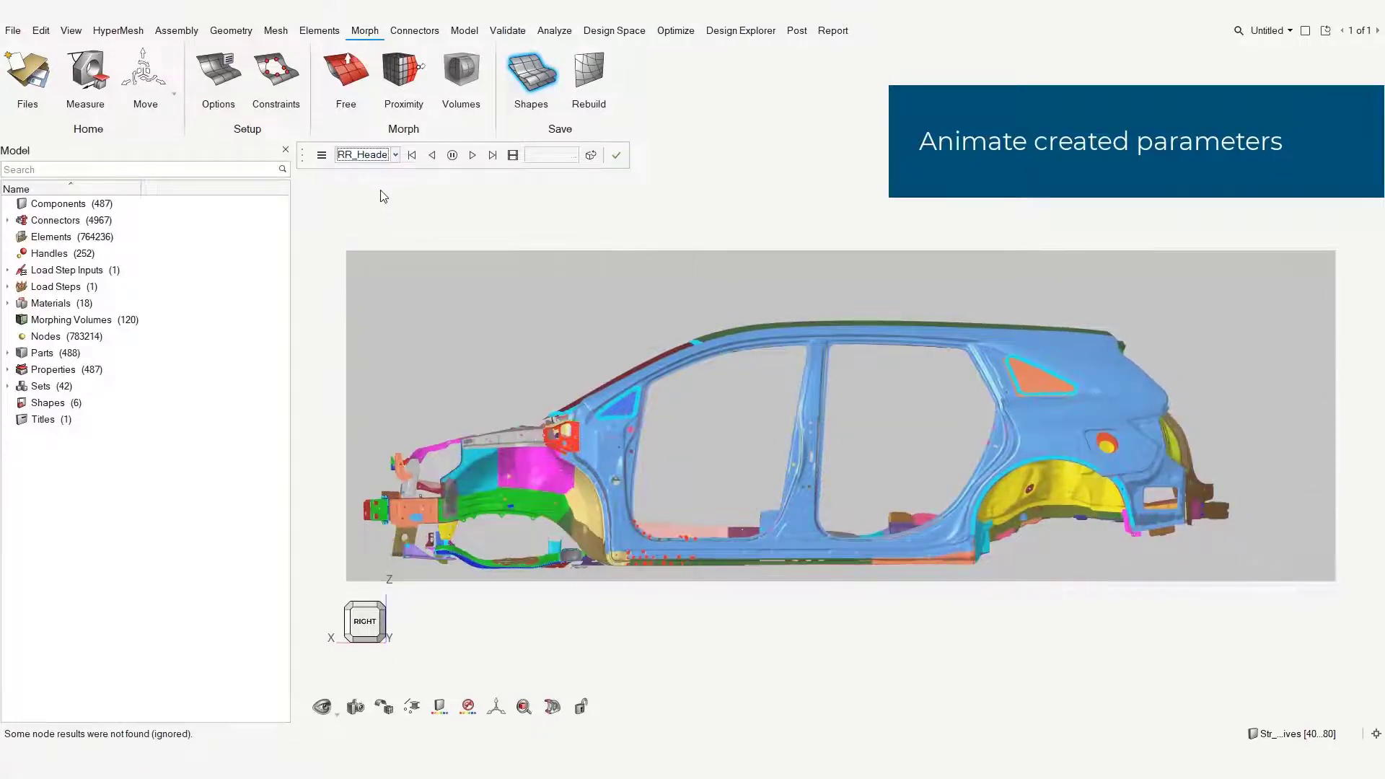
left_click(370, 155)
left_click(369, 217)
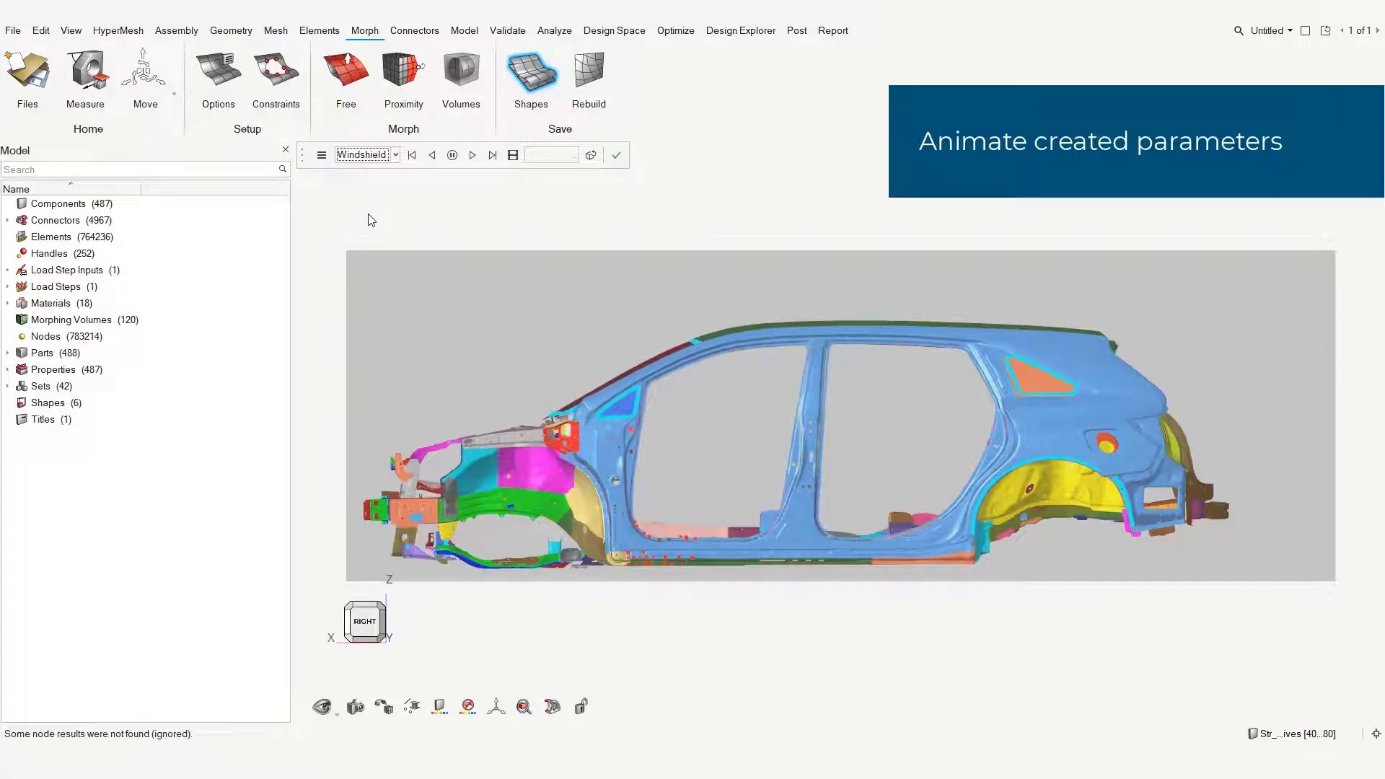
Animate the Tumblehome shape and examine its motion on the vehicle body from the top view.
left_click(371, 155)
left_click(370, 227)
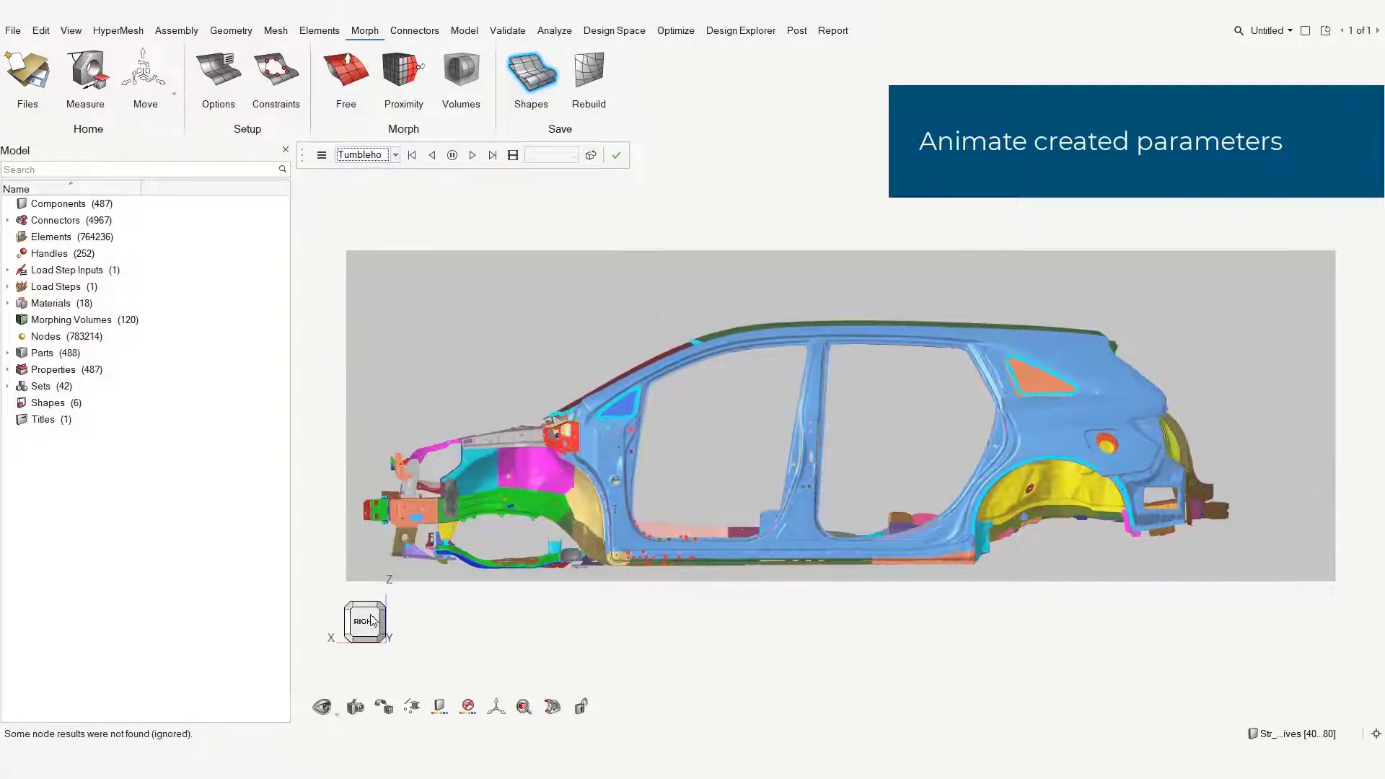
left_click(365, 611)
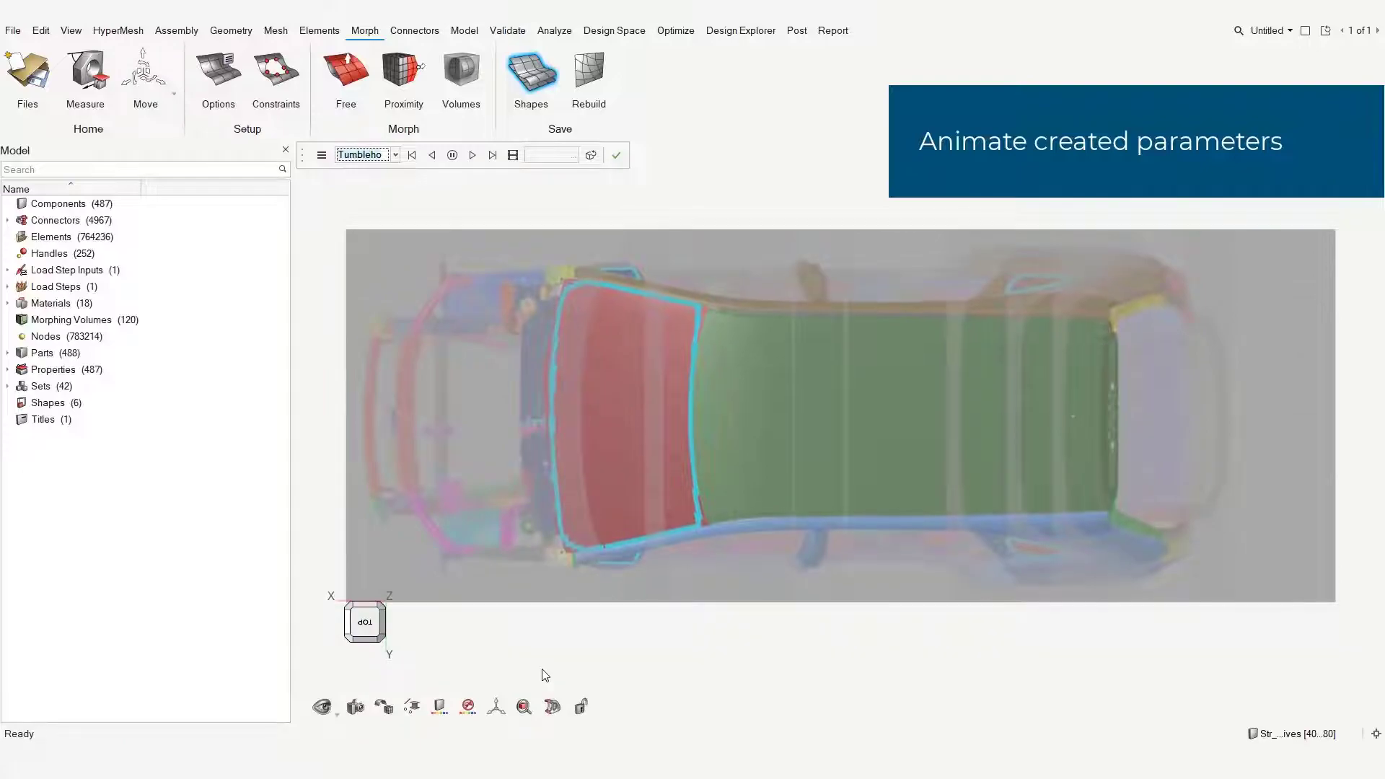
left_click(368, 653)
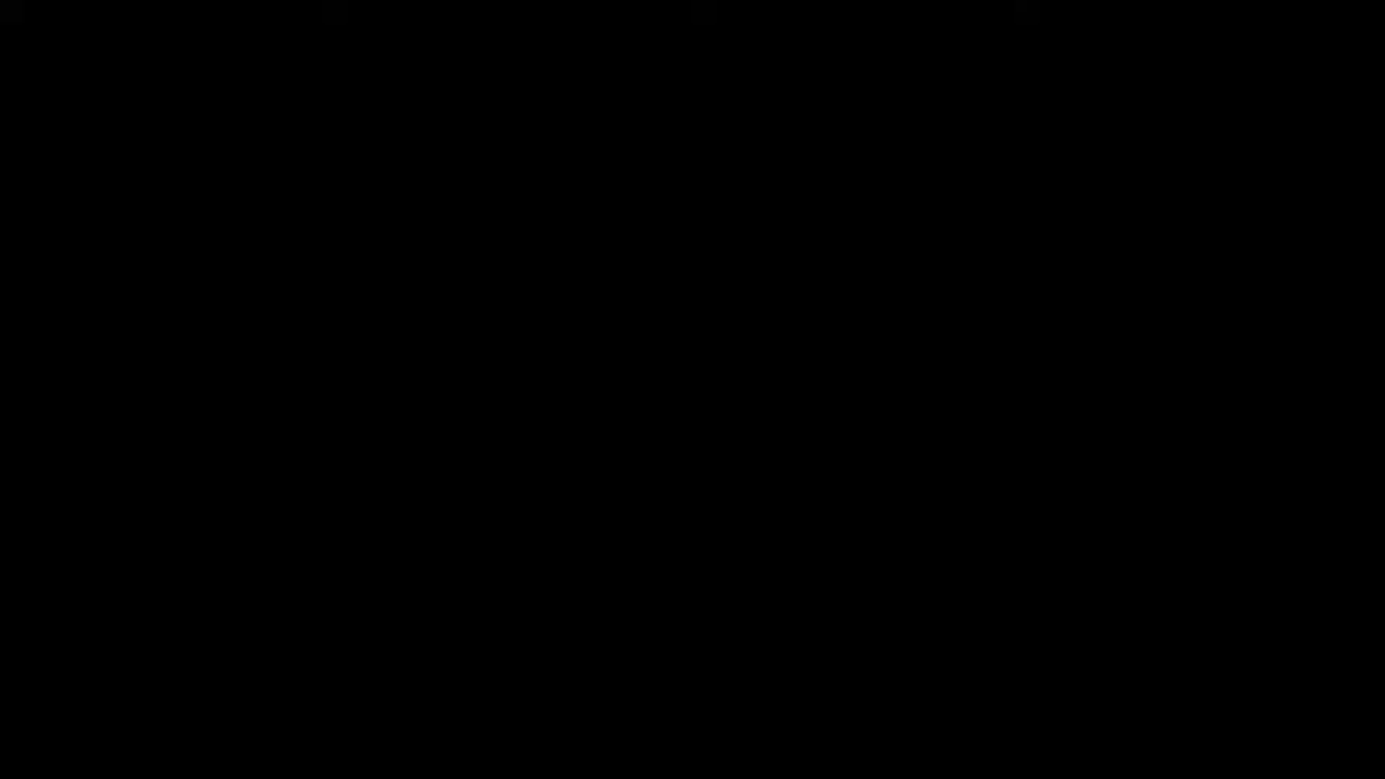